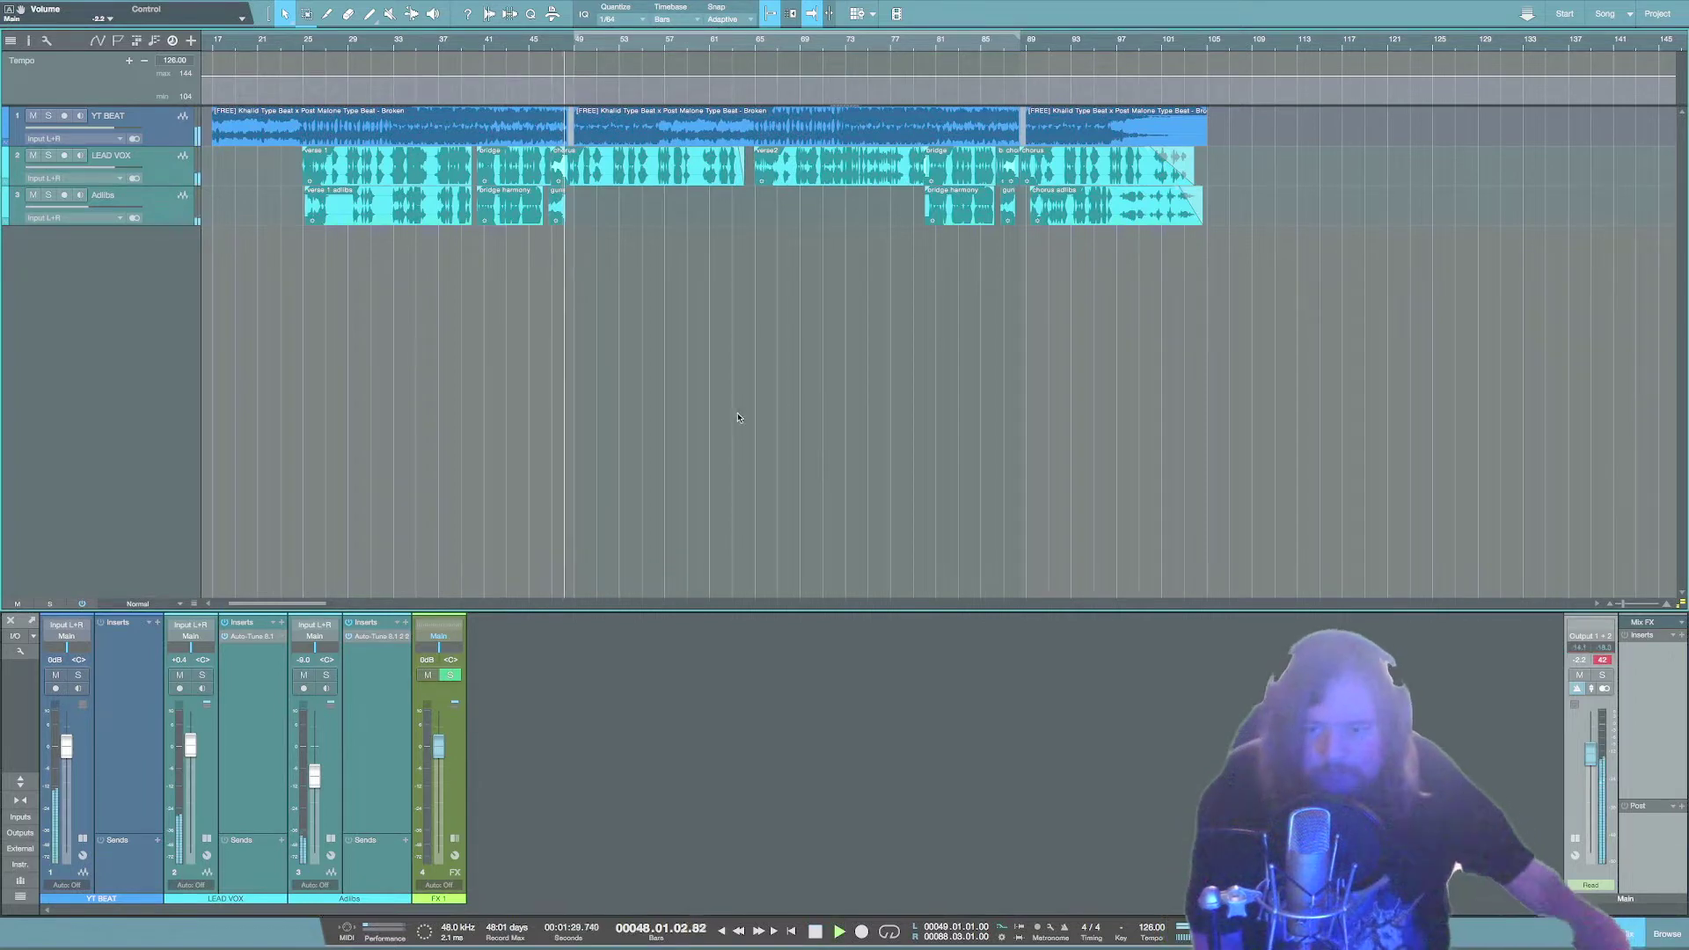
# Insert the PreSonus Compressor on the LEAD VOX channel after Auto-Tune and reposition its window.
pyautogui.click(282, 625)
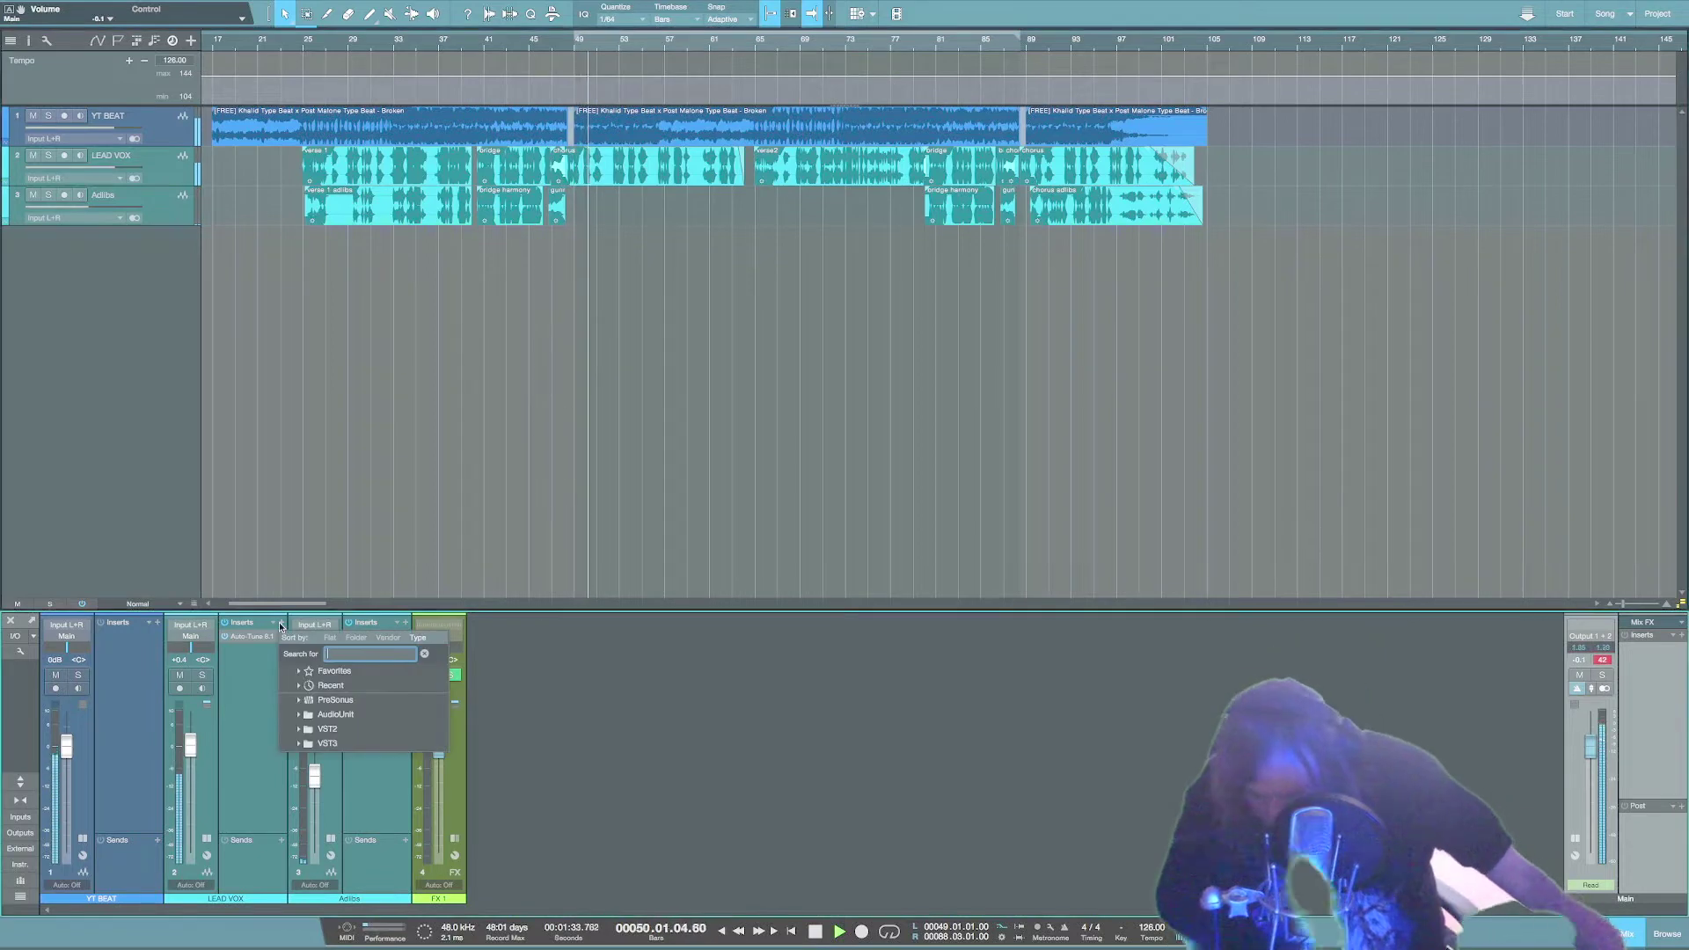
pyautogui.write('compressor')
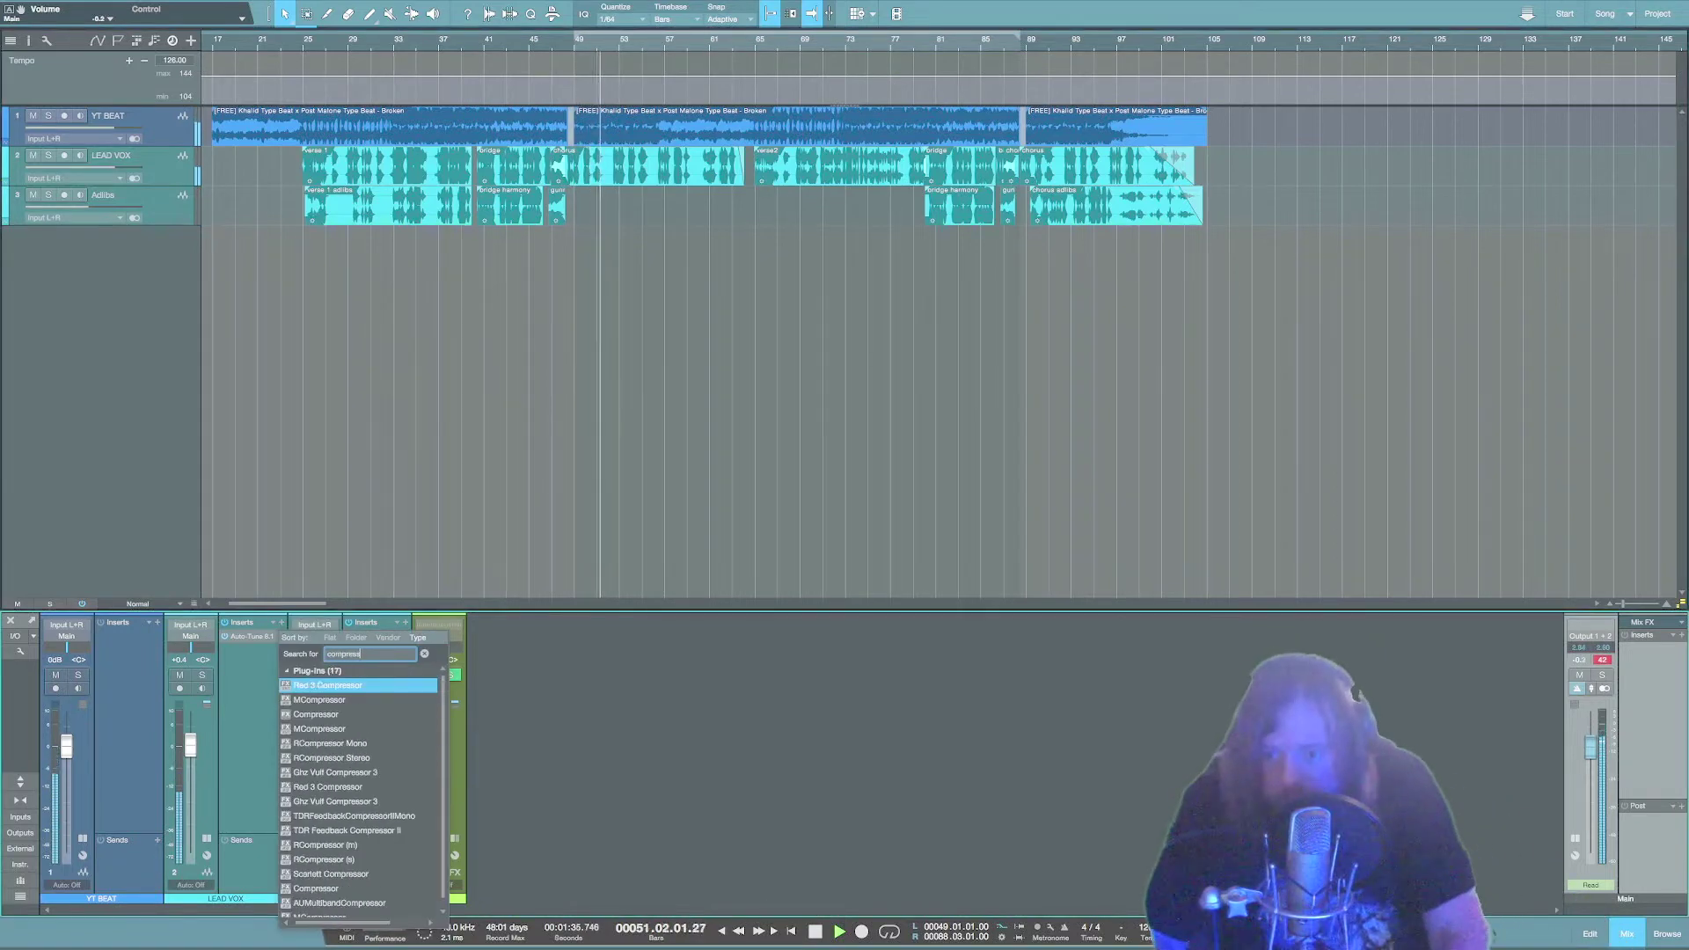
pyautogui.click(340, 715)
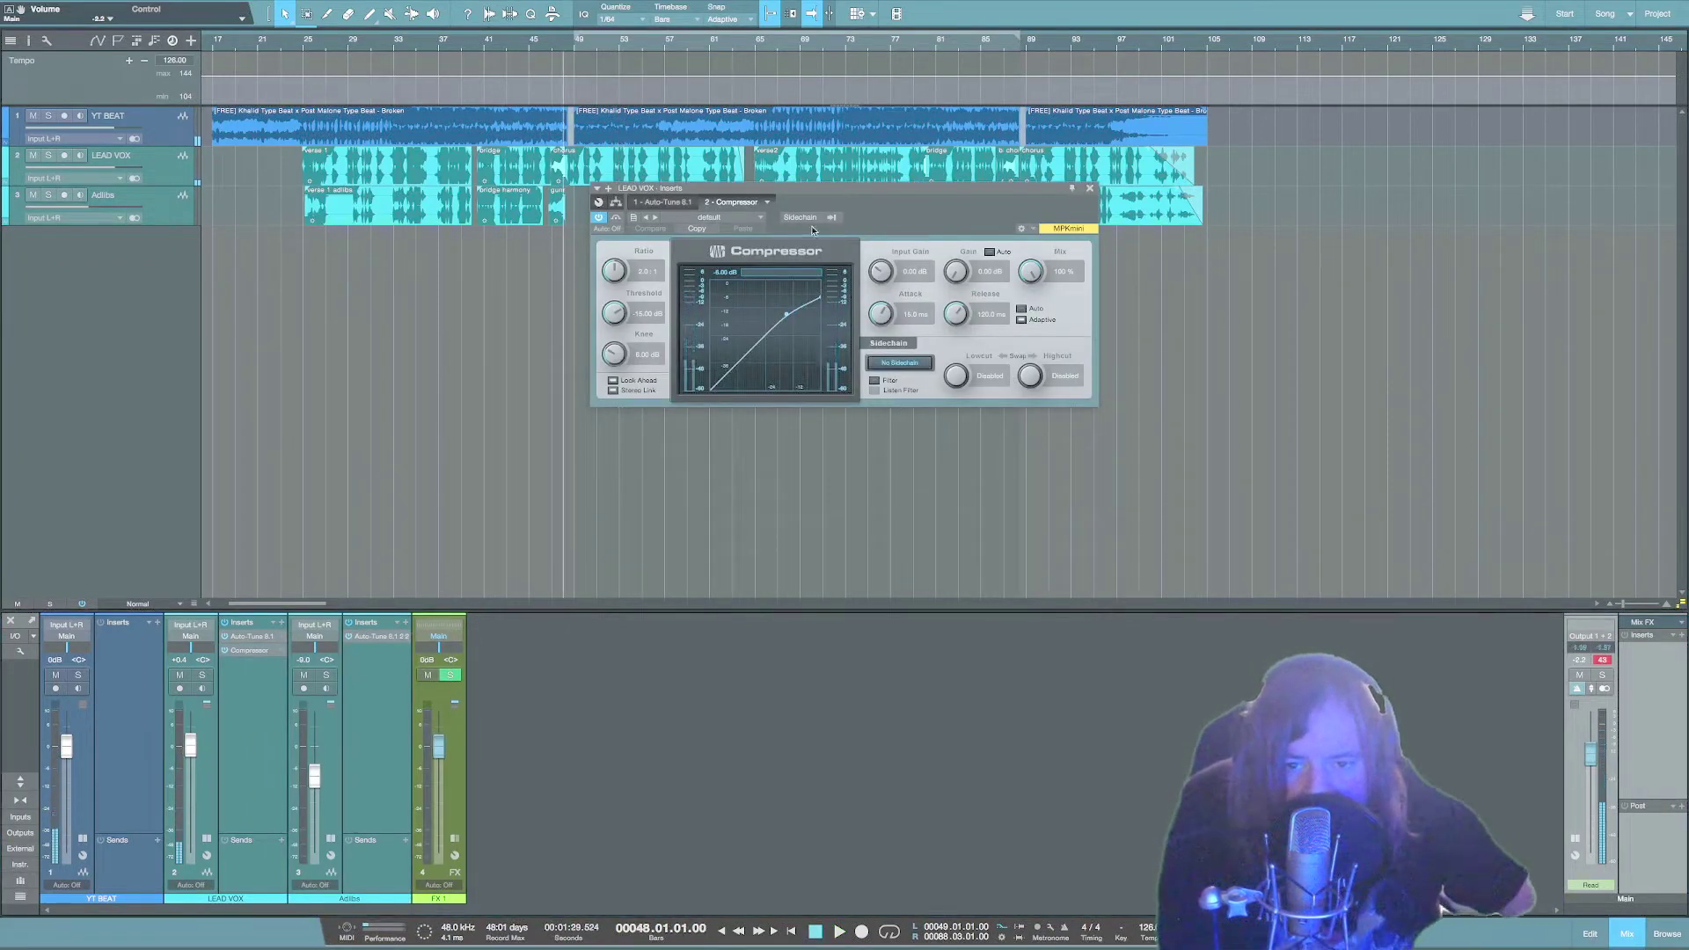
pyautogui.moveTo(827, 185); pyautogui.dragTo(835, 211)
pyautogui.click(281, 625)
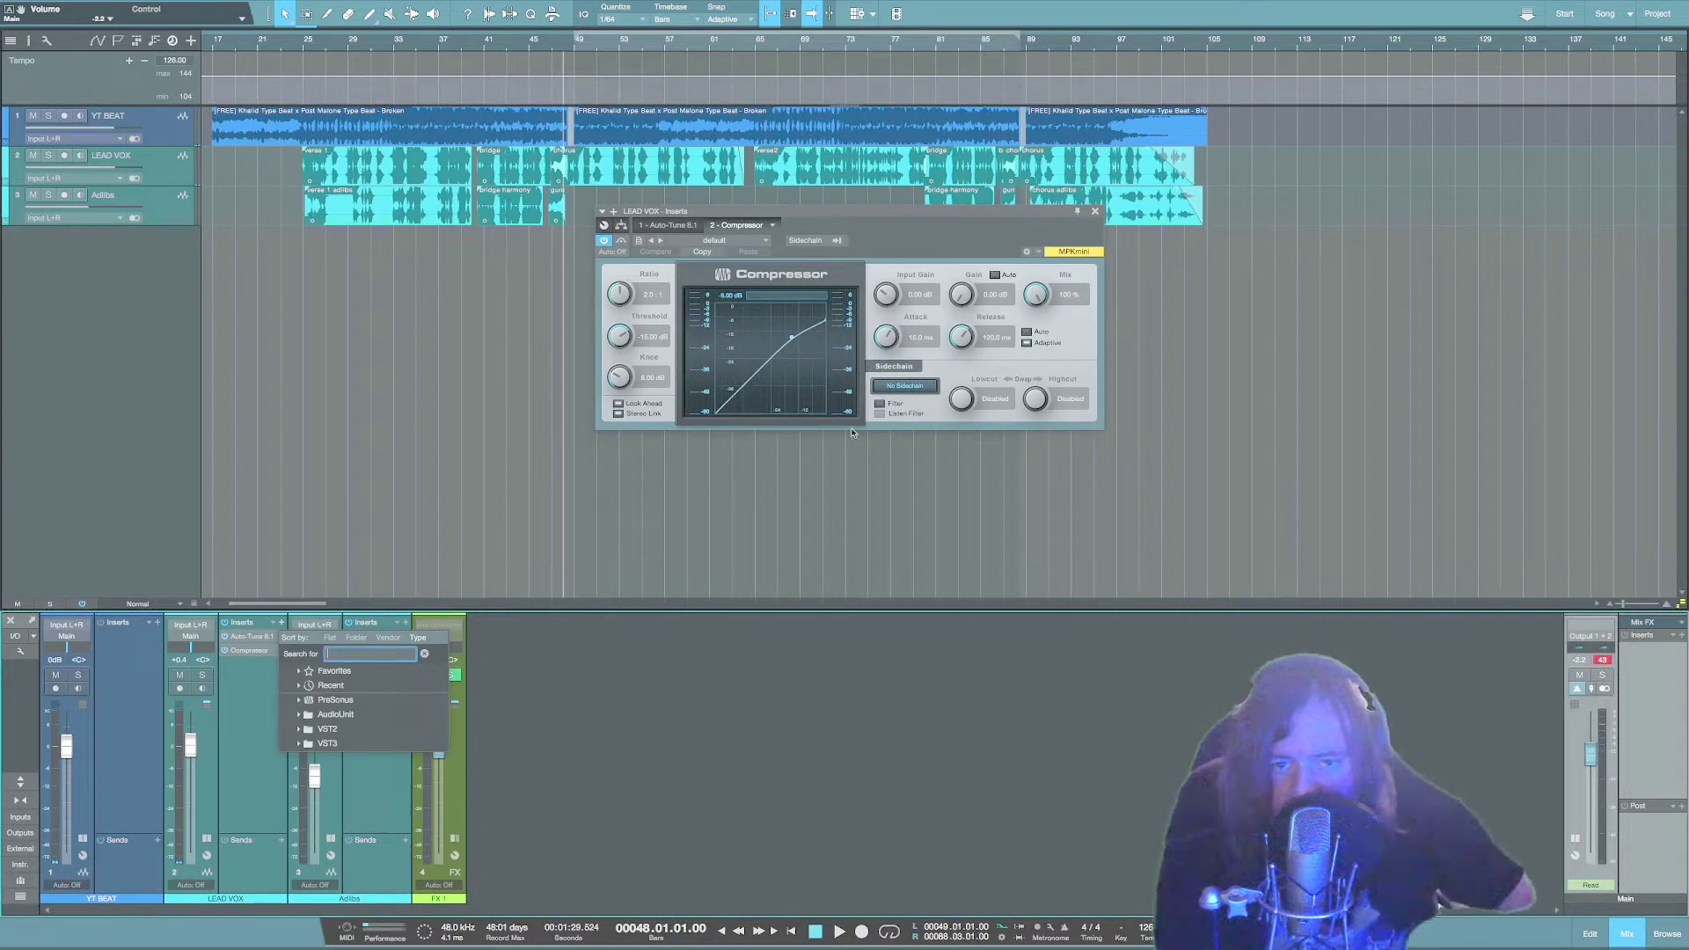
# Play the song from bar 26, set the Compressor's threshold to -17.64 dB, and check the result around bar 48.
pyautogui.click(314, 39)
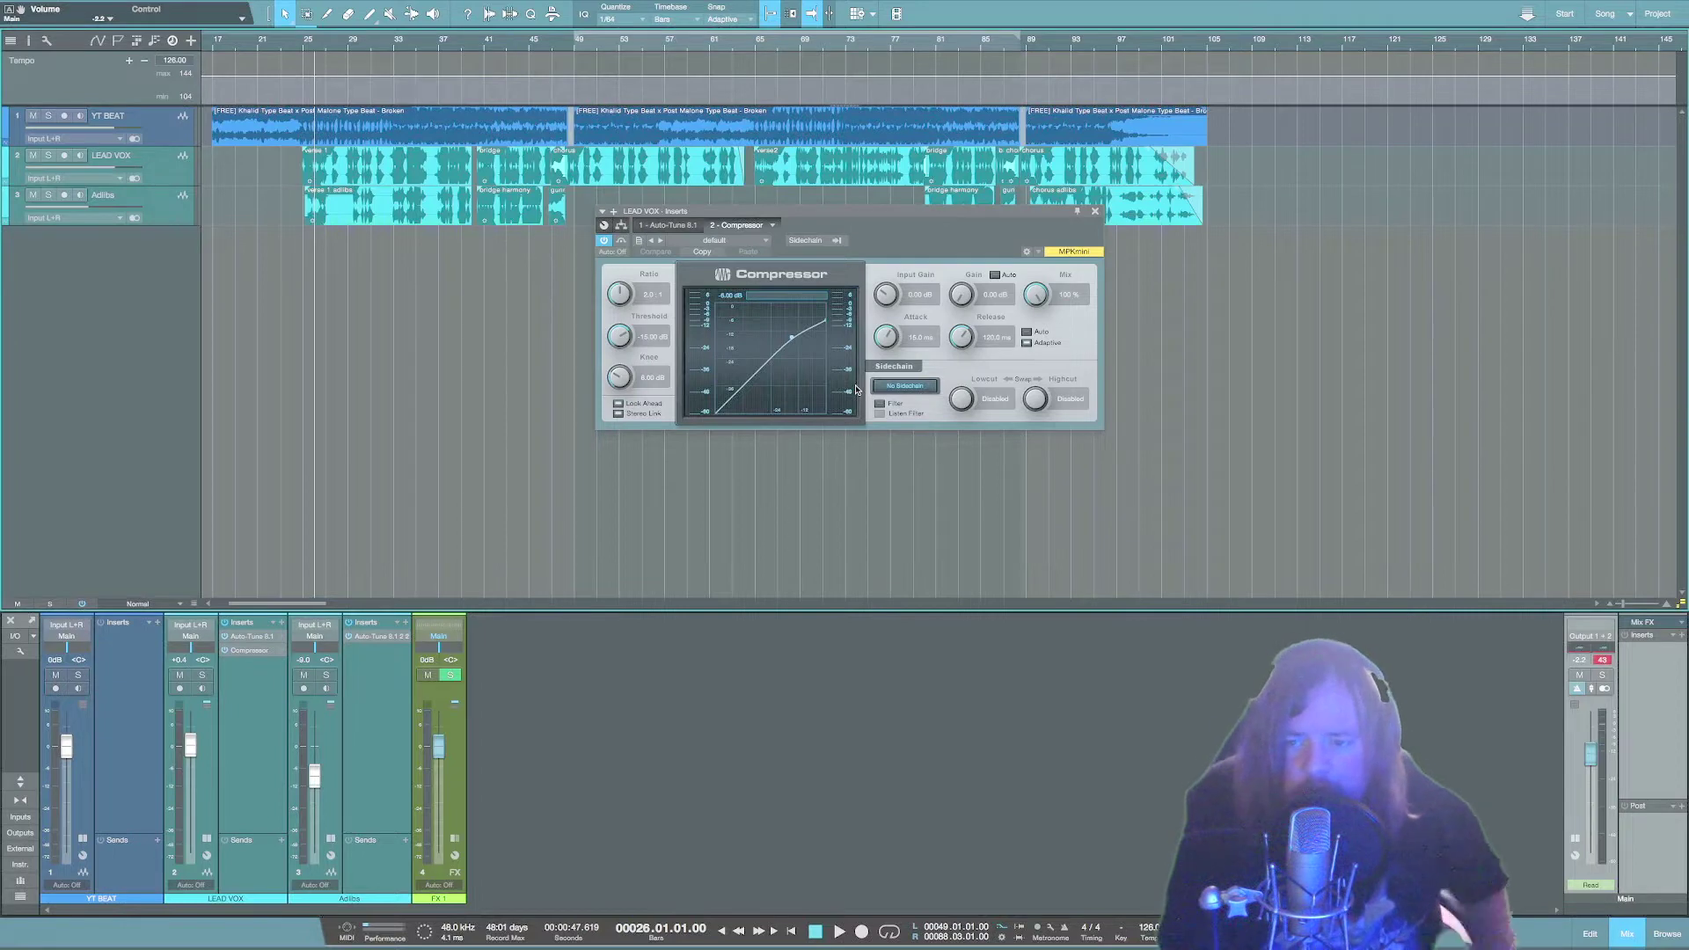
pyautogui.press('space')
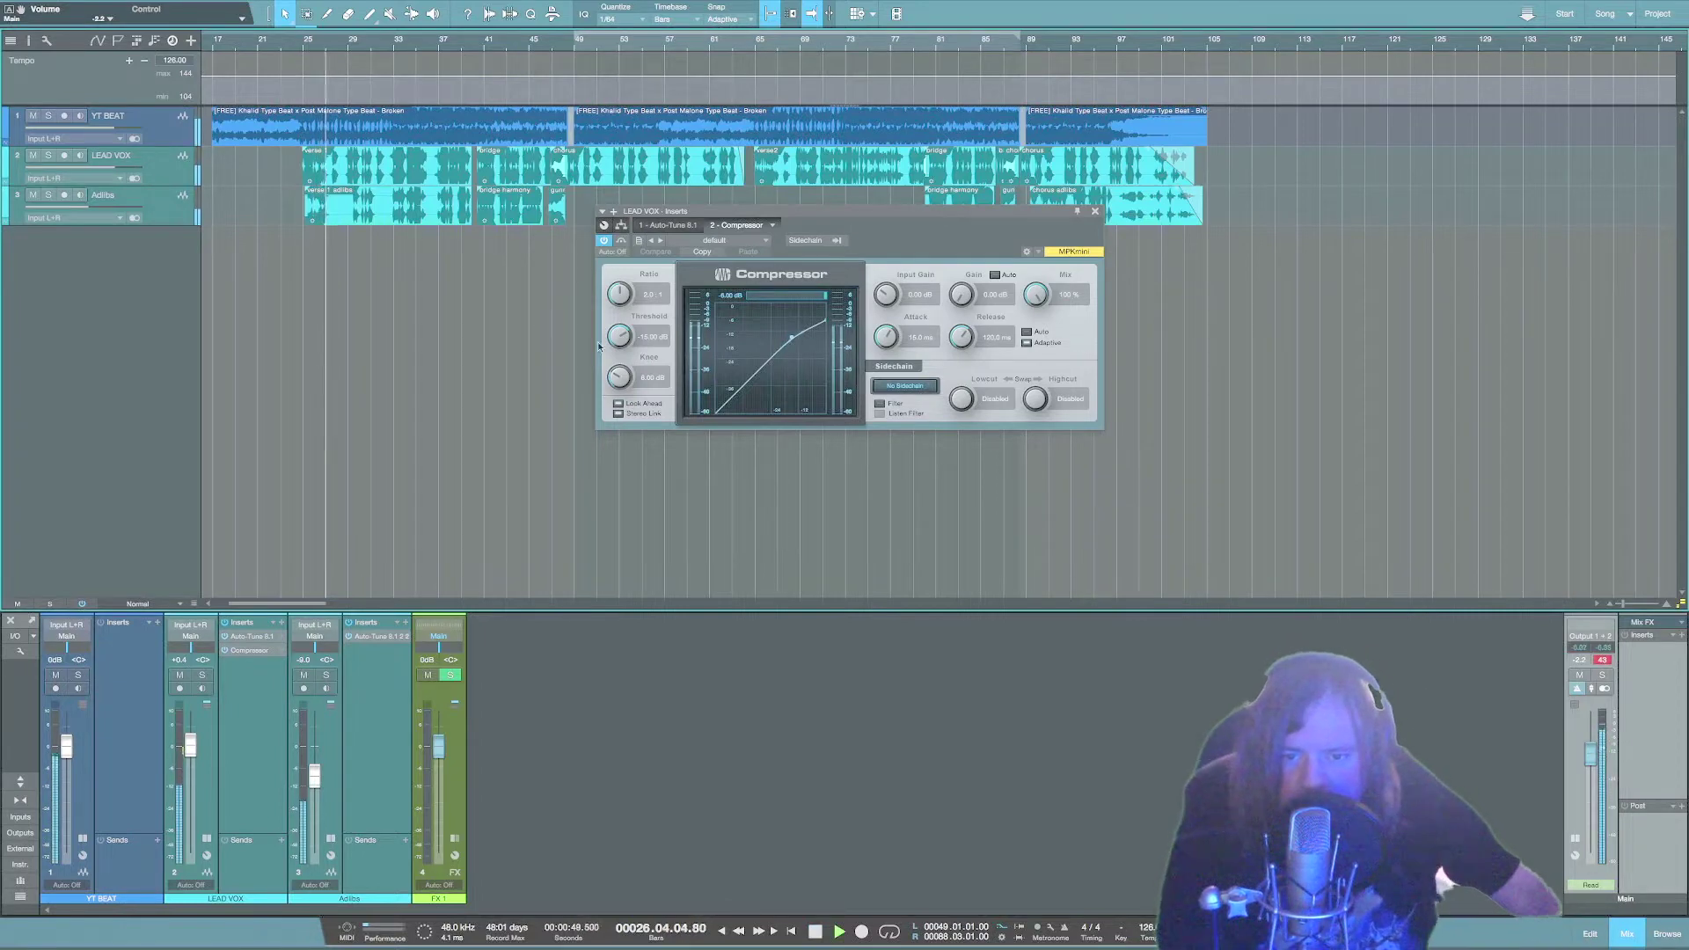
pyautogui.moveTo(618, 342); pyautogui.dragTo(617, 346)
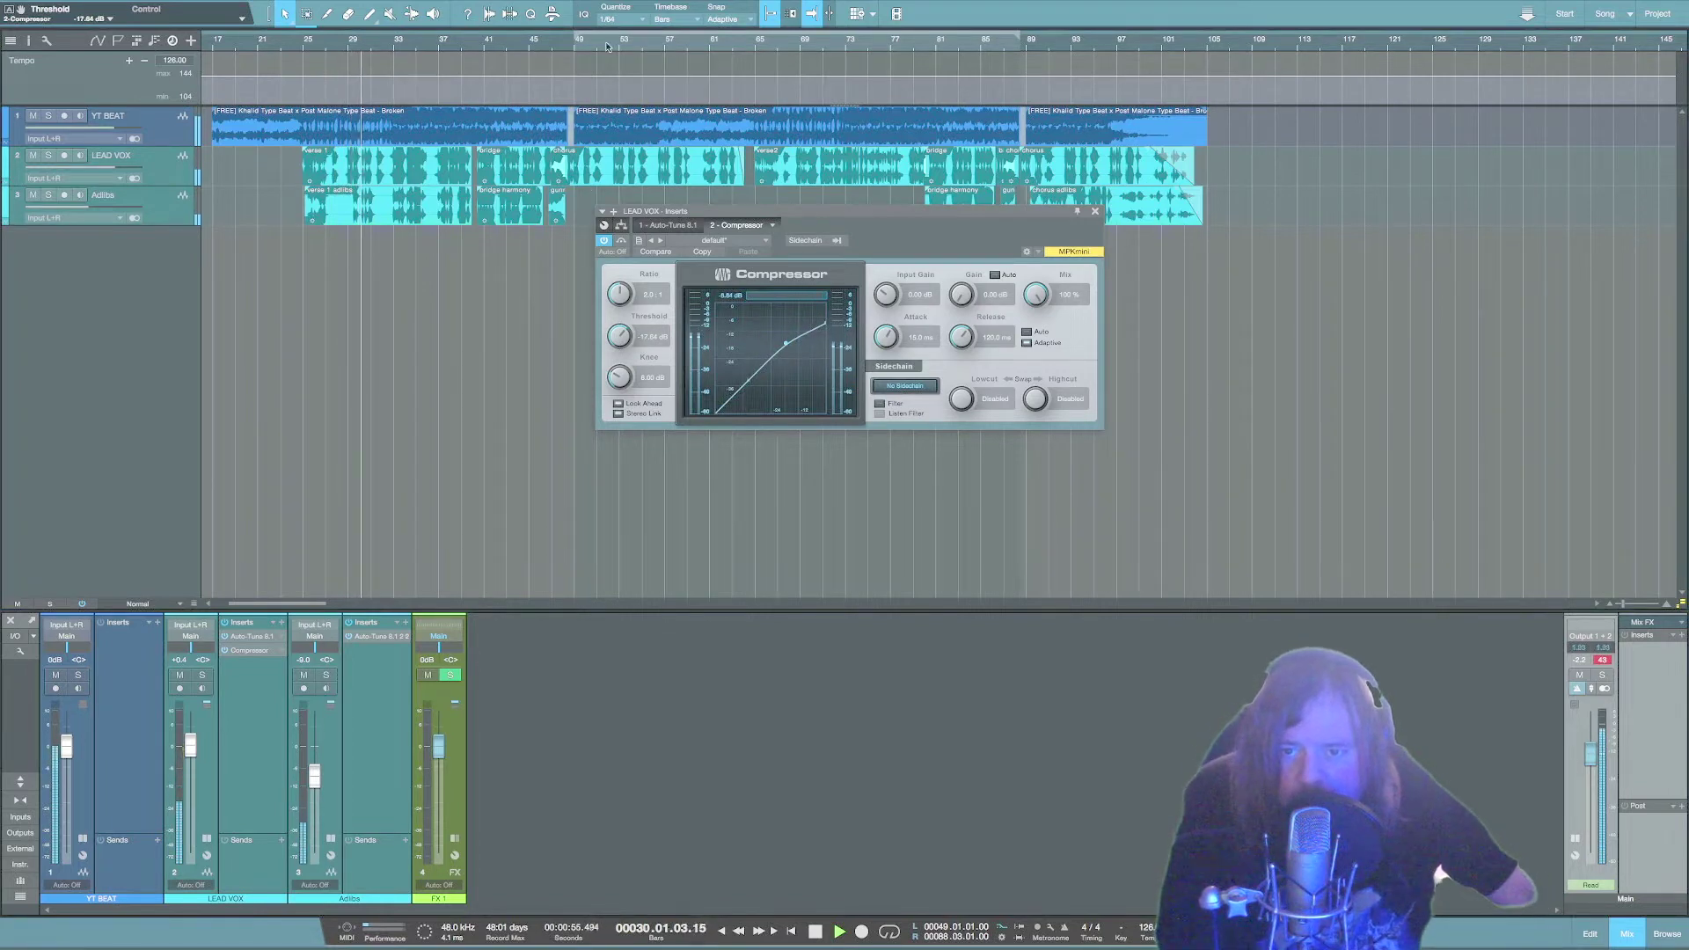
pyautogui.click(568, 44)
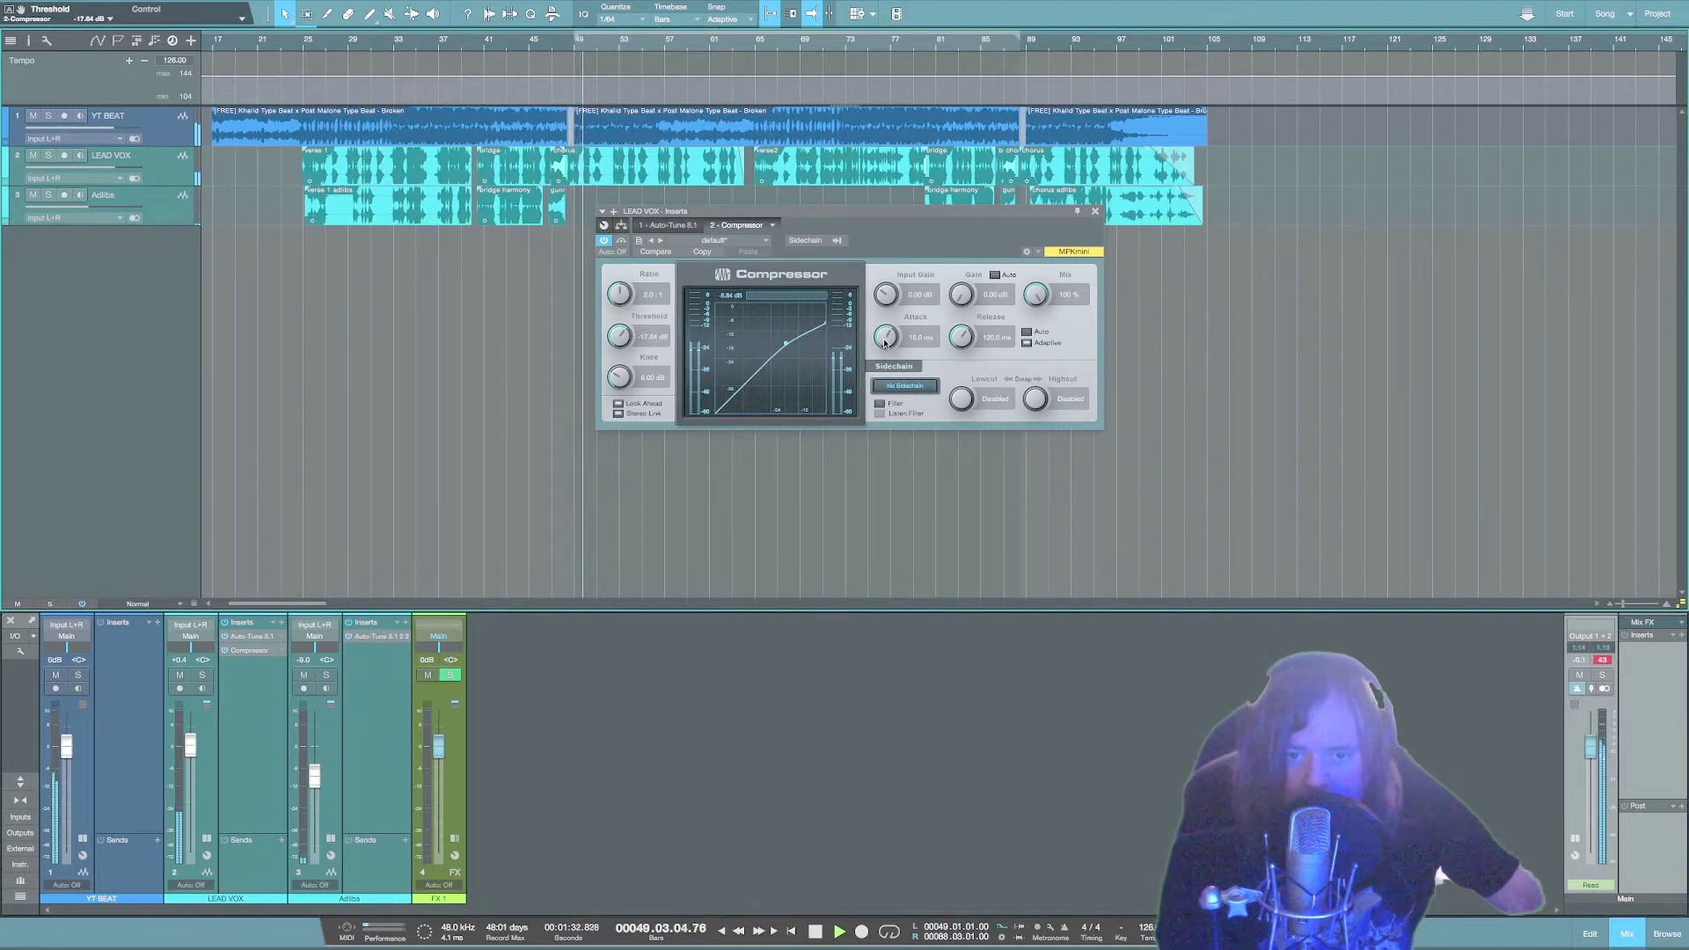
pyautogui.press('space')
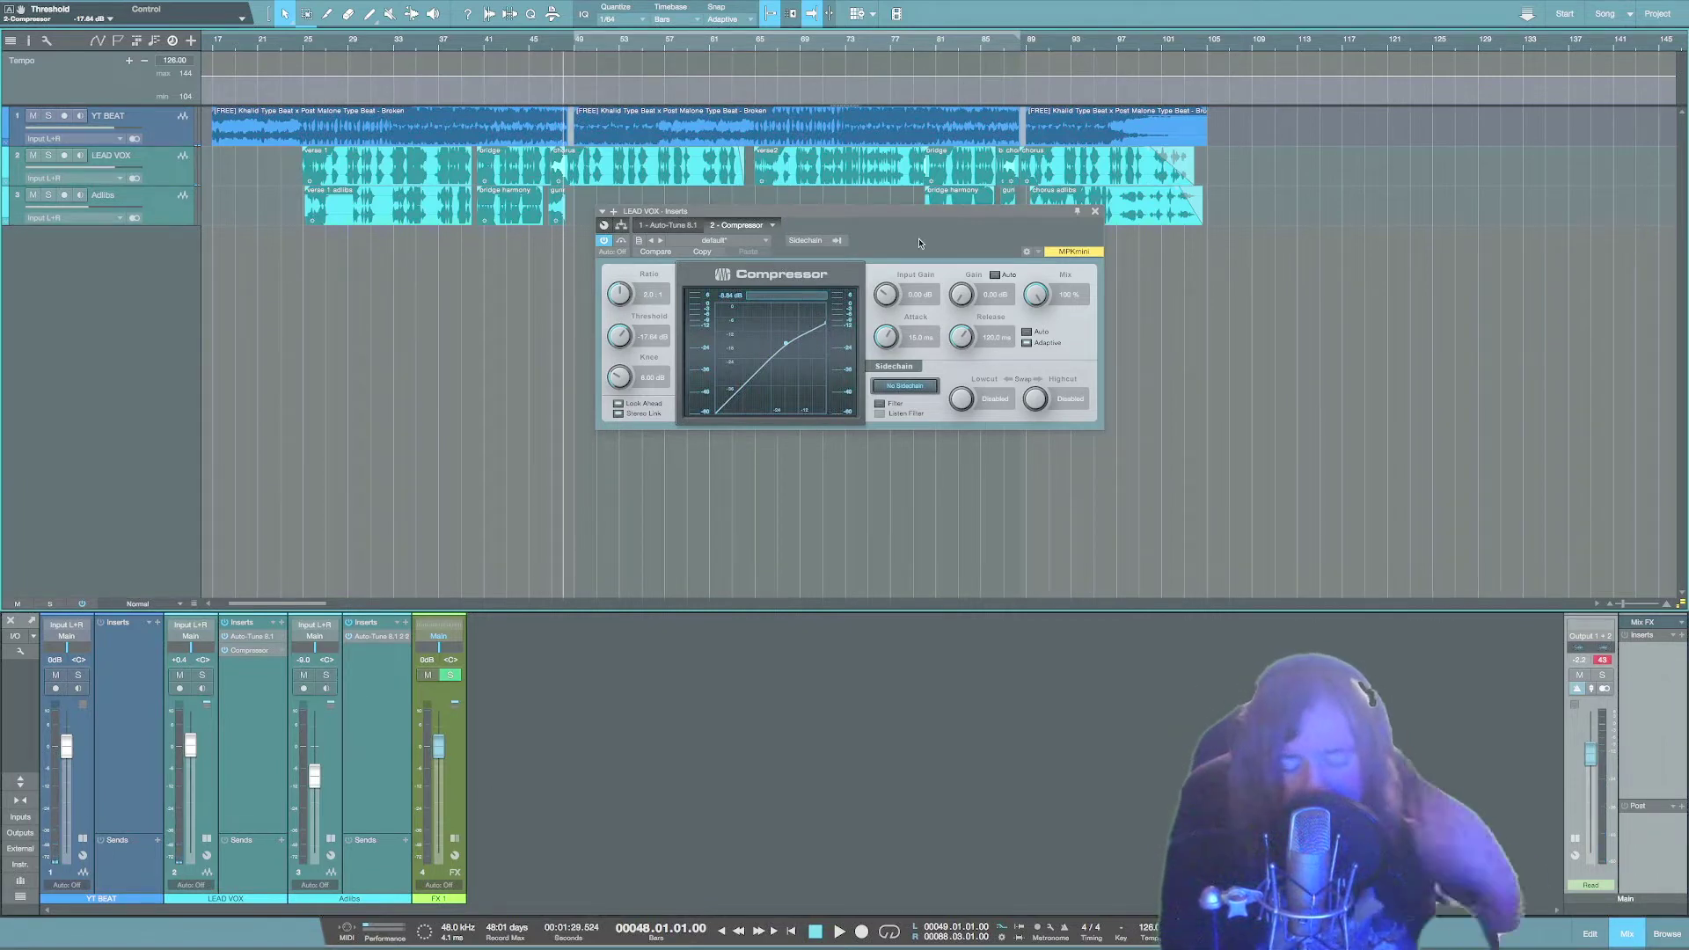
# Try slow and fast attack times on the lead vocal's Compressor during playback, ending at about 36 ms.
pyautogui.moveTo(889, 339); pyautogui.dragTo(888, 328)
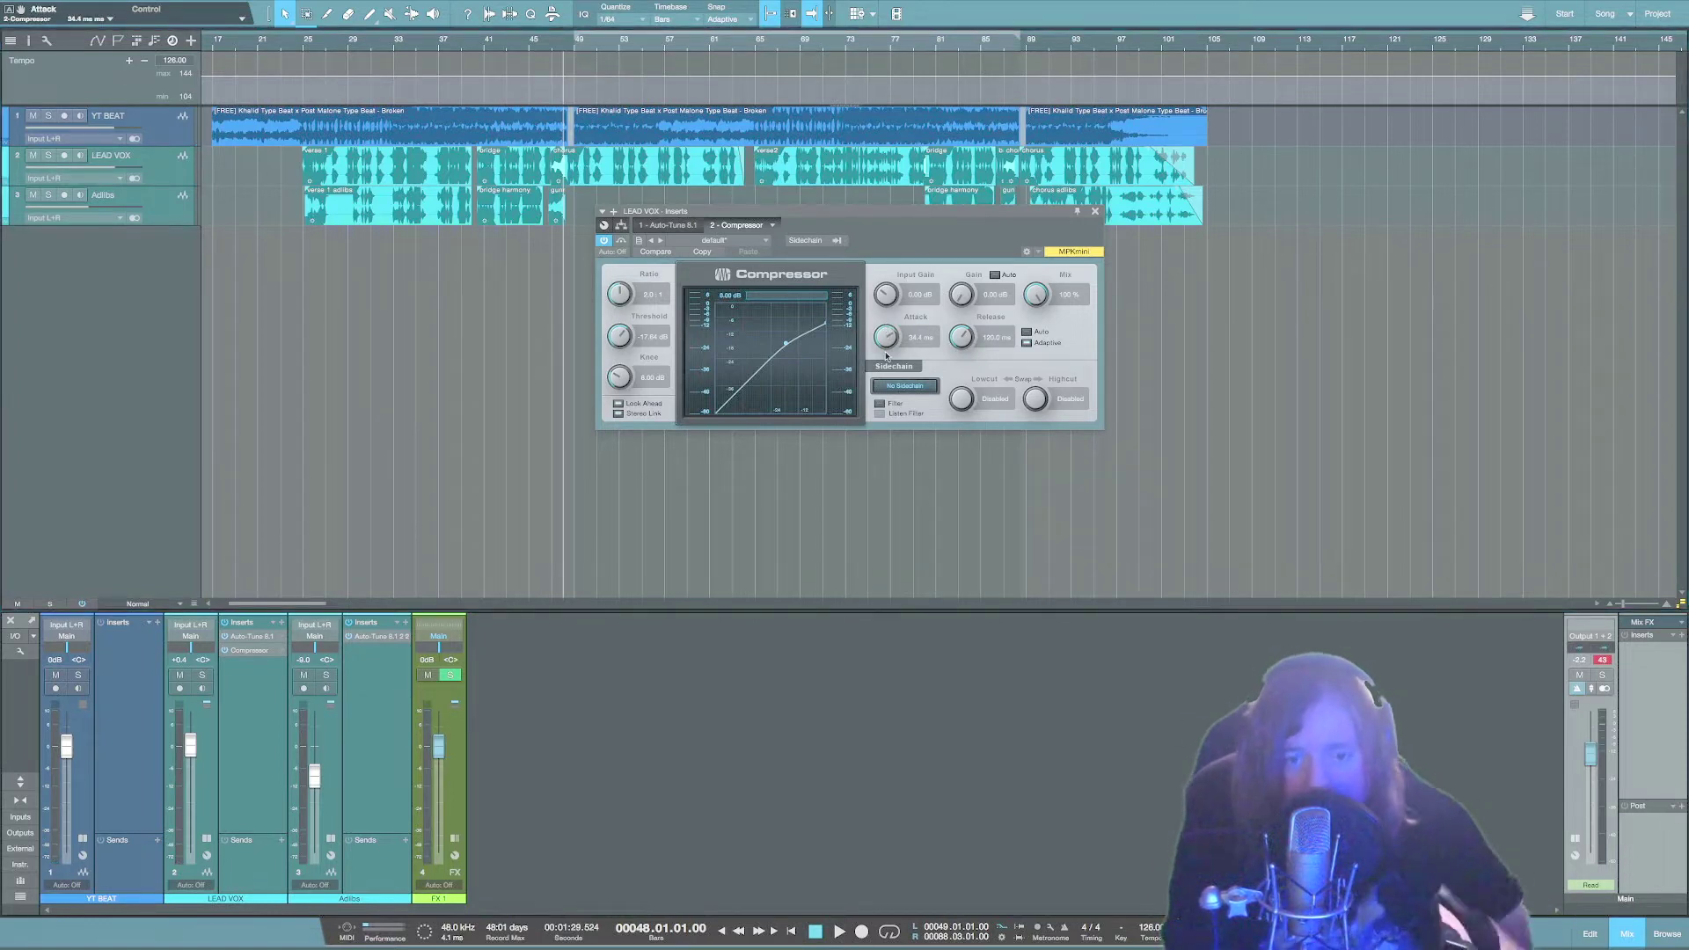
pyautogui.moveTo(868, 467); pyautogui.dragTo(867, 517)
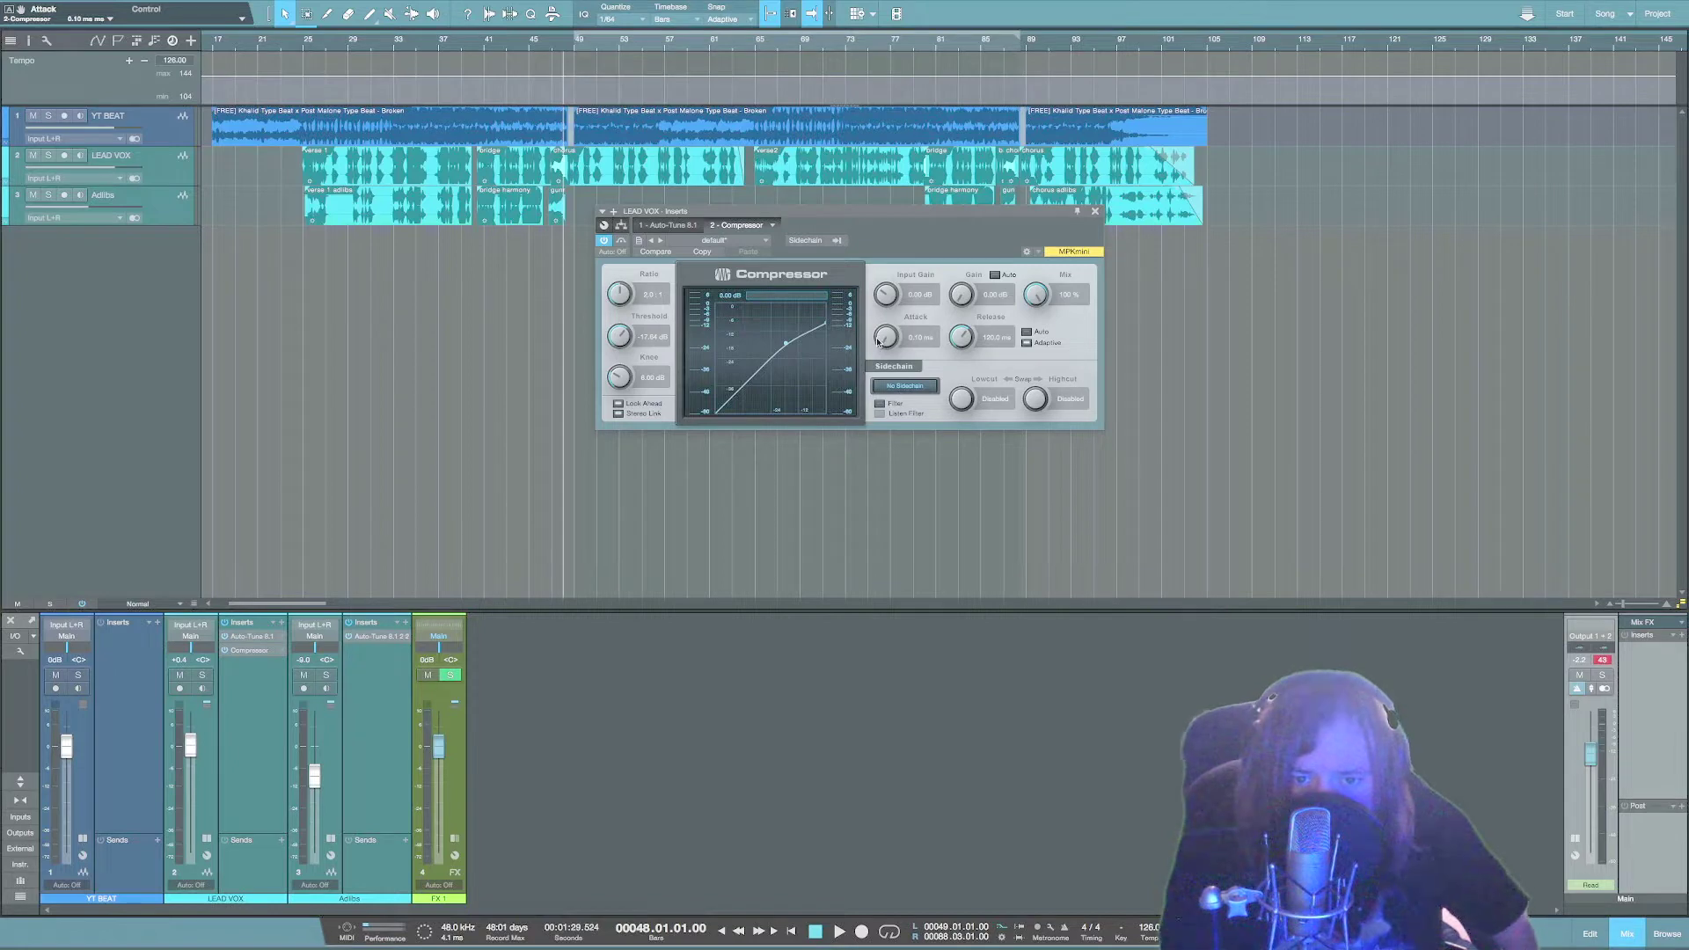
pyautogui.press('space')
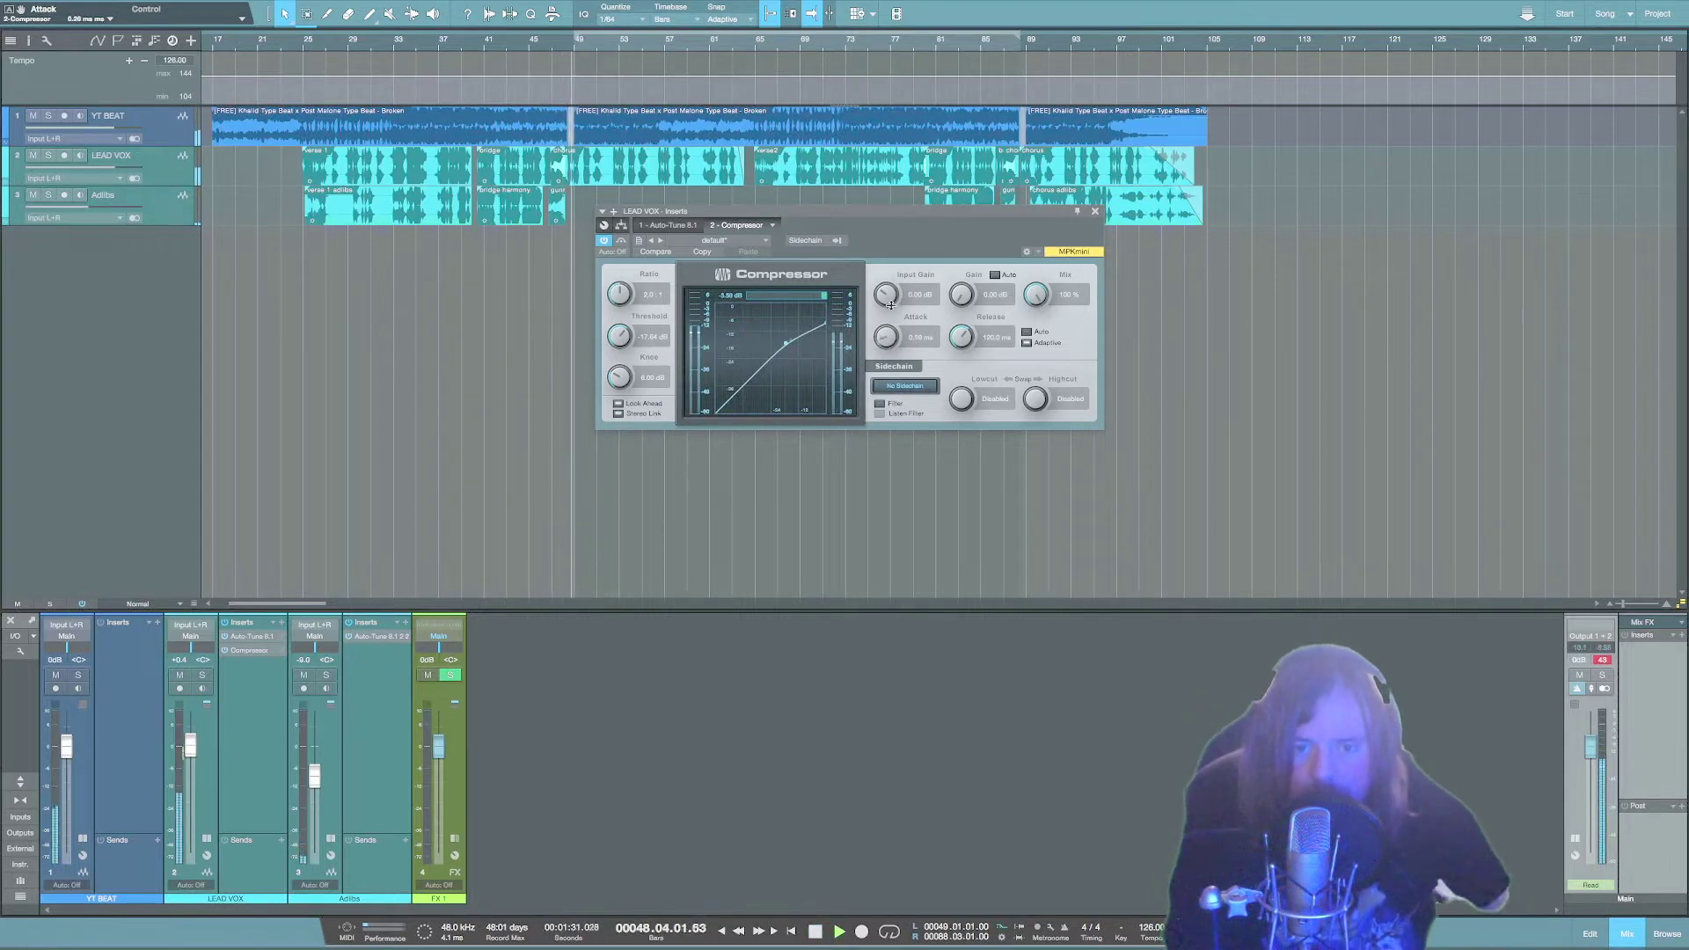
pyautogui.moveTo(883, 258); pyautogui.dragTo(874, 214)
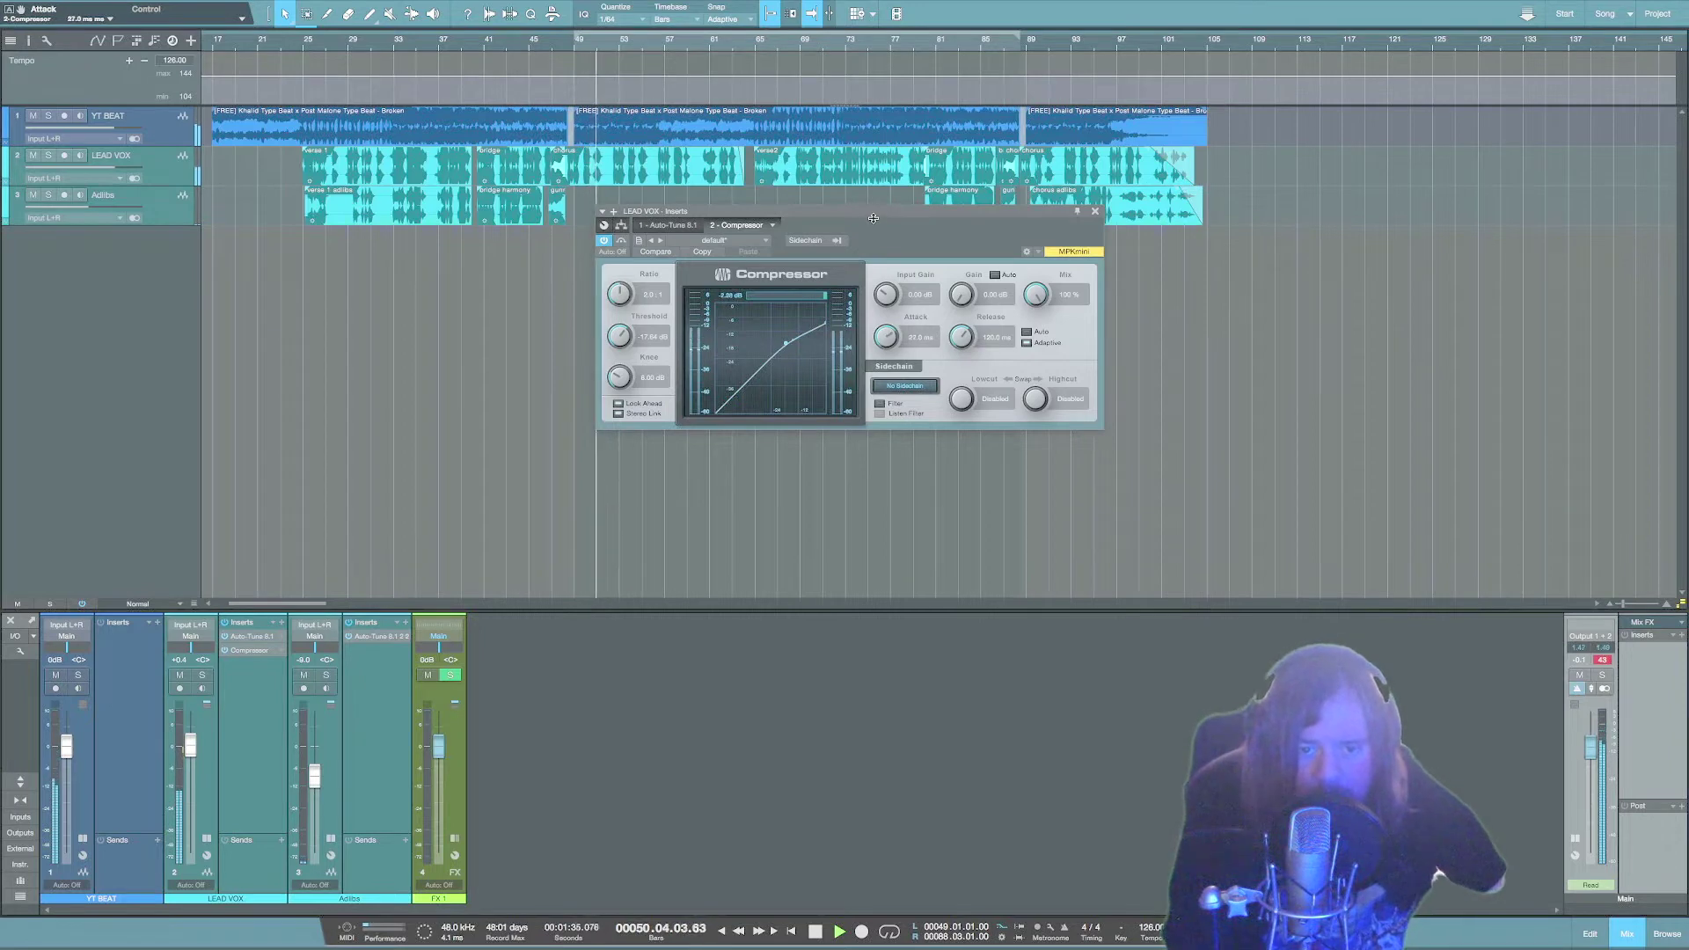
pyautogui.press('space')
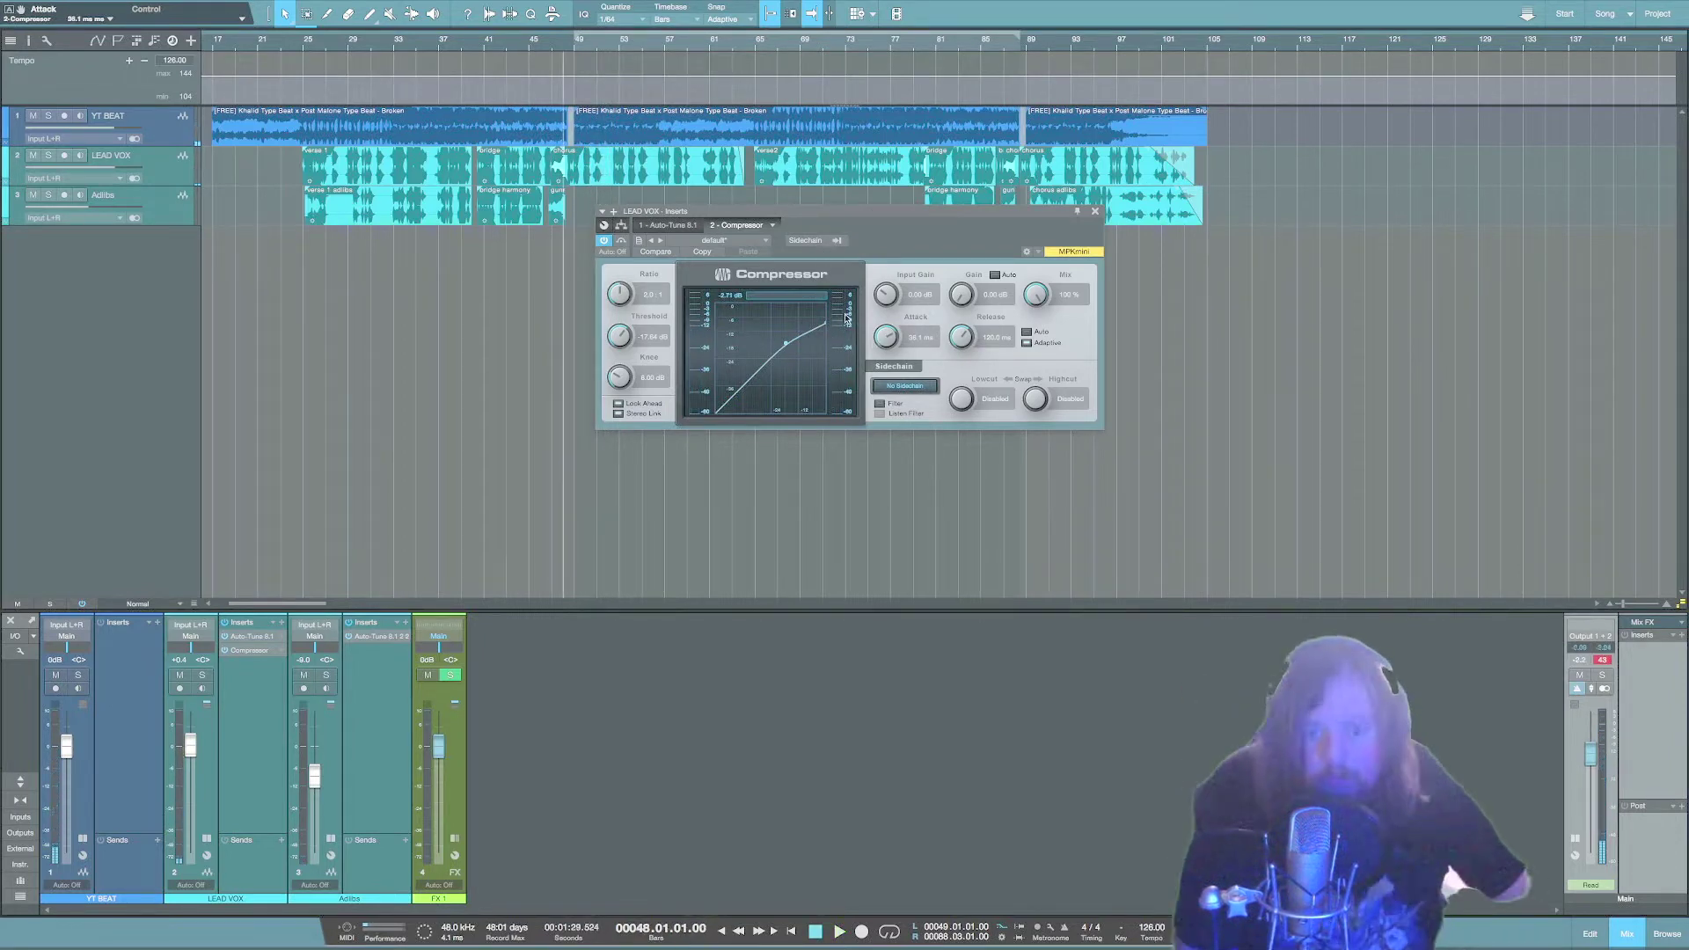
# Mute the Adlibs track and set the Compressor's release to about 82 ms while playing from bar 32.
pyautogui.click(382, 384)
pyautogui.moveTo(991, 343); pyautogui.dragTo(986, 422)
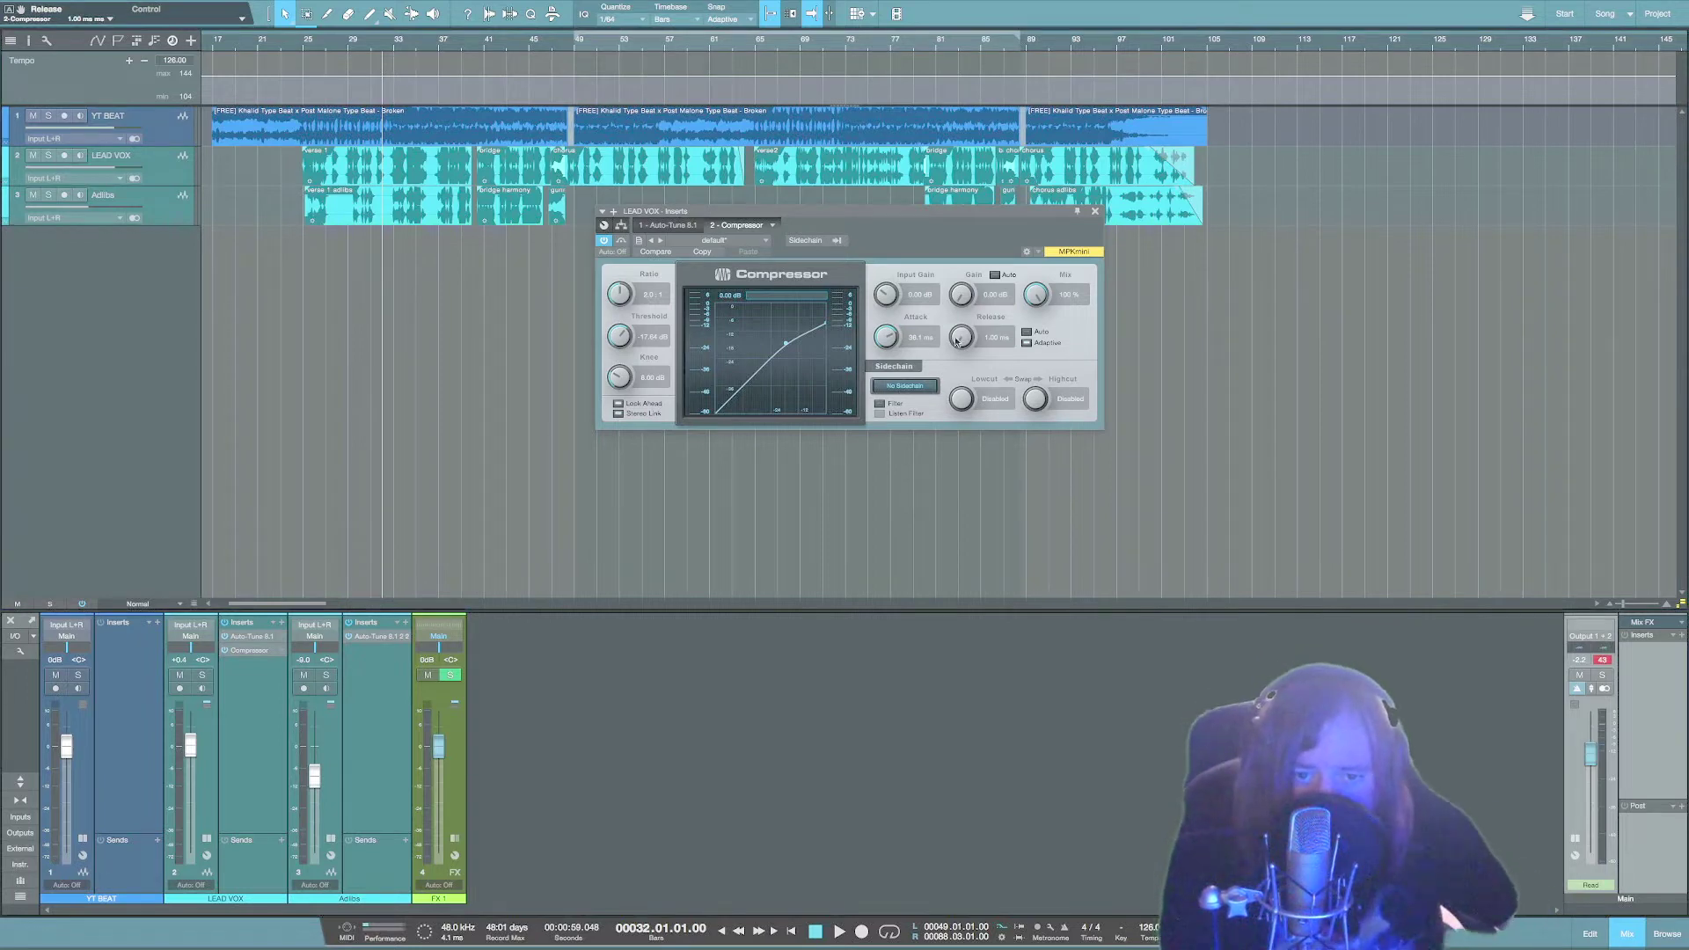
pyautogui.moveTo(958, 263); pyautogui.dragTo(960, 355)
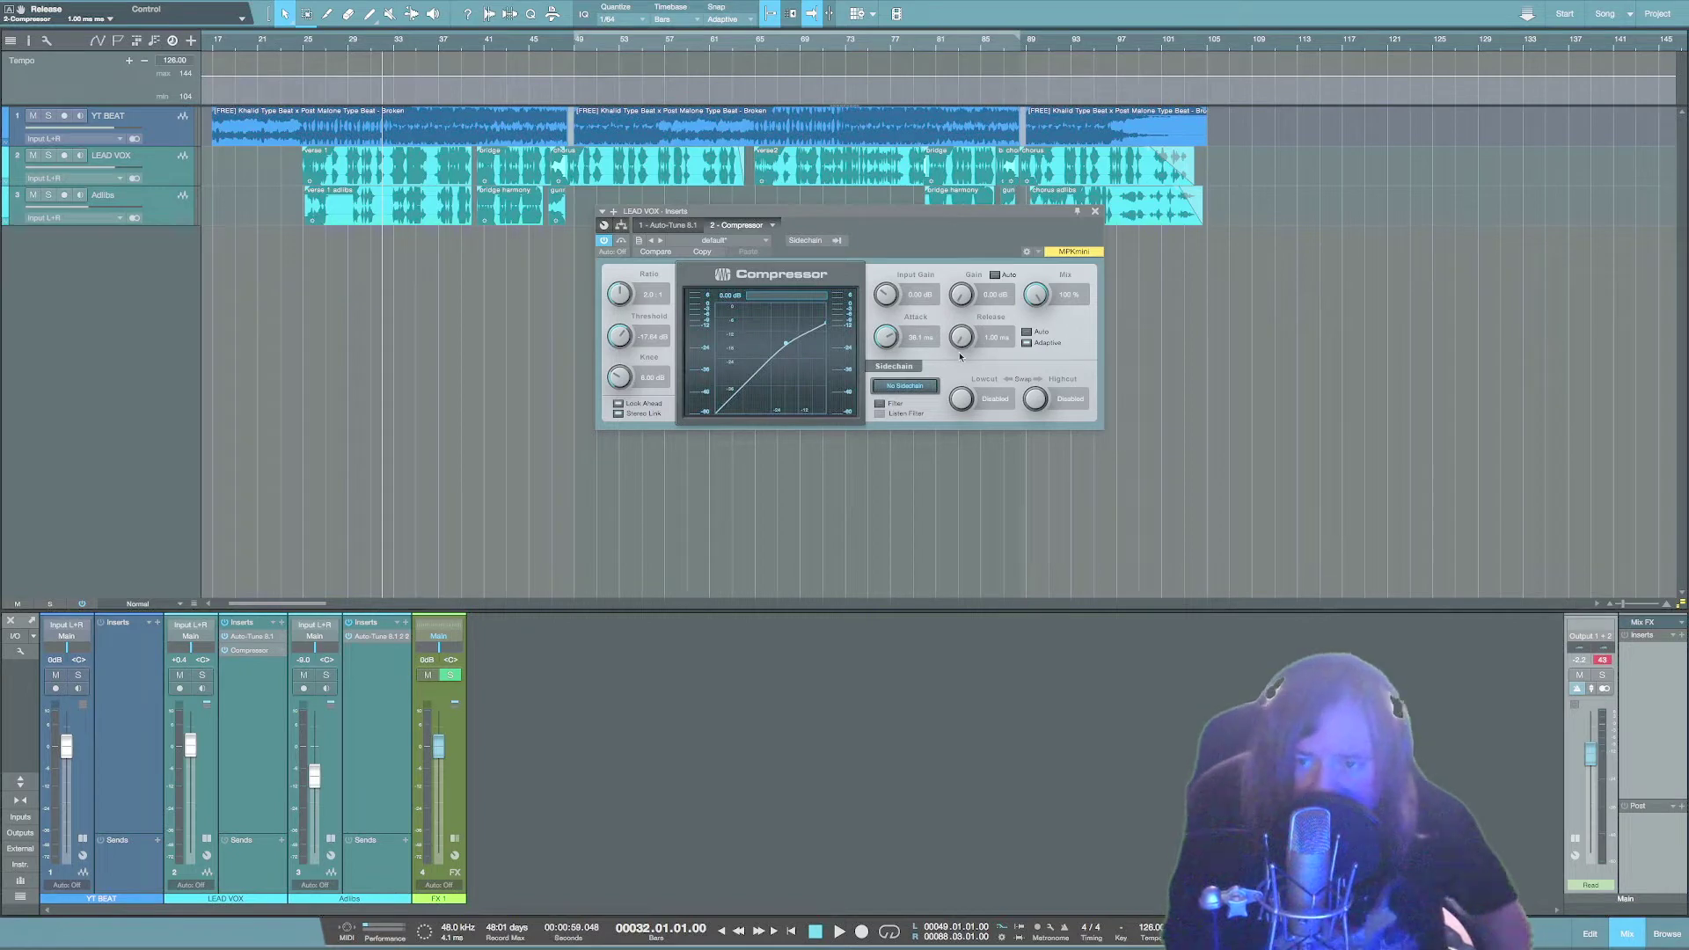
pyautogui.press('space')
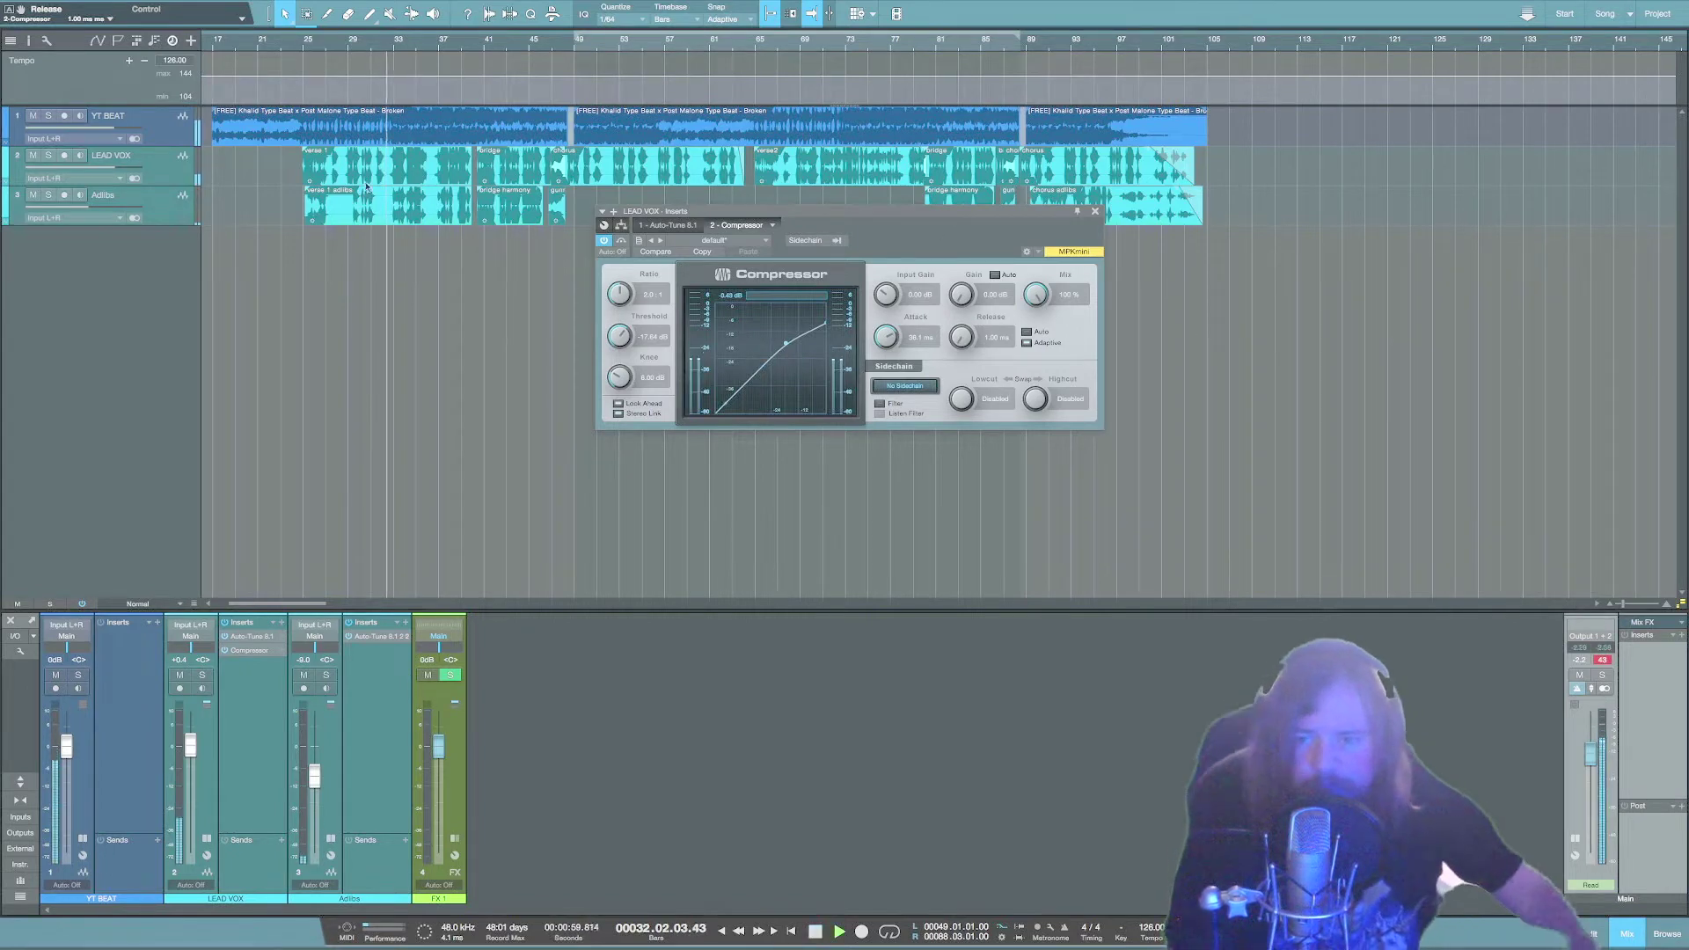
pyautogui.click(33, 195)
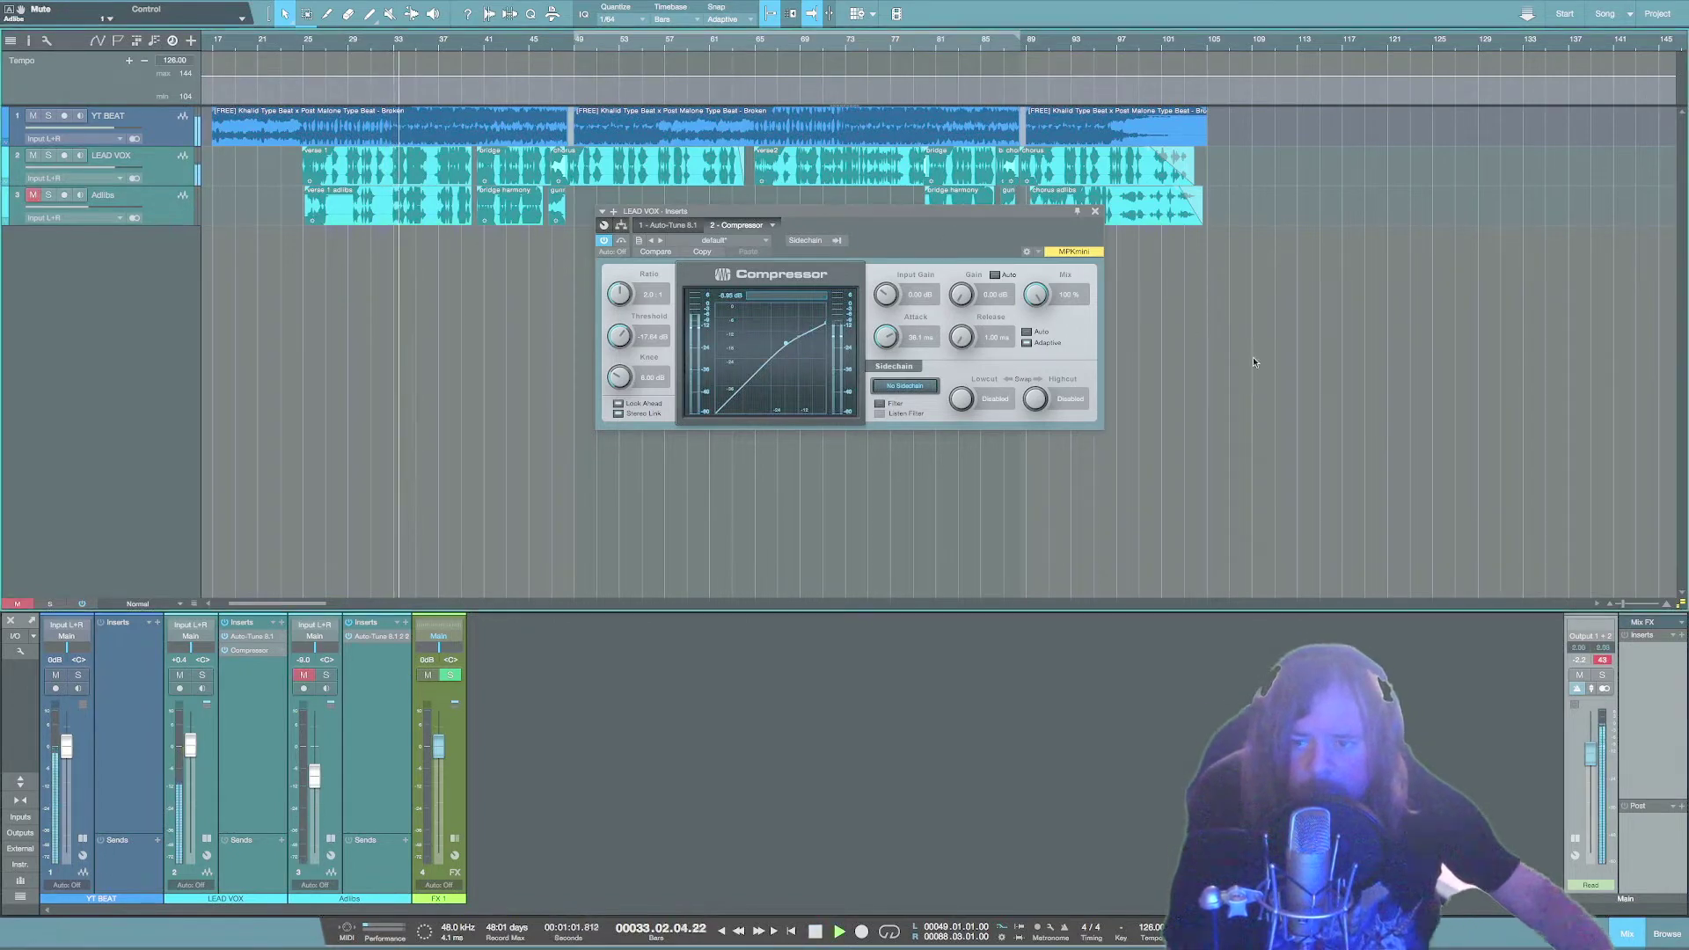
pyautogui.moveTo(958, 332); pyautogui.dragTo(945, 247)
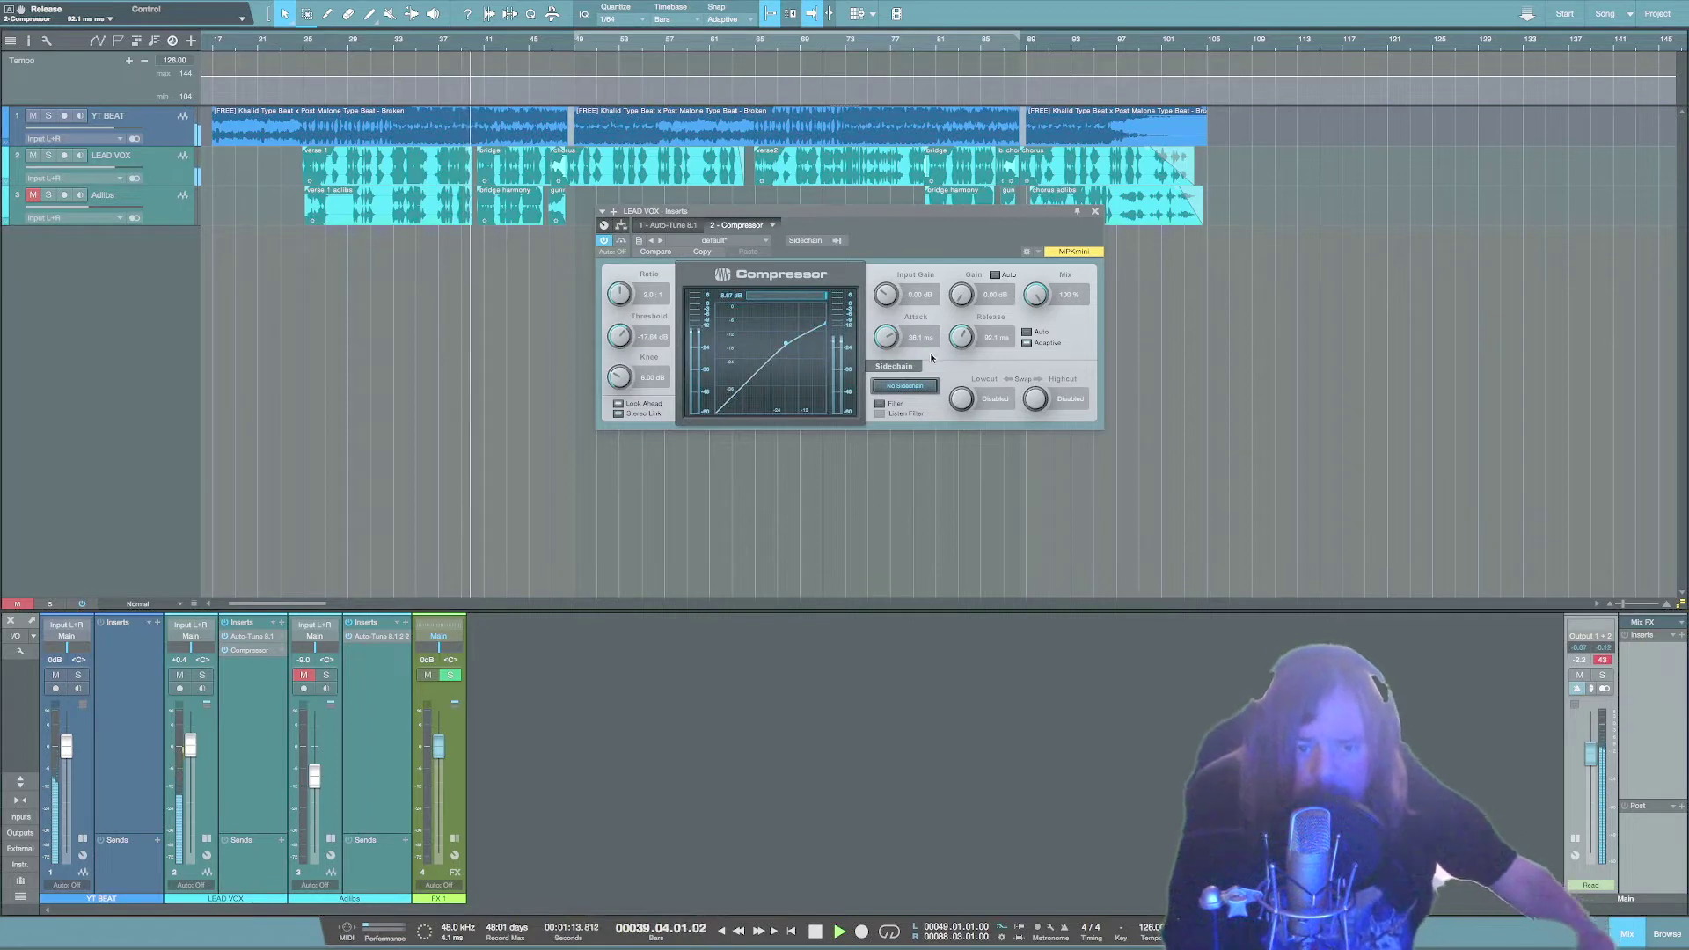
pyautogui.press('space')
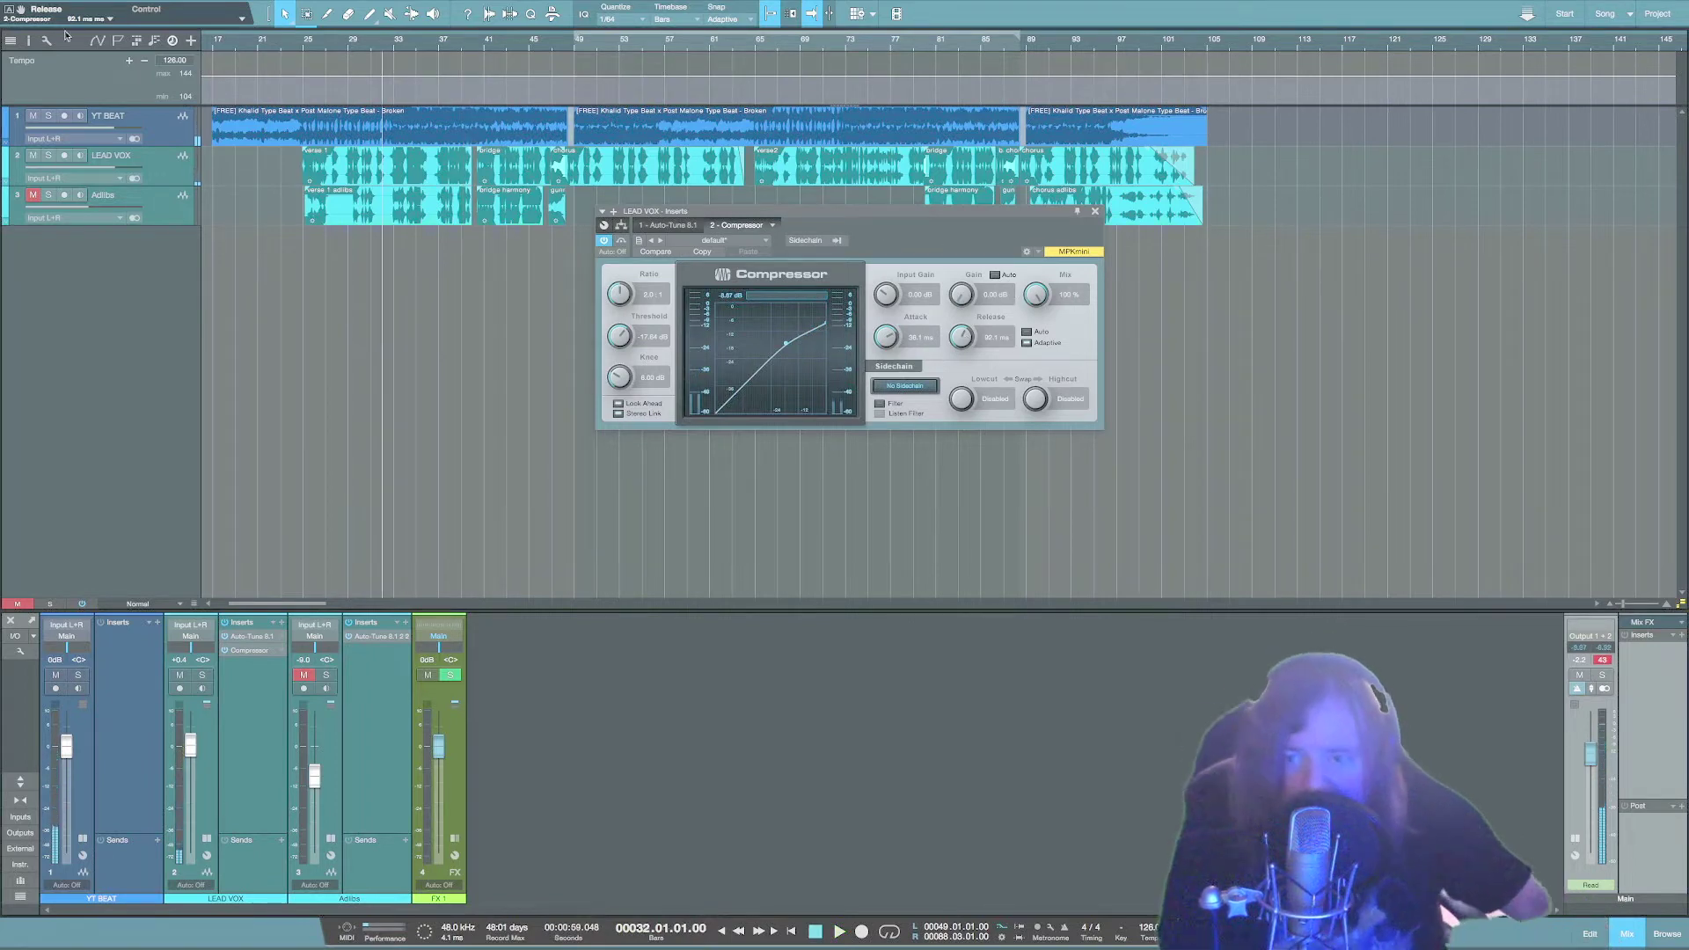
# Play from bar 47 and raise the Compressor's make-up gain to about 4.8 dB.
pyautogui.click(1116, 440)
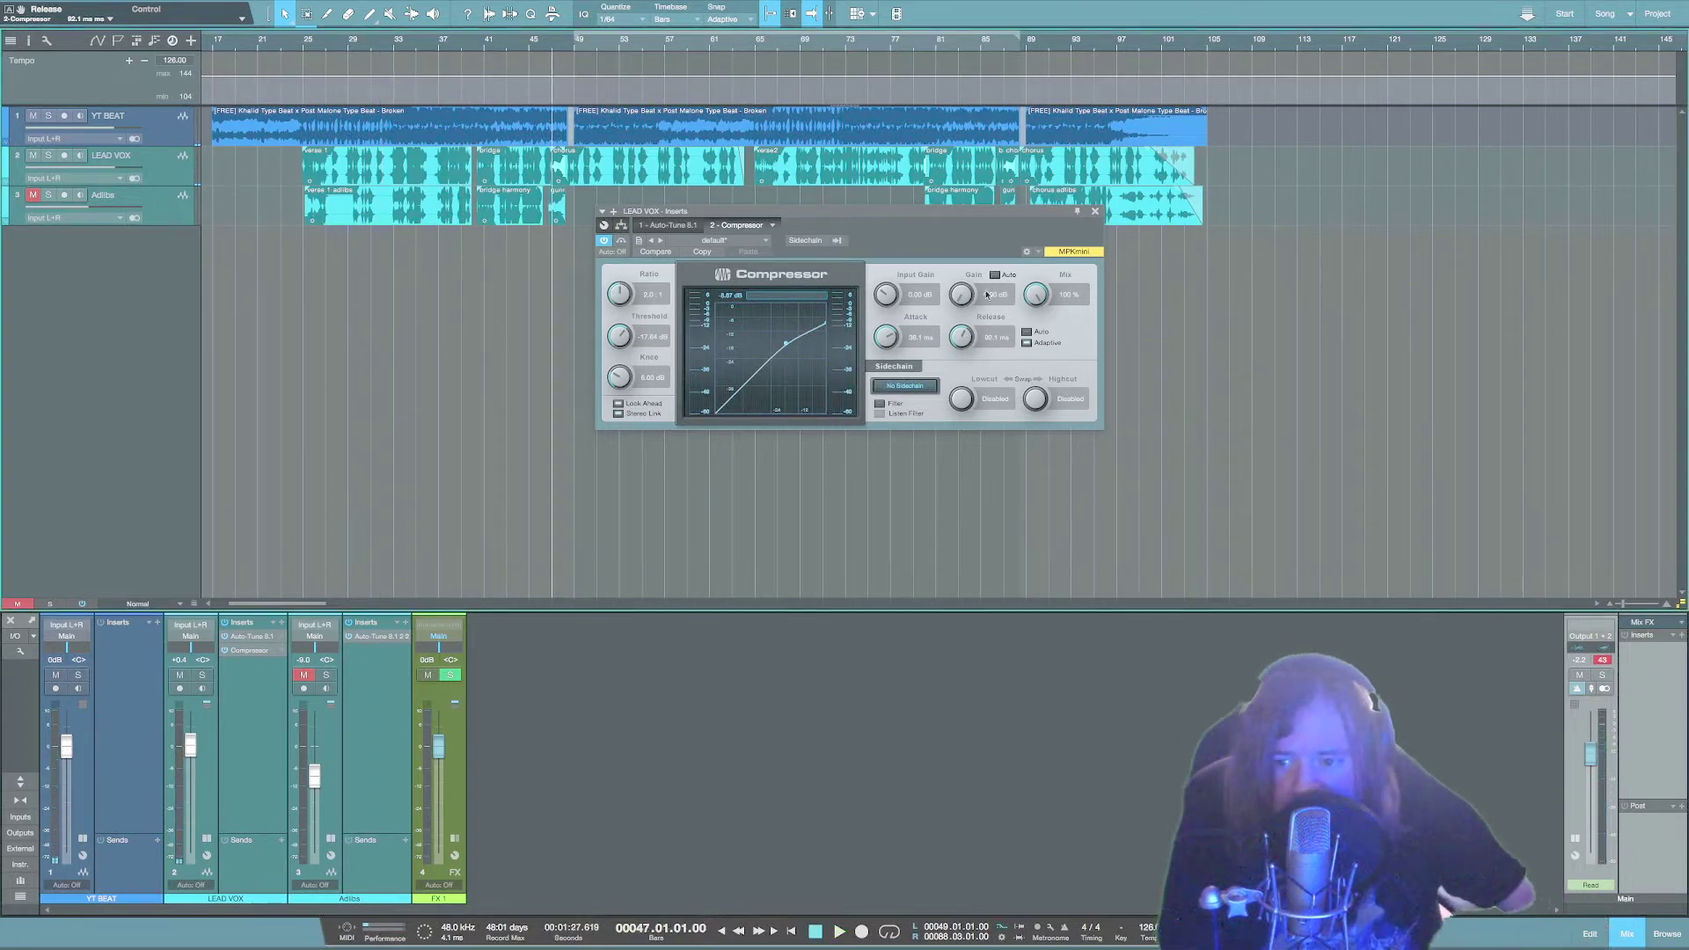
pyautogui.press('space')
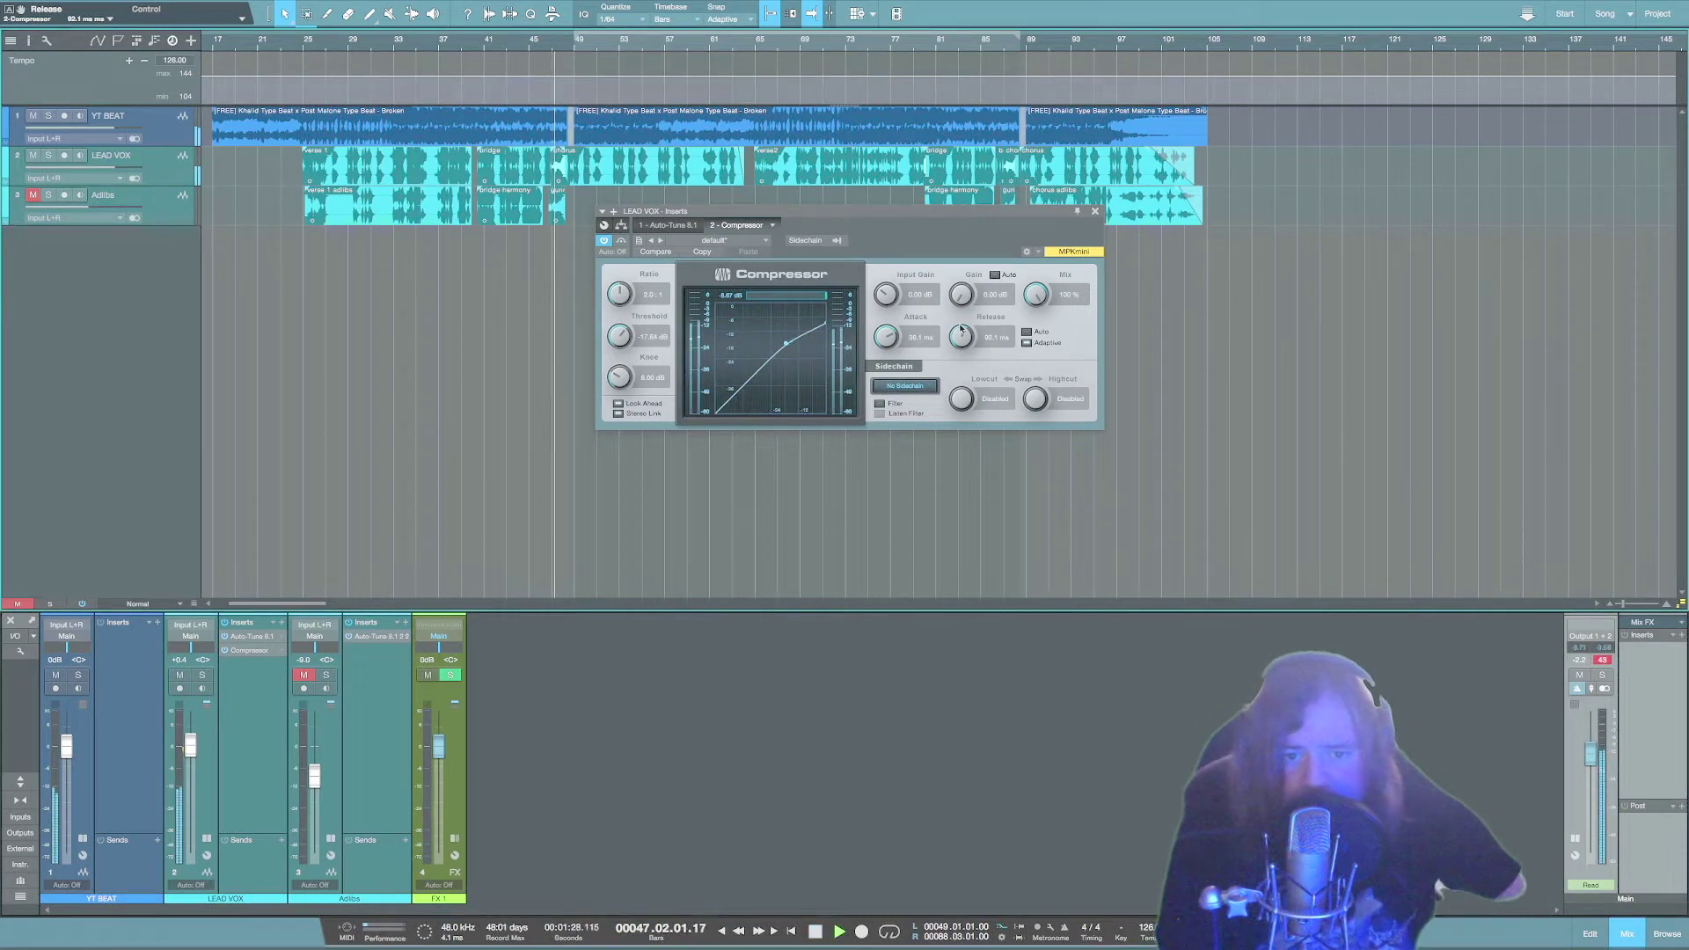
pyautogui.moveTo(968, 297); pyautogui.dragTo(963, 279)
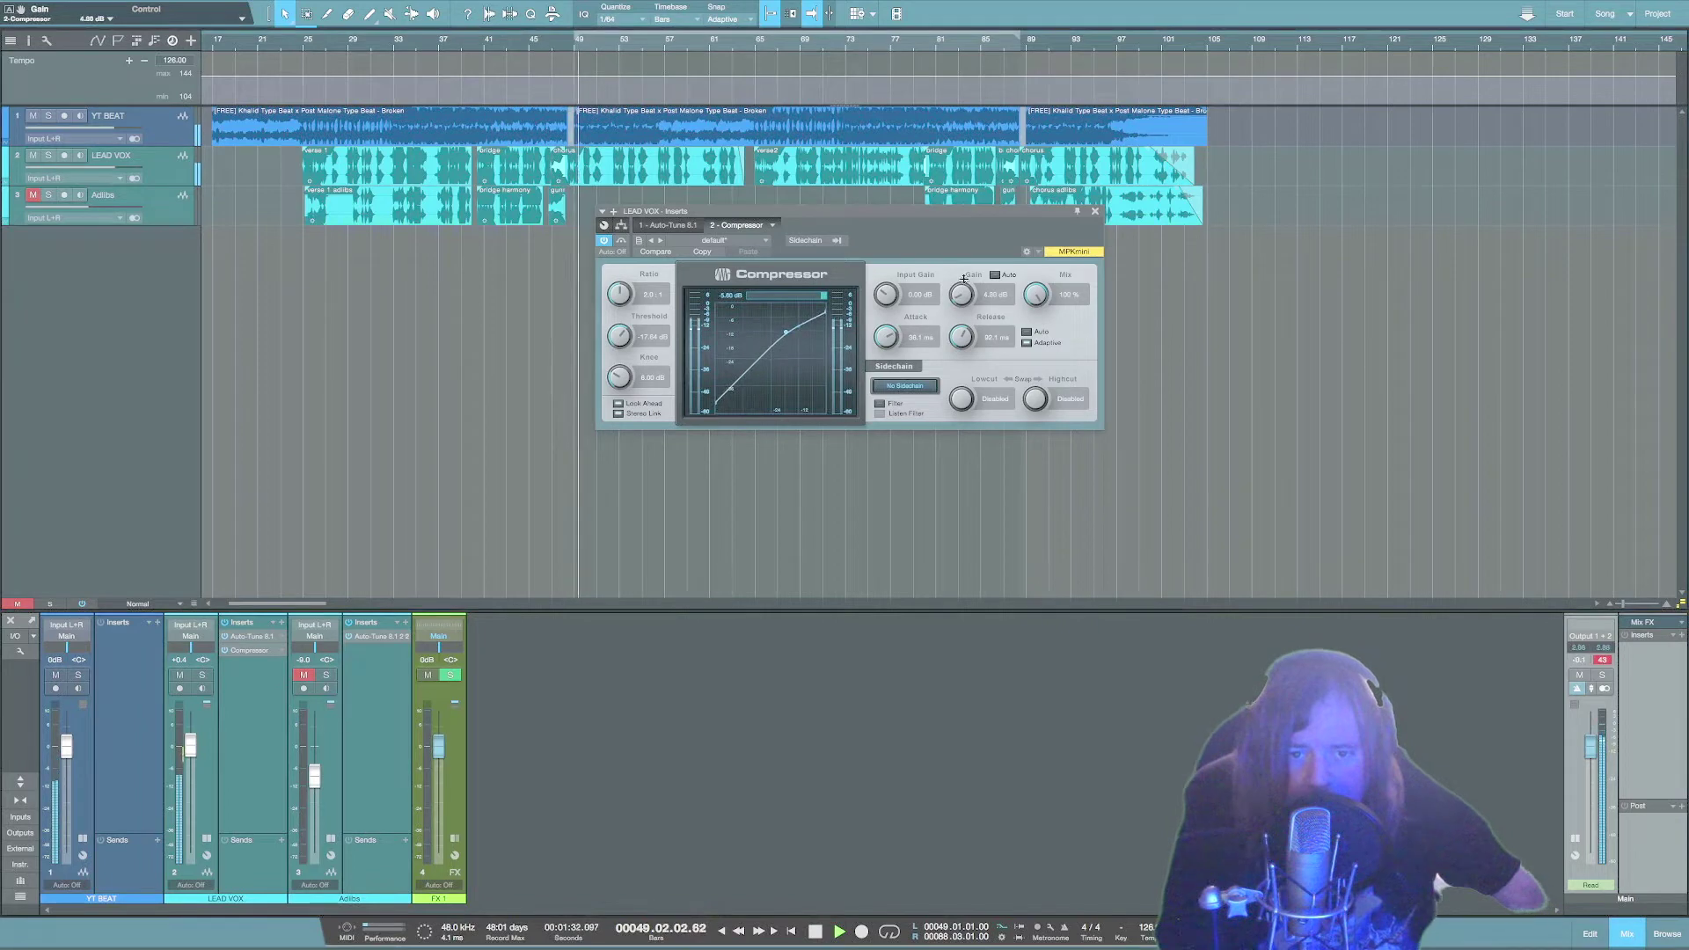
pyautogui.scroll(1, 964, 280)
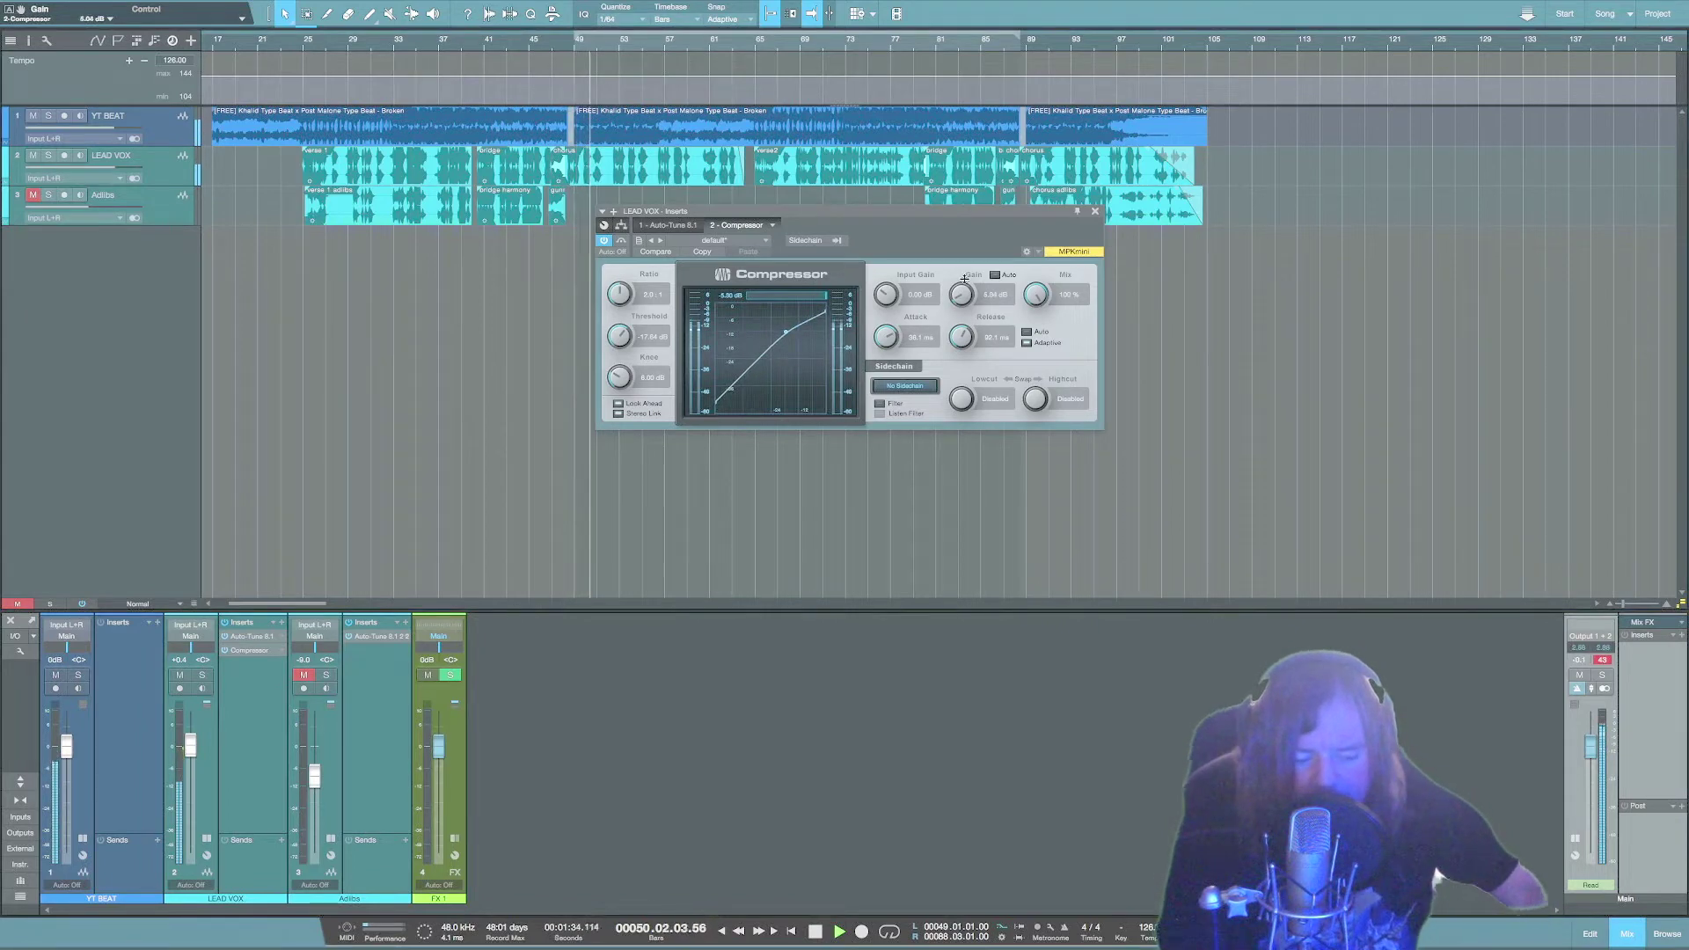
pyautogui.scroll(-1, 965, 280)
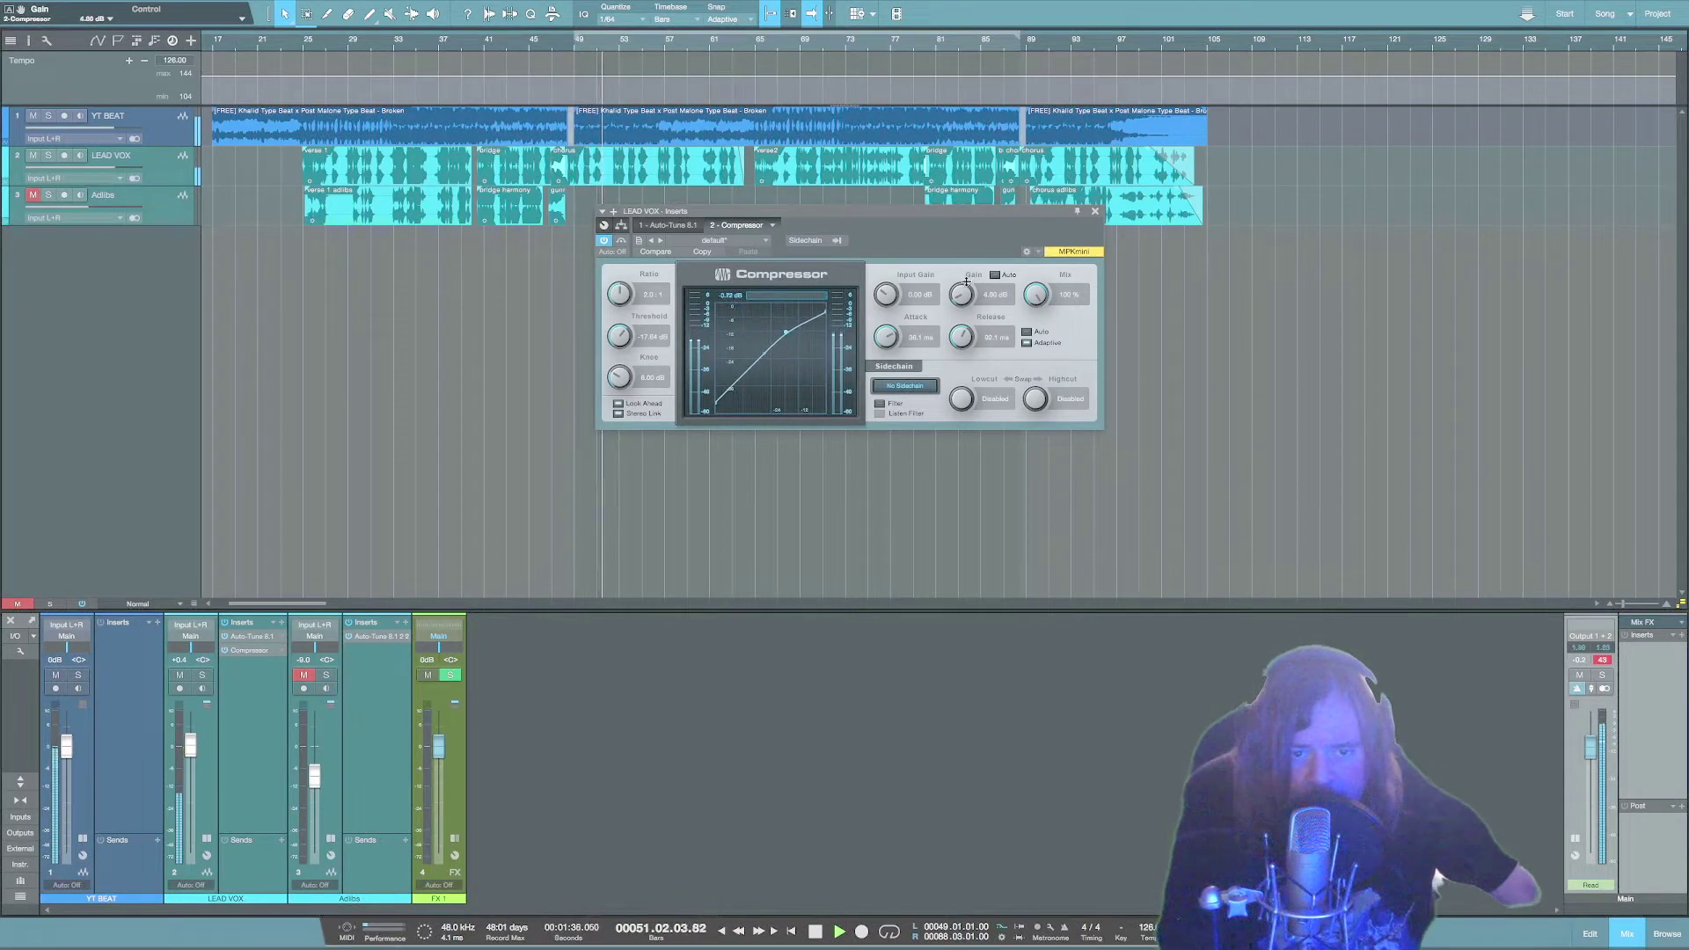
pyautogui.press('space')
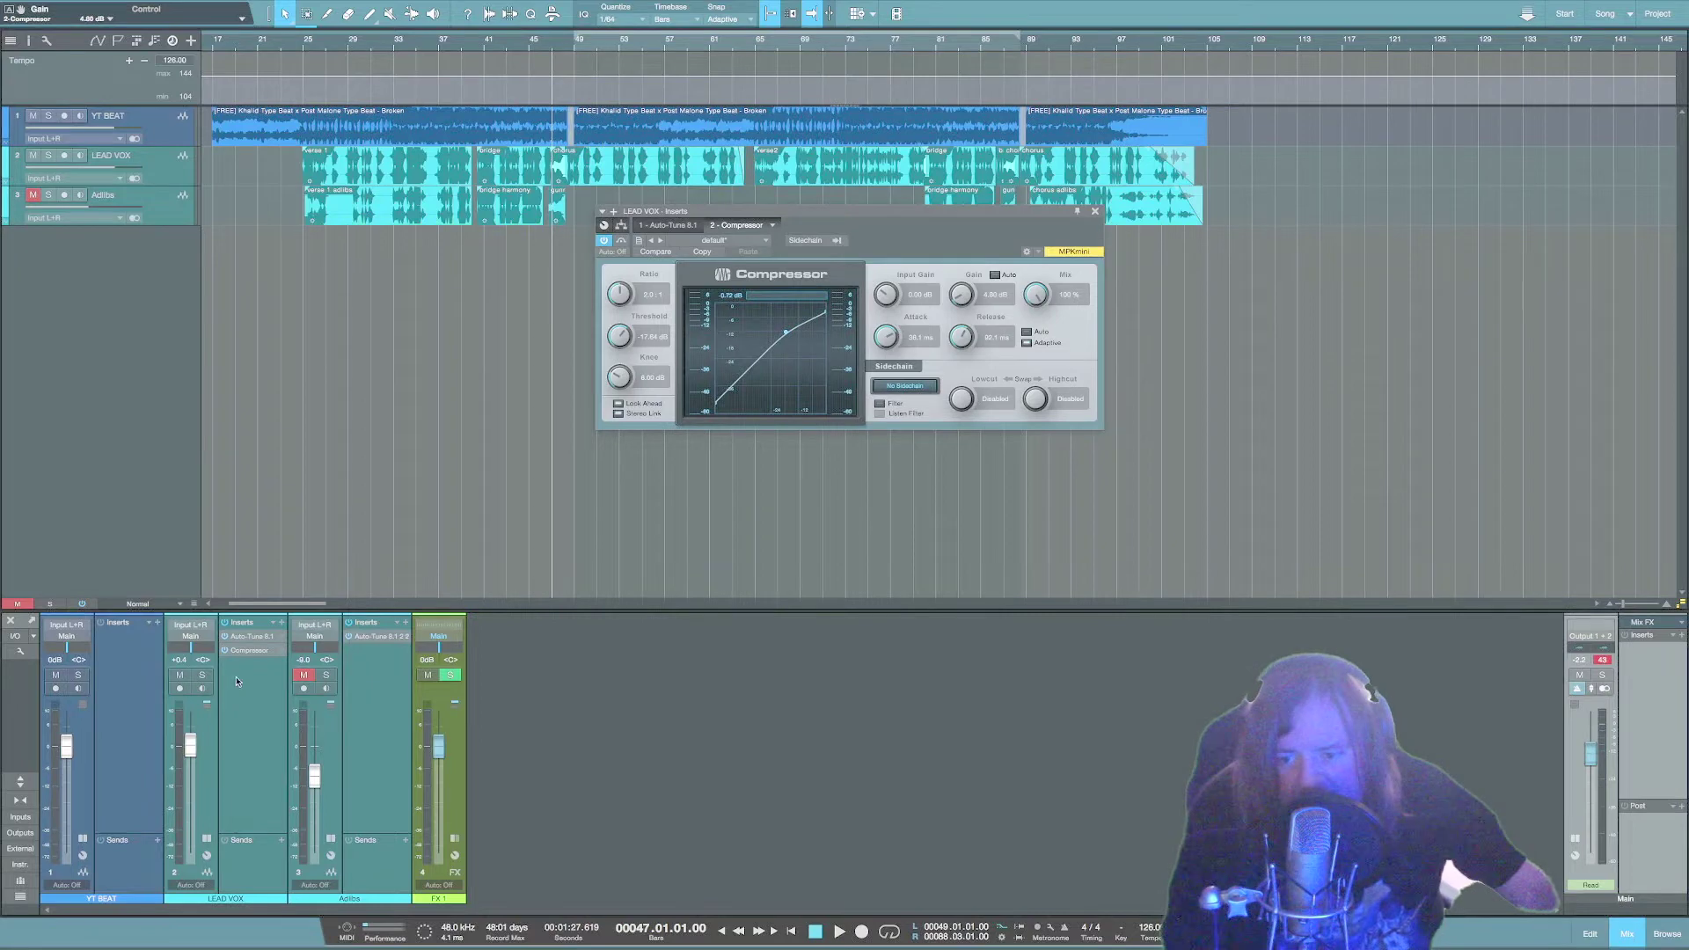
# Insert Pro EQ on the LEAD VOX channel after the Compressor and enable its low cut at about 99 Hz.
pyautogui.click(282, 623)
pyautogui.write('eq')
pyautogui.click(313, 685)
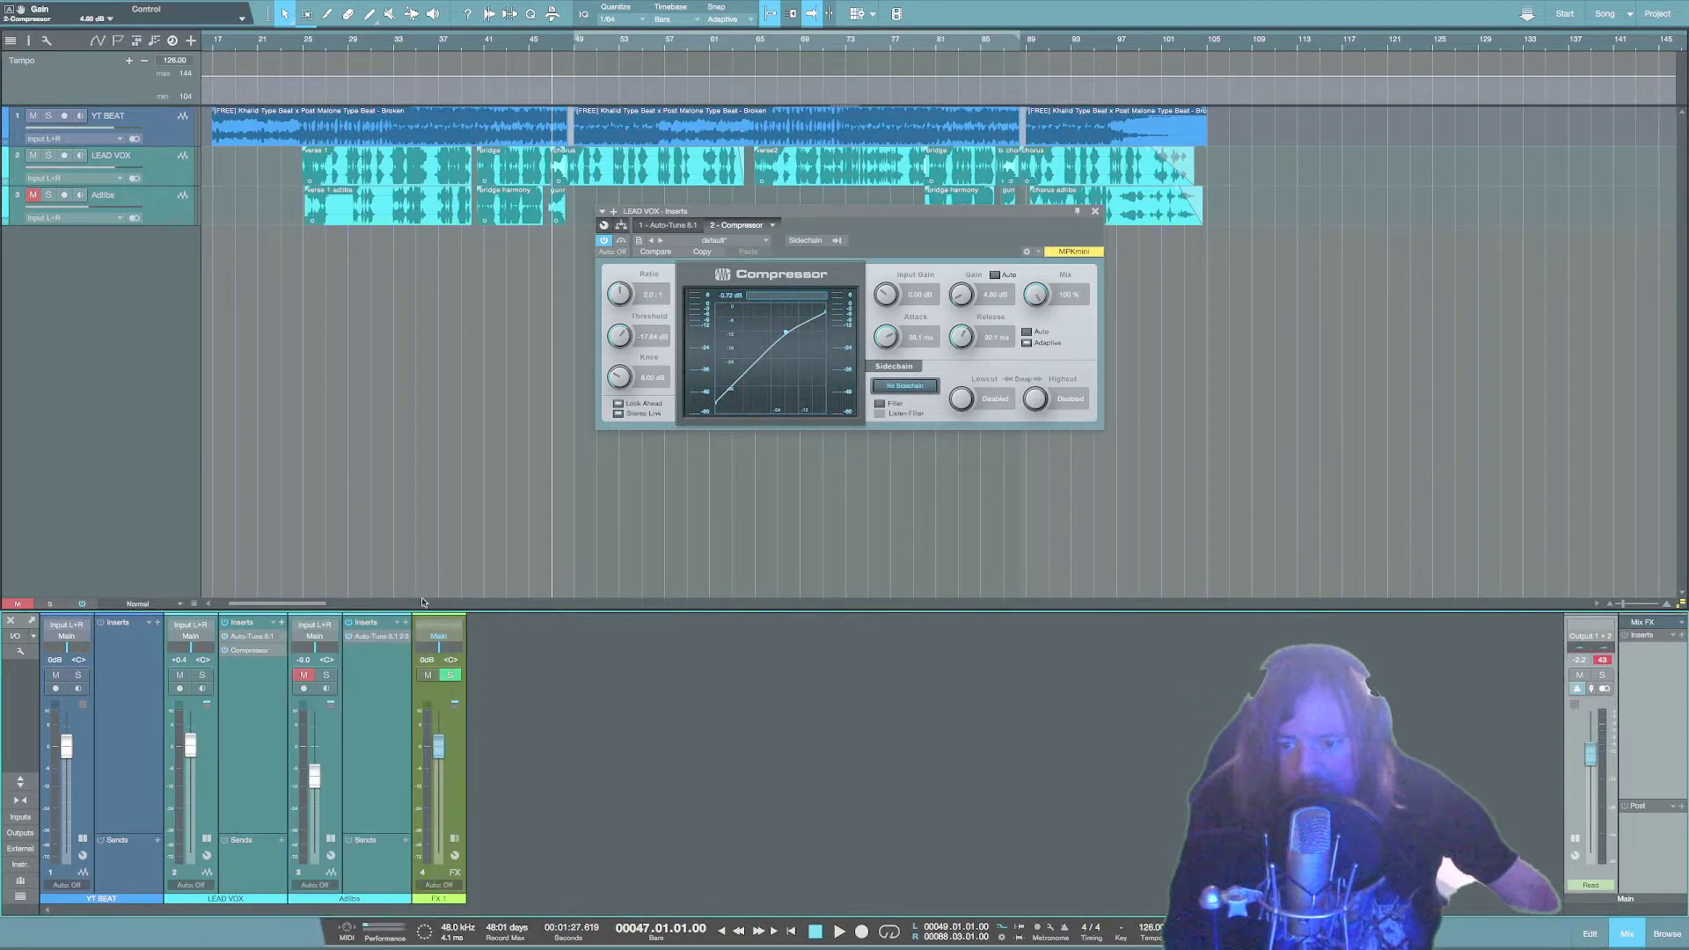
pyautogui.moveTo(591, 522)
pyautogui.mouseDown()
pyautogui.moveTo(586, 544)
pyautogui.moveTo(578, 531)
pyautogui.mouseUp()
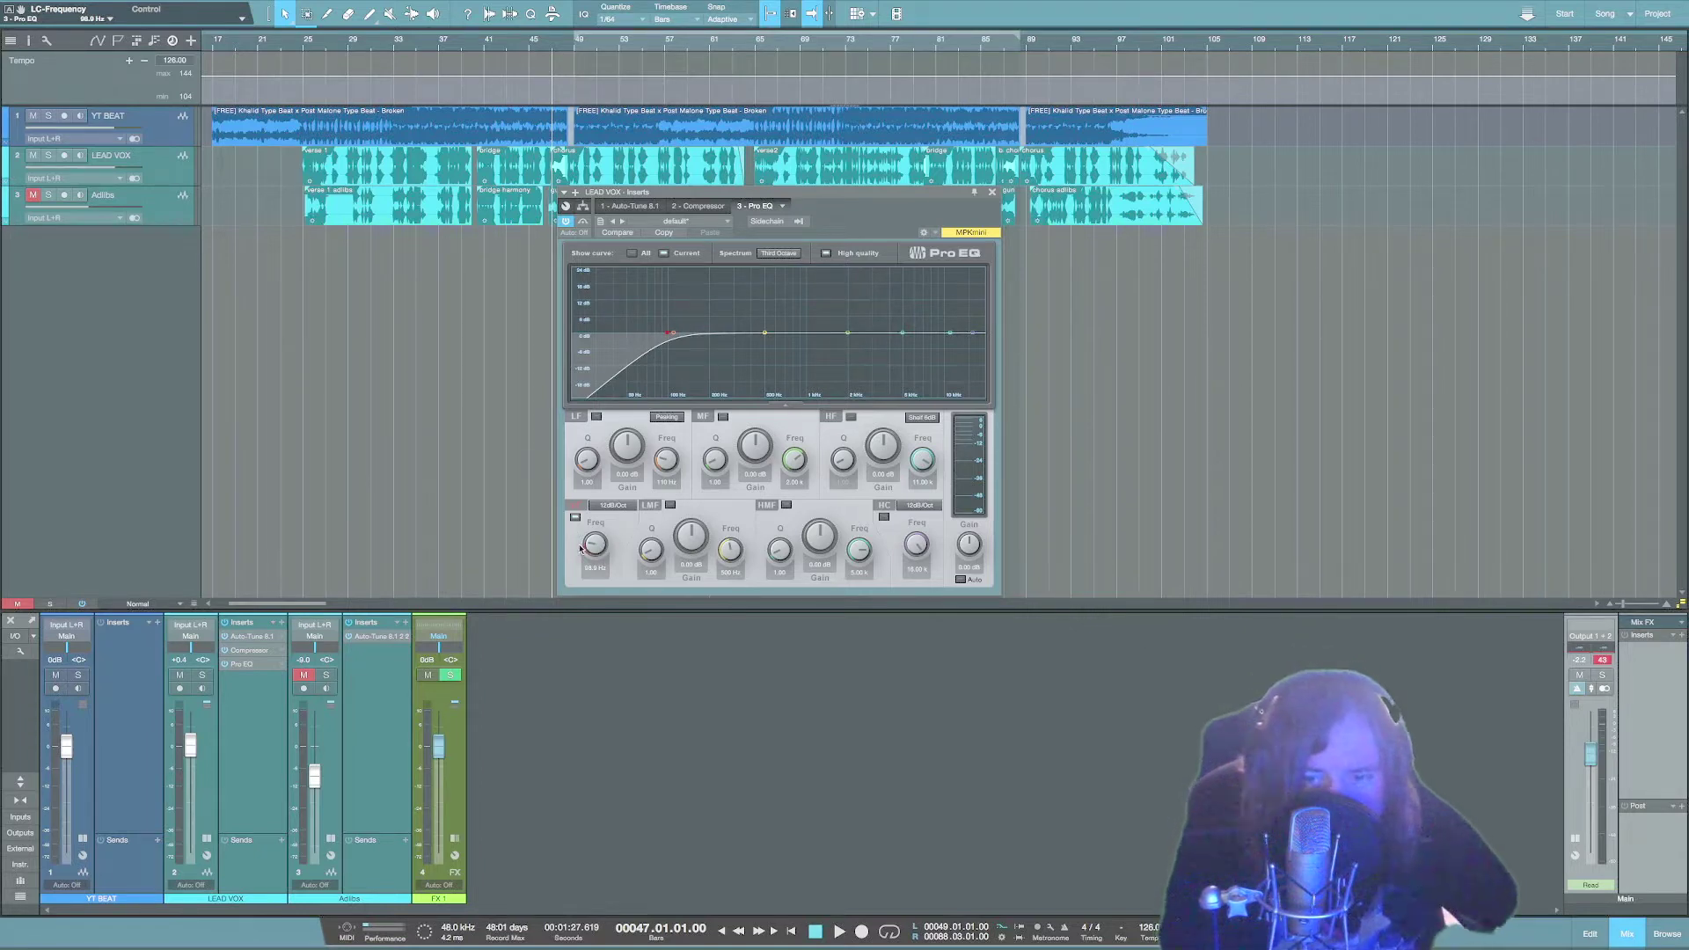
# Raise the Pro EQ low-cut frequency to about 150 Hz while listening to the lead vocal from bar 47.
pyautogui.press('space')
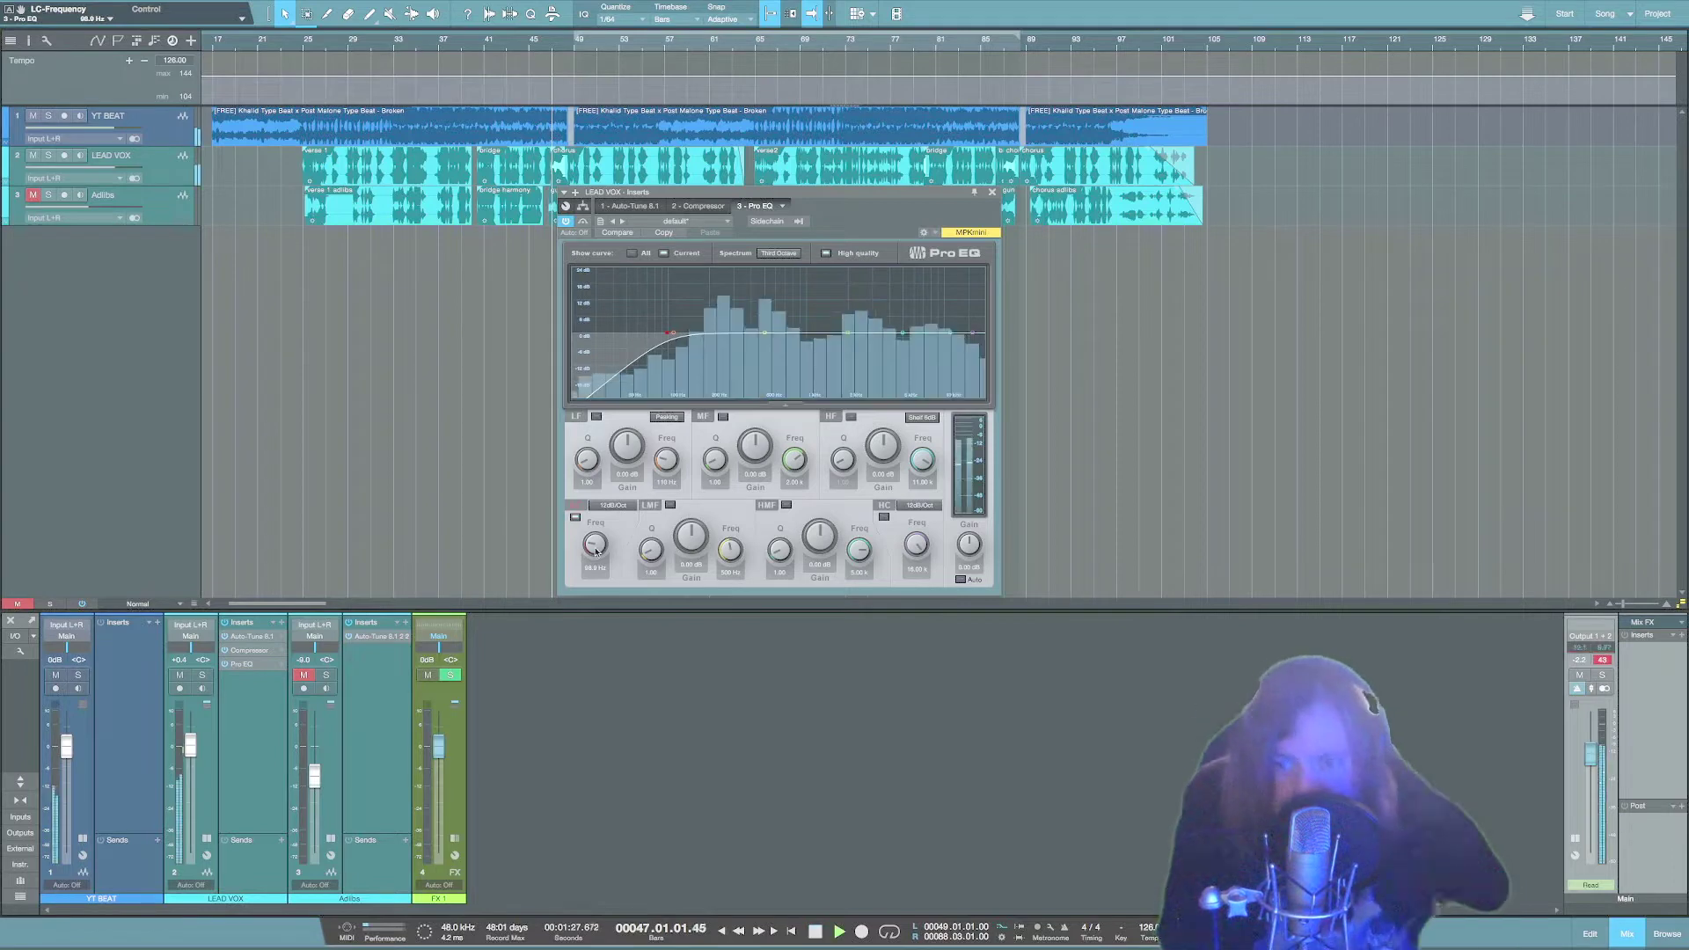
pyautogui.moveTo(595, 549)
pyautogui.mouseDown()
pyautogui.moveTo(590, 505)
pyautogui.moveTo(589, 535)
pyautogui.mouseUp()
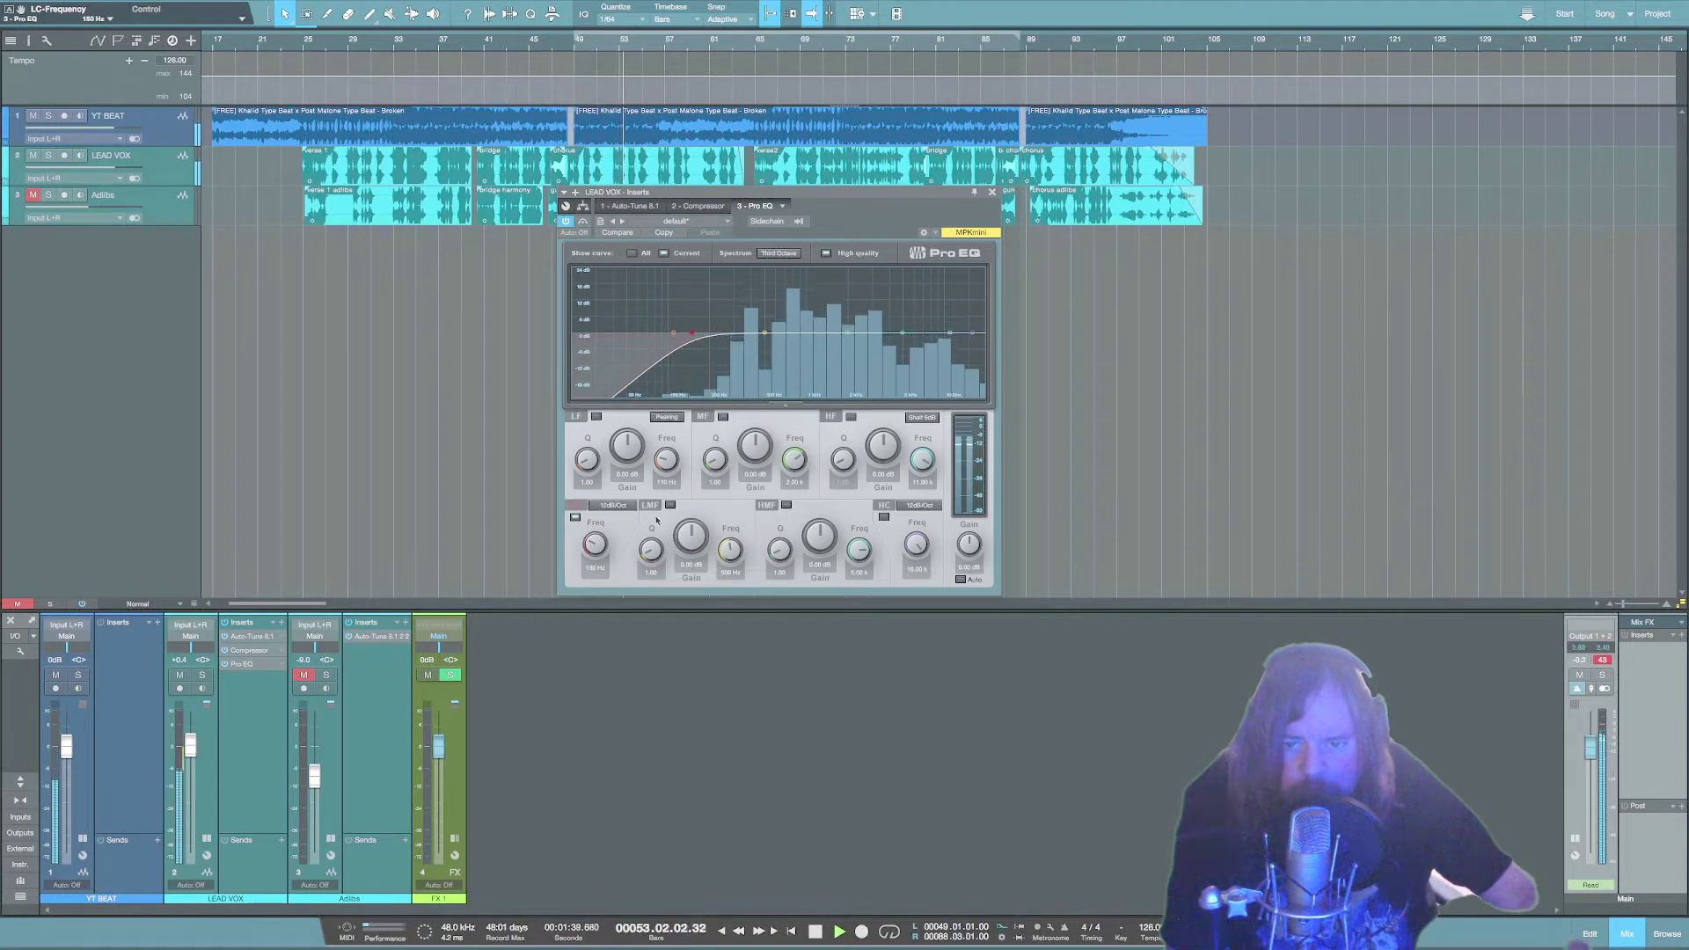
pyautogui.press('space')
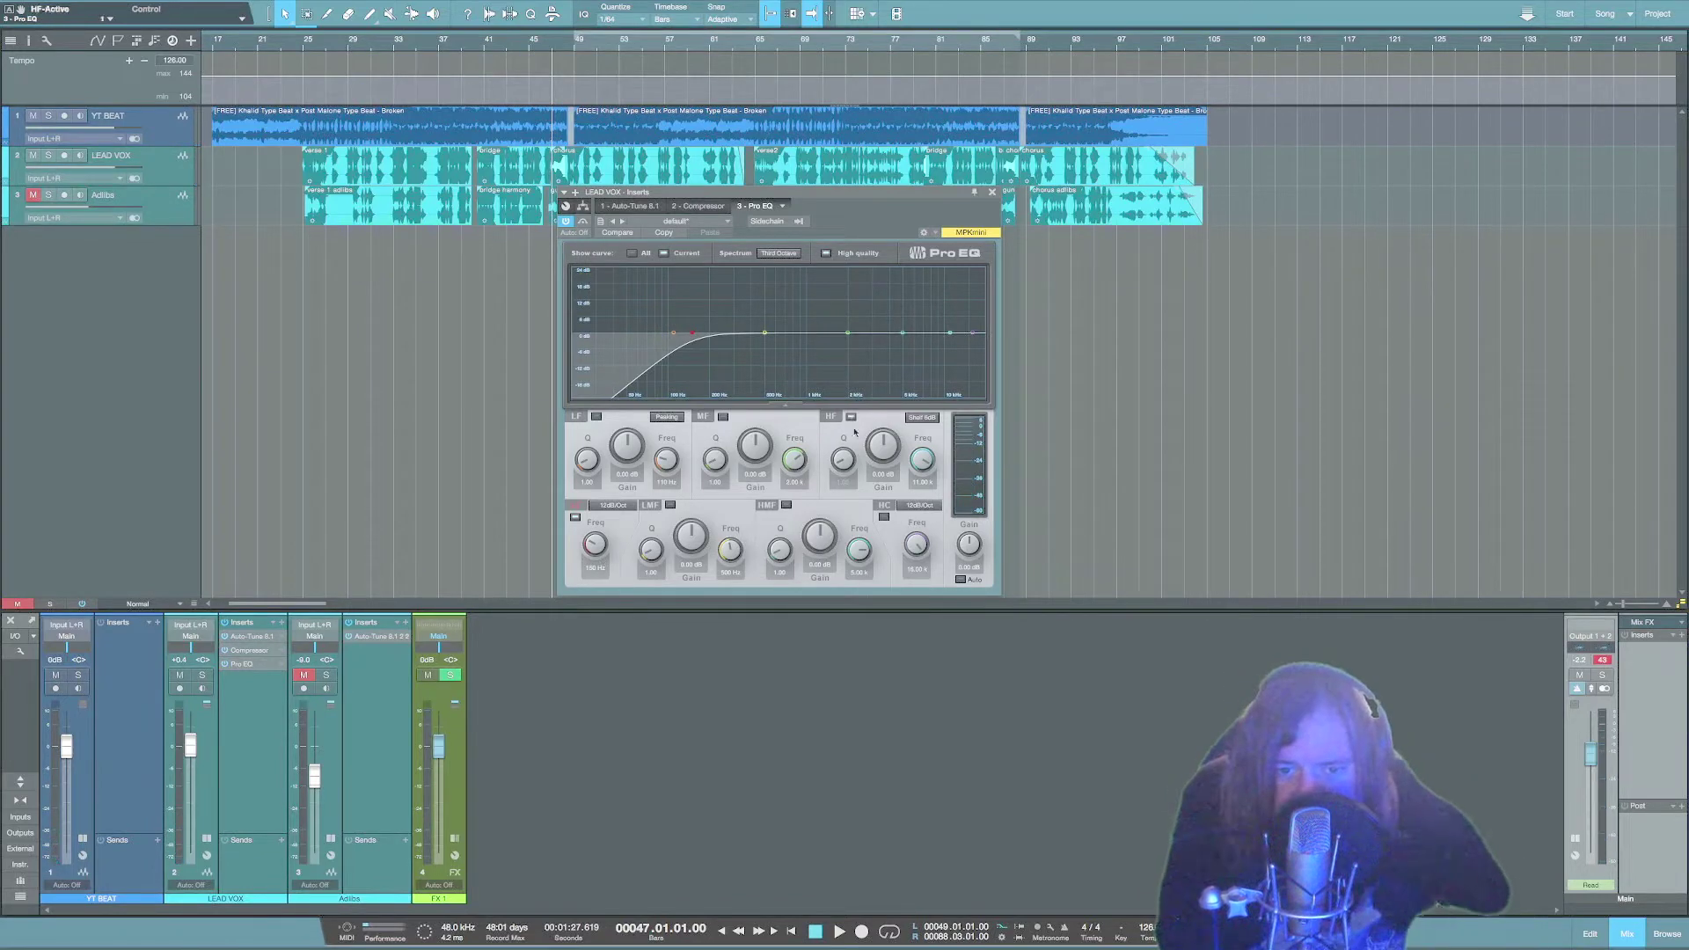
# Boost the Pro EQ's HF band by about 4.9 dB at roughly 1.8 kHz while listening to the lead vocal from bar 47.
pyautogui.moveTo(917, 473); pyautogui.dragTo(884, 507)
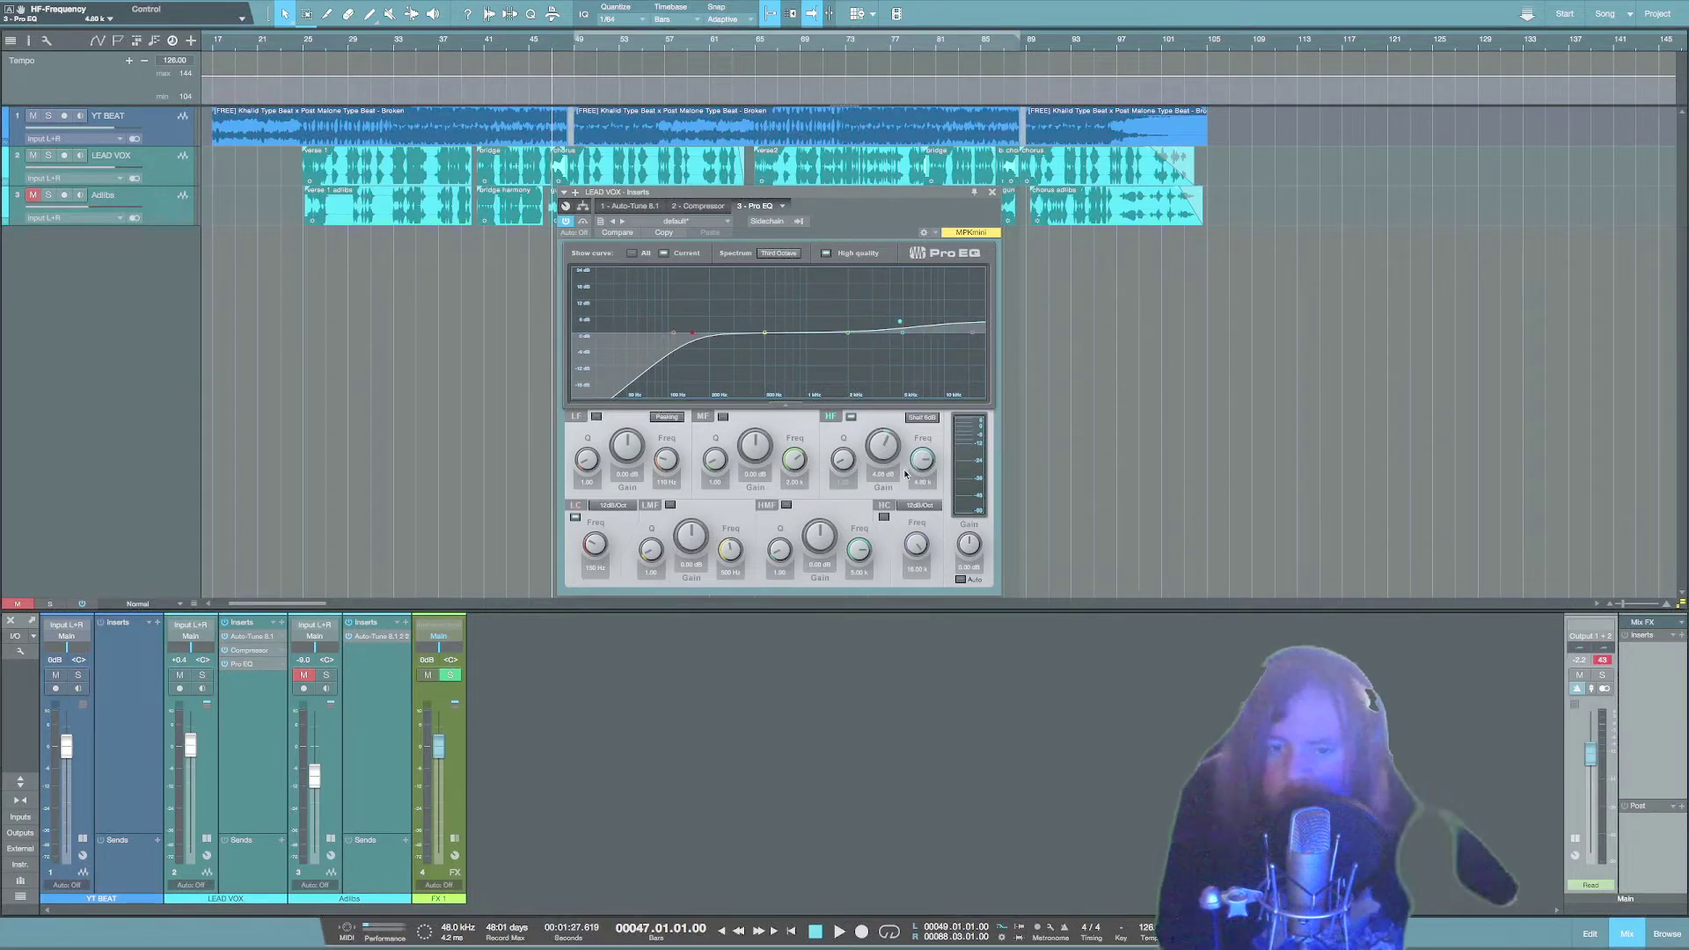
pyautogui.moveTo(887, 458); pyautogui.dragTo(914, 480)
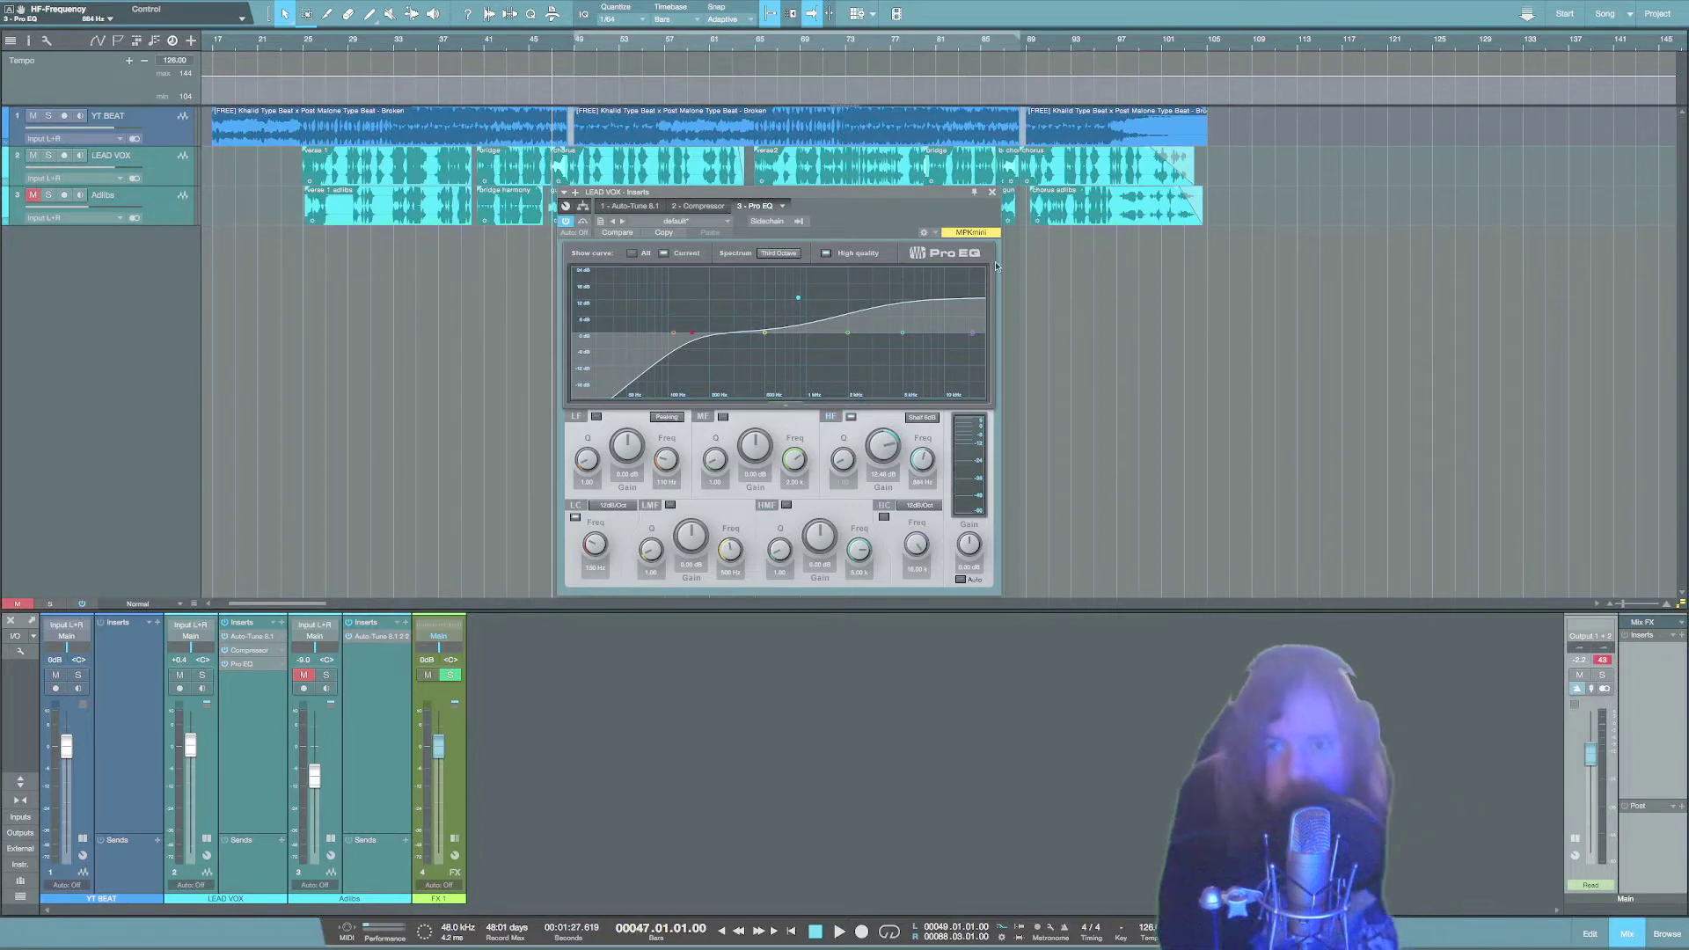
pyautogui.moveTo(873, 444); pyautogui.dragTo(890, 458)
pyautogui.press('space')
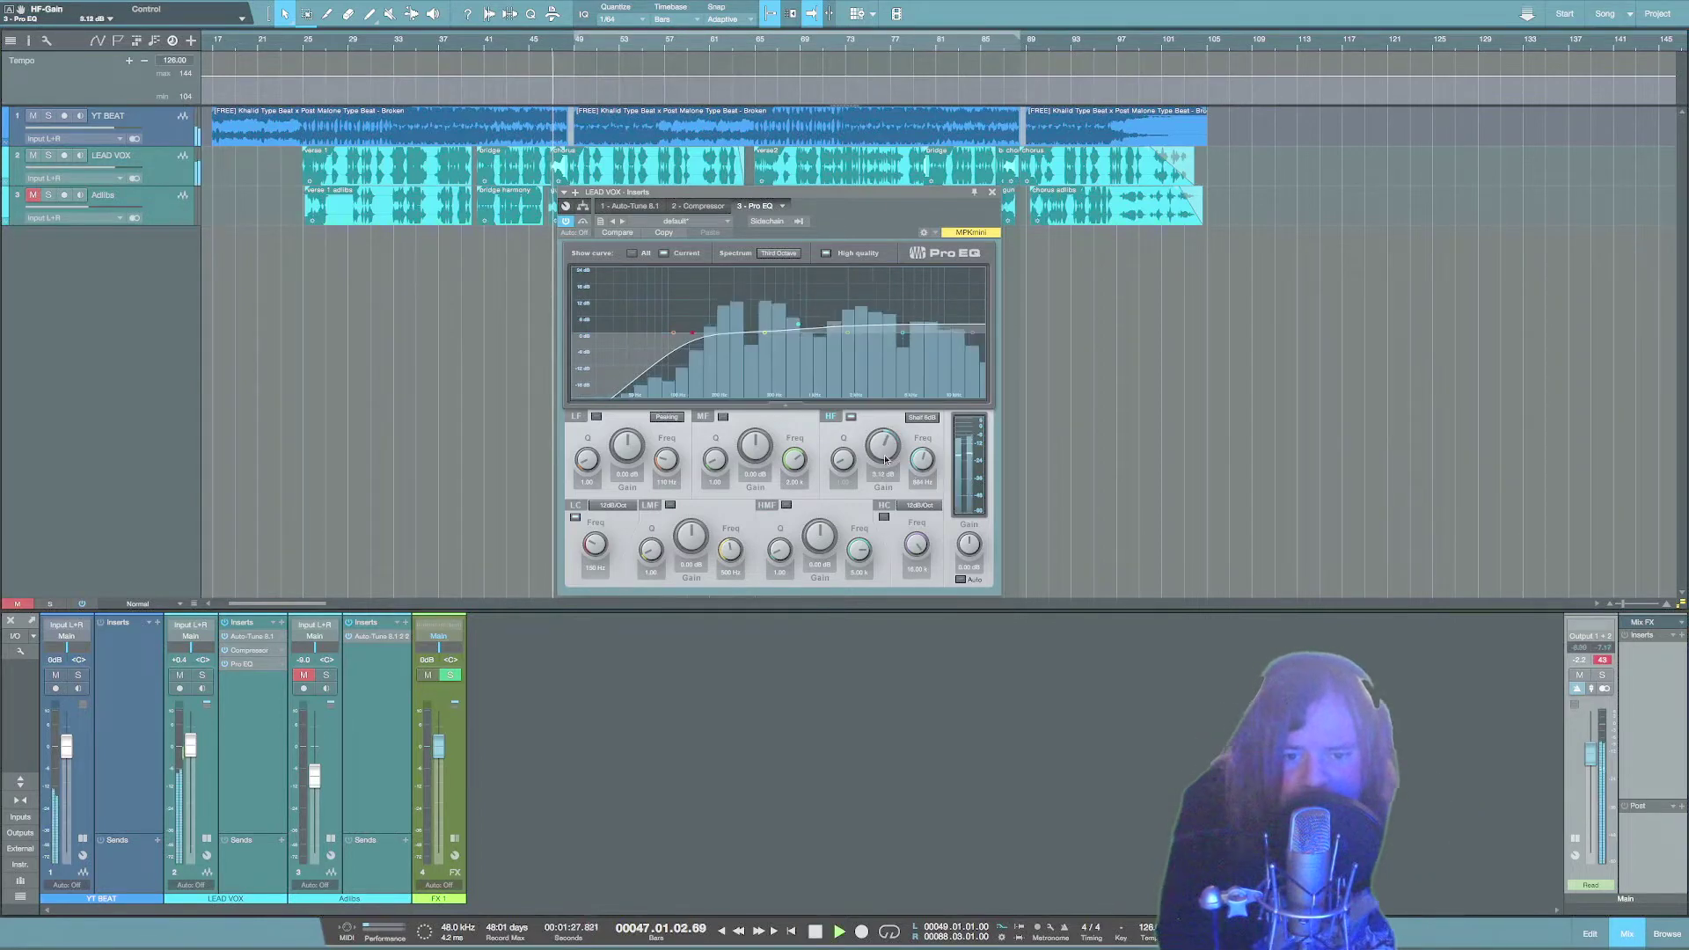
pyautogui.moveTo(925, 454); pyautogui.dragTo(885, 445)
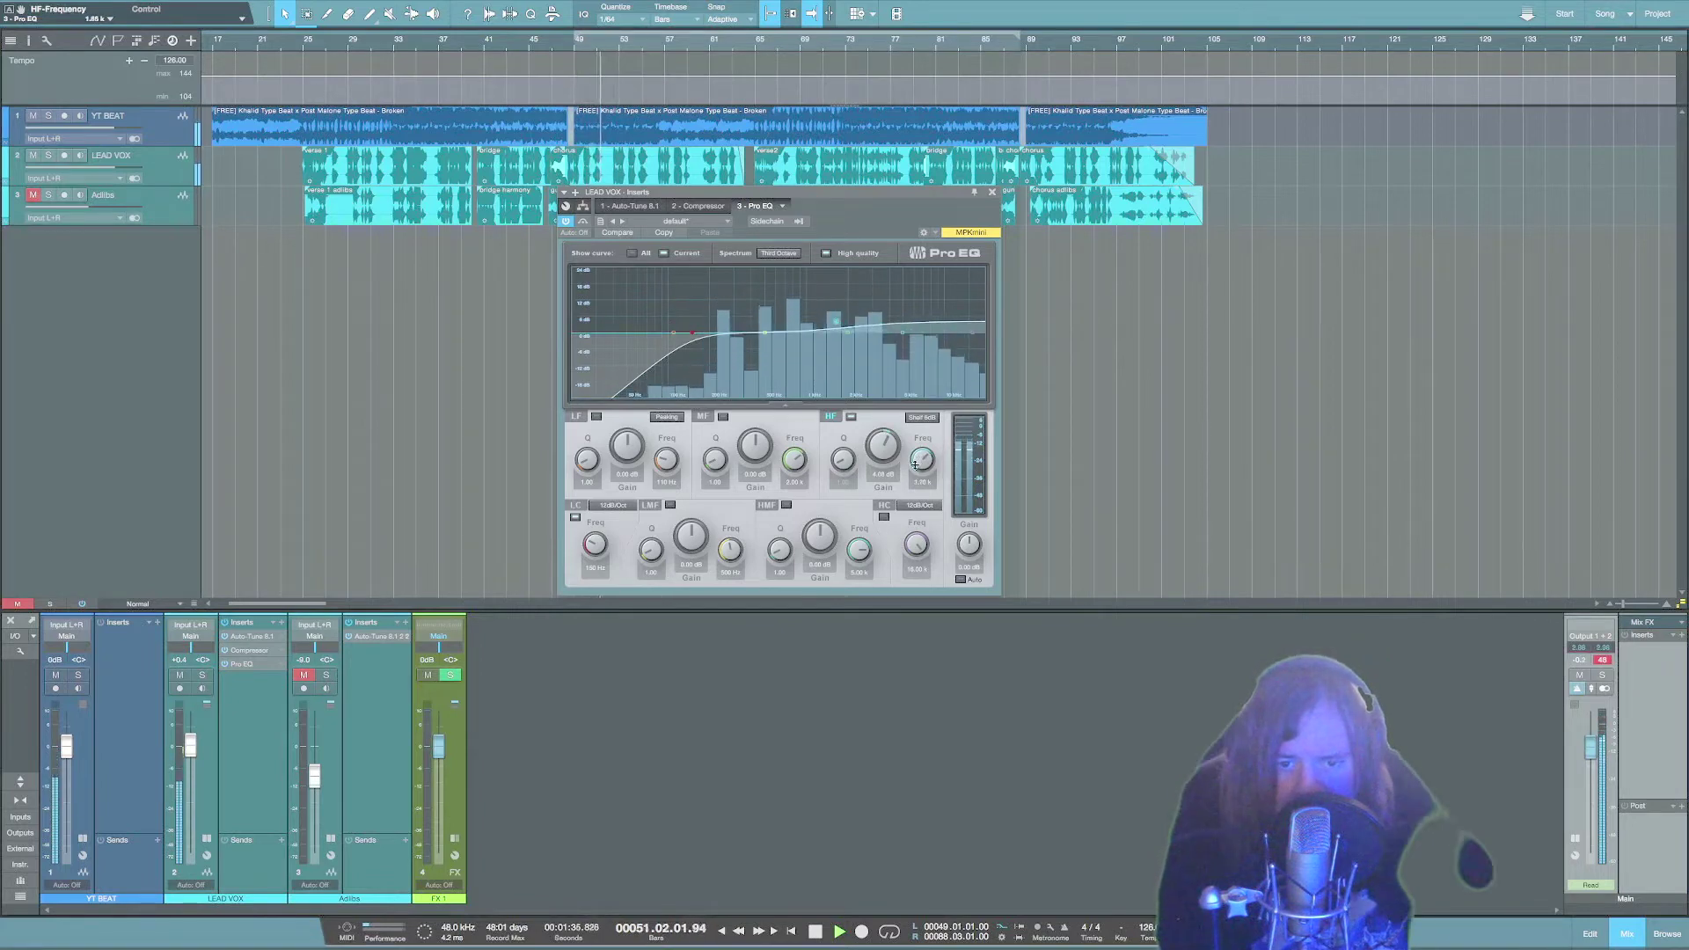
pyautogui.moveTo(914, 466); pyautogui.dragTo(916, 465)
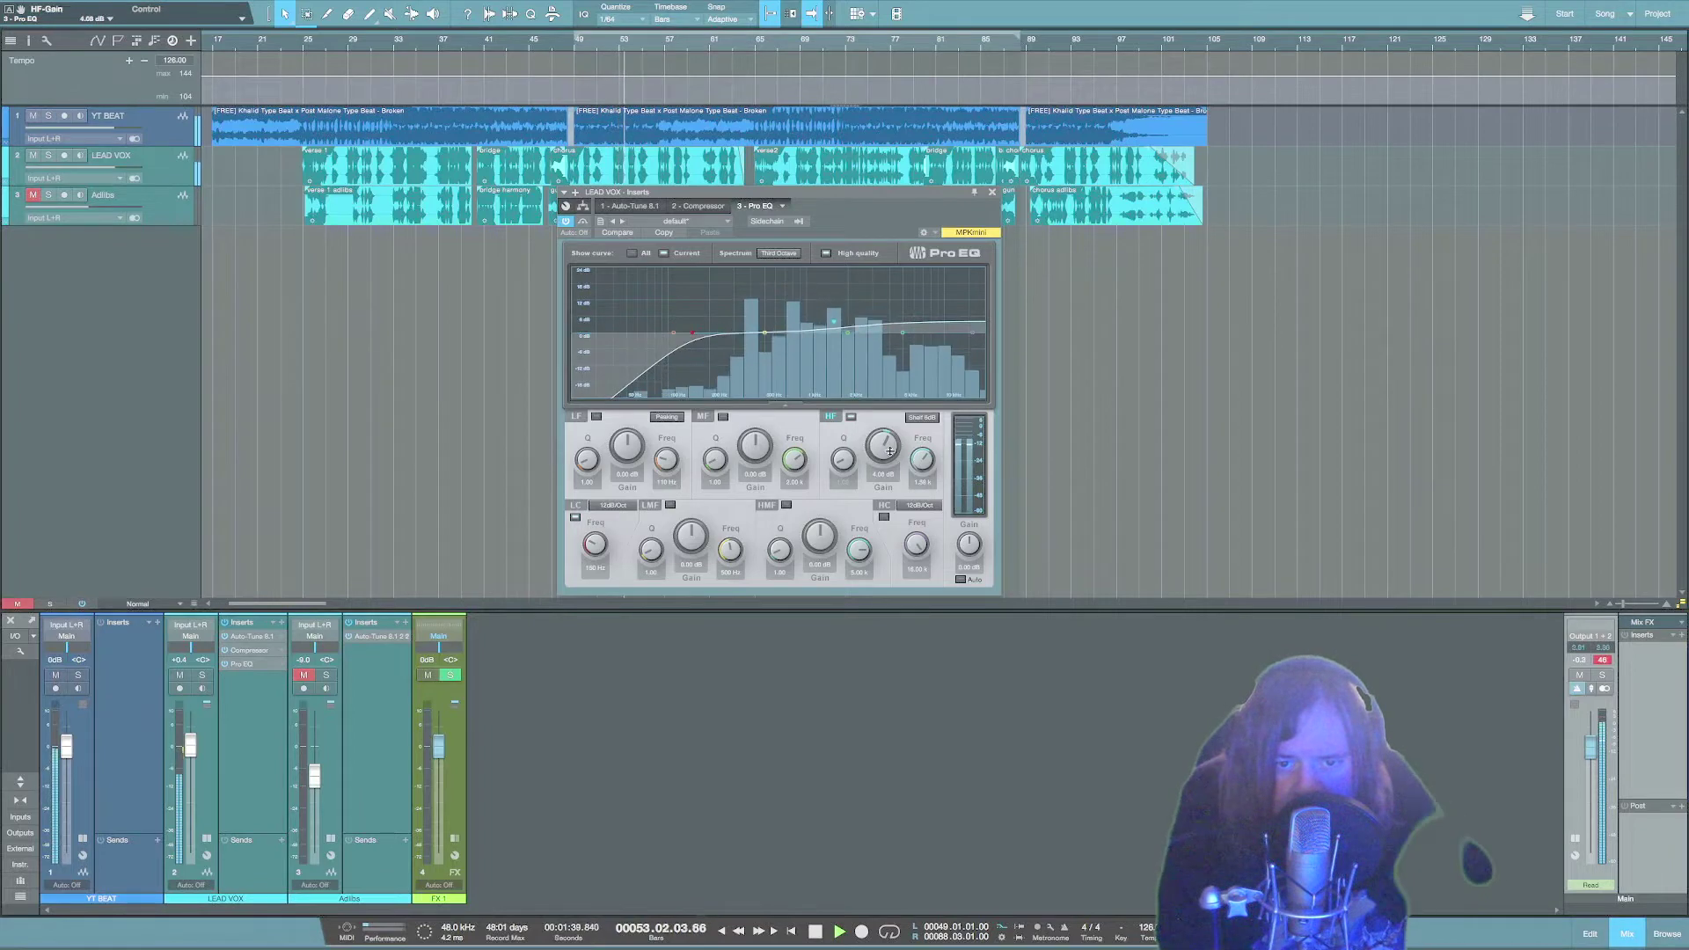
pyautogui.moveTo(890, 452); pyautogui.dragTo(892, 452)
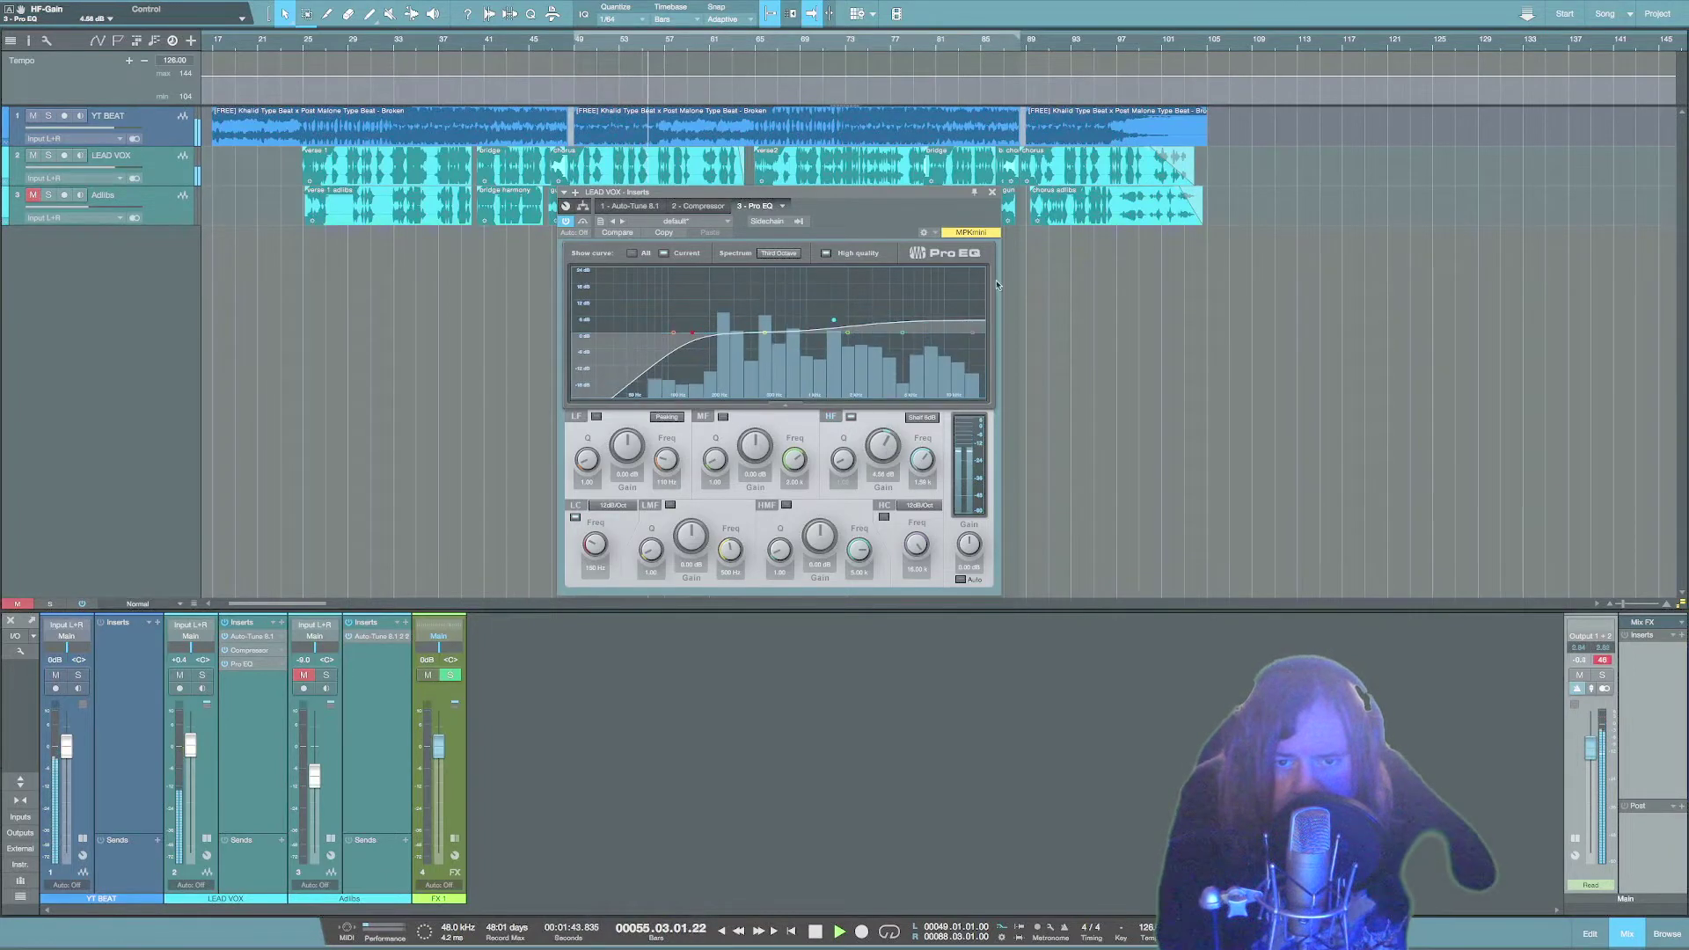
pyautogui.press('space')
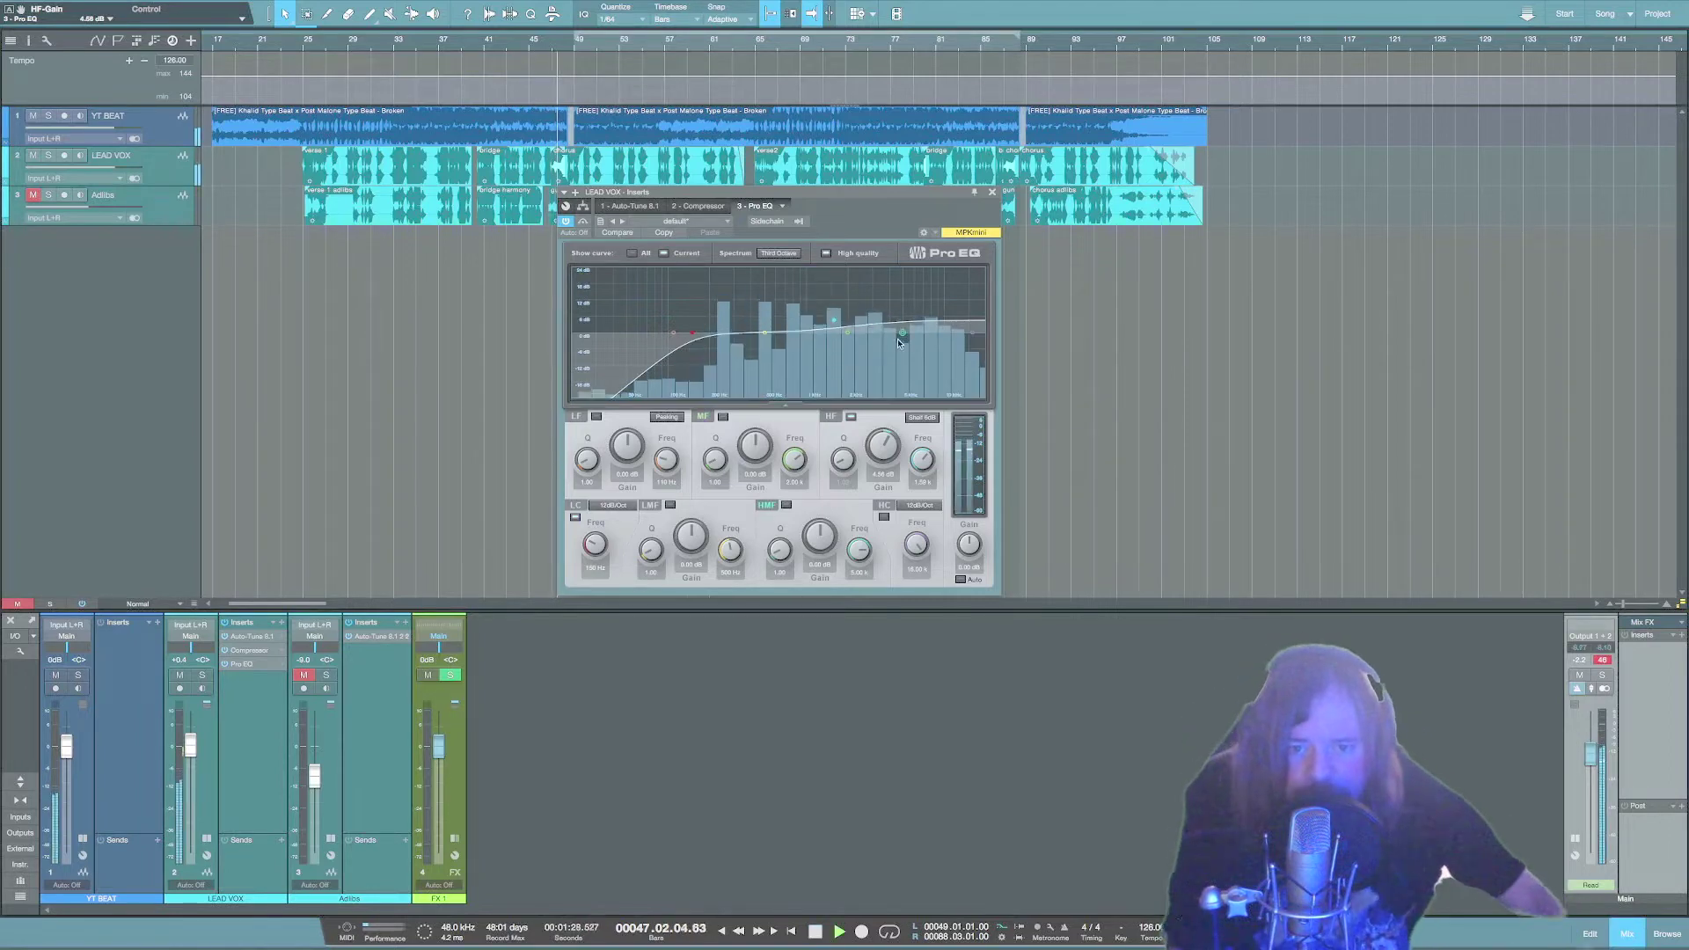
# Cut the Pro EQ's HMF band by about 4 dB and enable the MF band with a slight cut during playback.
pyautogui.moveTo(902, 337)
pyautogui.mouseDown()
pyautogui.moveTo(898, 280)
pyautogui.moveTo(900, 299)
pyautogui.moveTo(876, 304)
pyautogui.moveTo(867, 350)
pyautogui.moveTo(880, 344)
pyautogui.mouseUp()
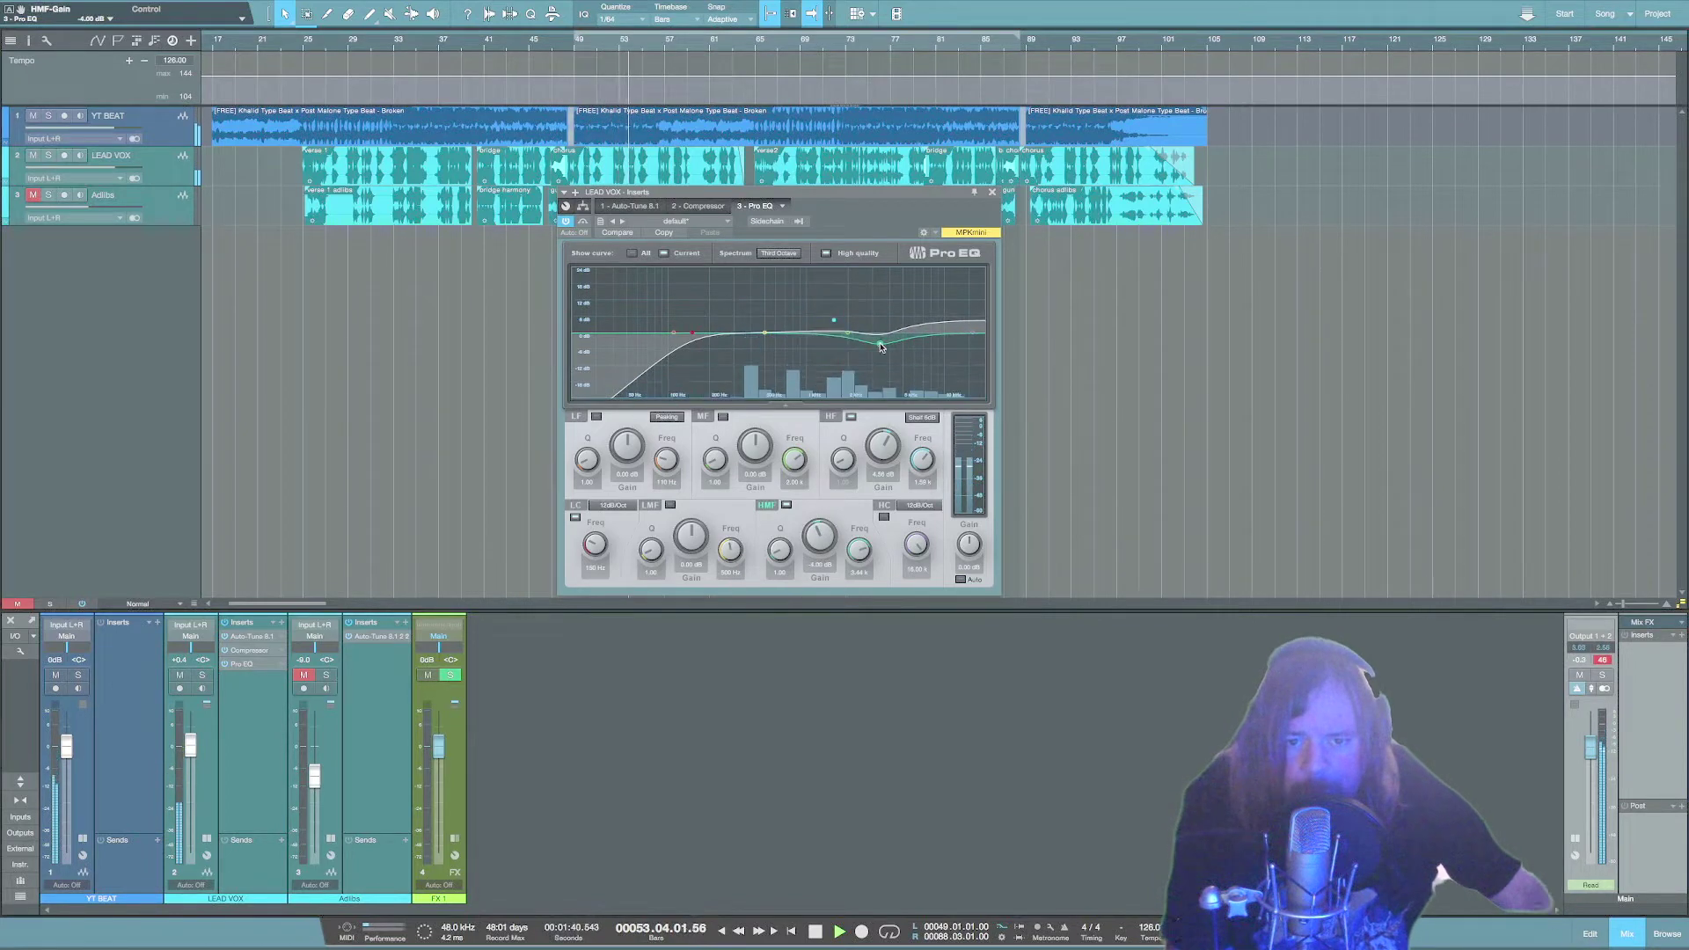
pyautogui.click(847, 335)
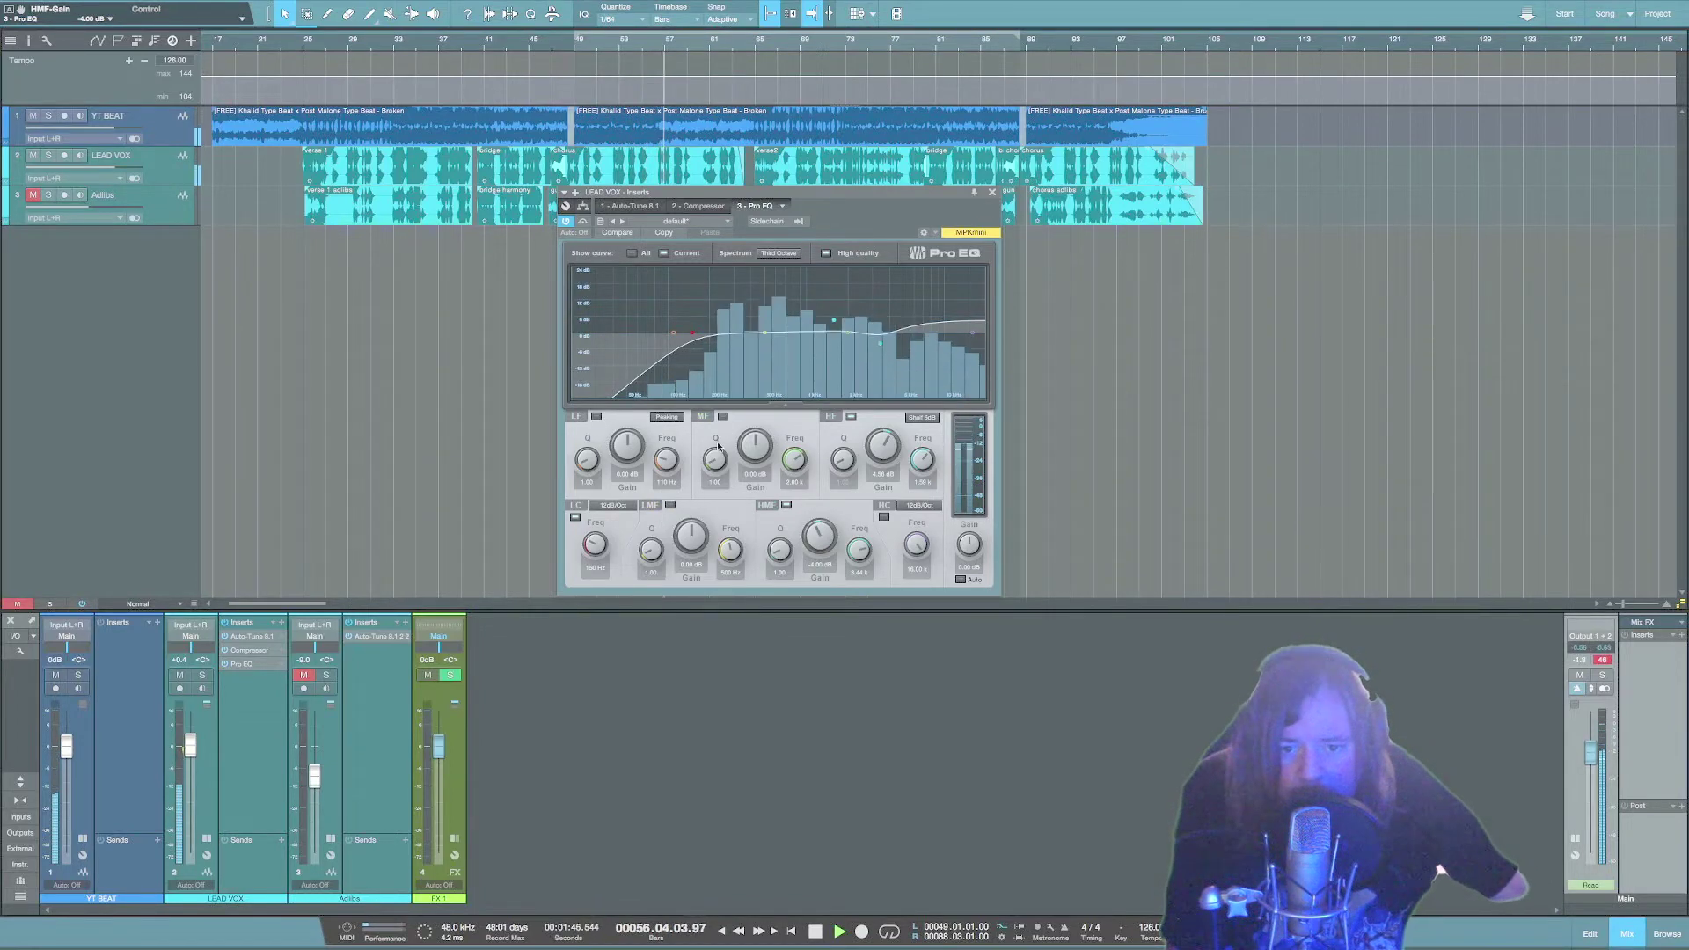
pyautogui.moveTo(848, 332)
pyautogui.mouseDown()
pyautogui.moveTo(874, 301)
pyautogui.moveTo(854, 338)
pyautogui.mouseUp()
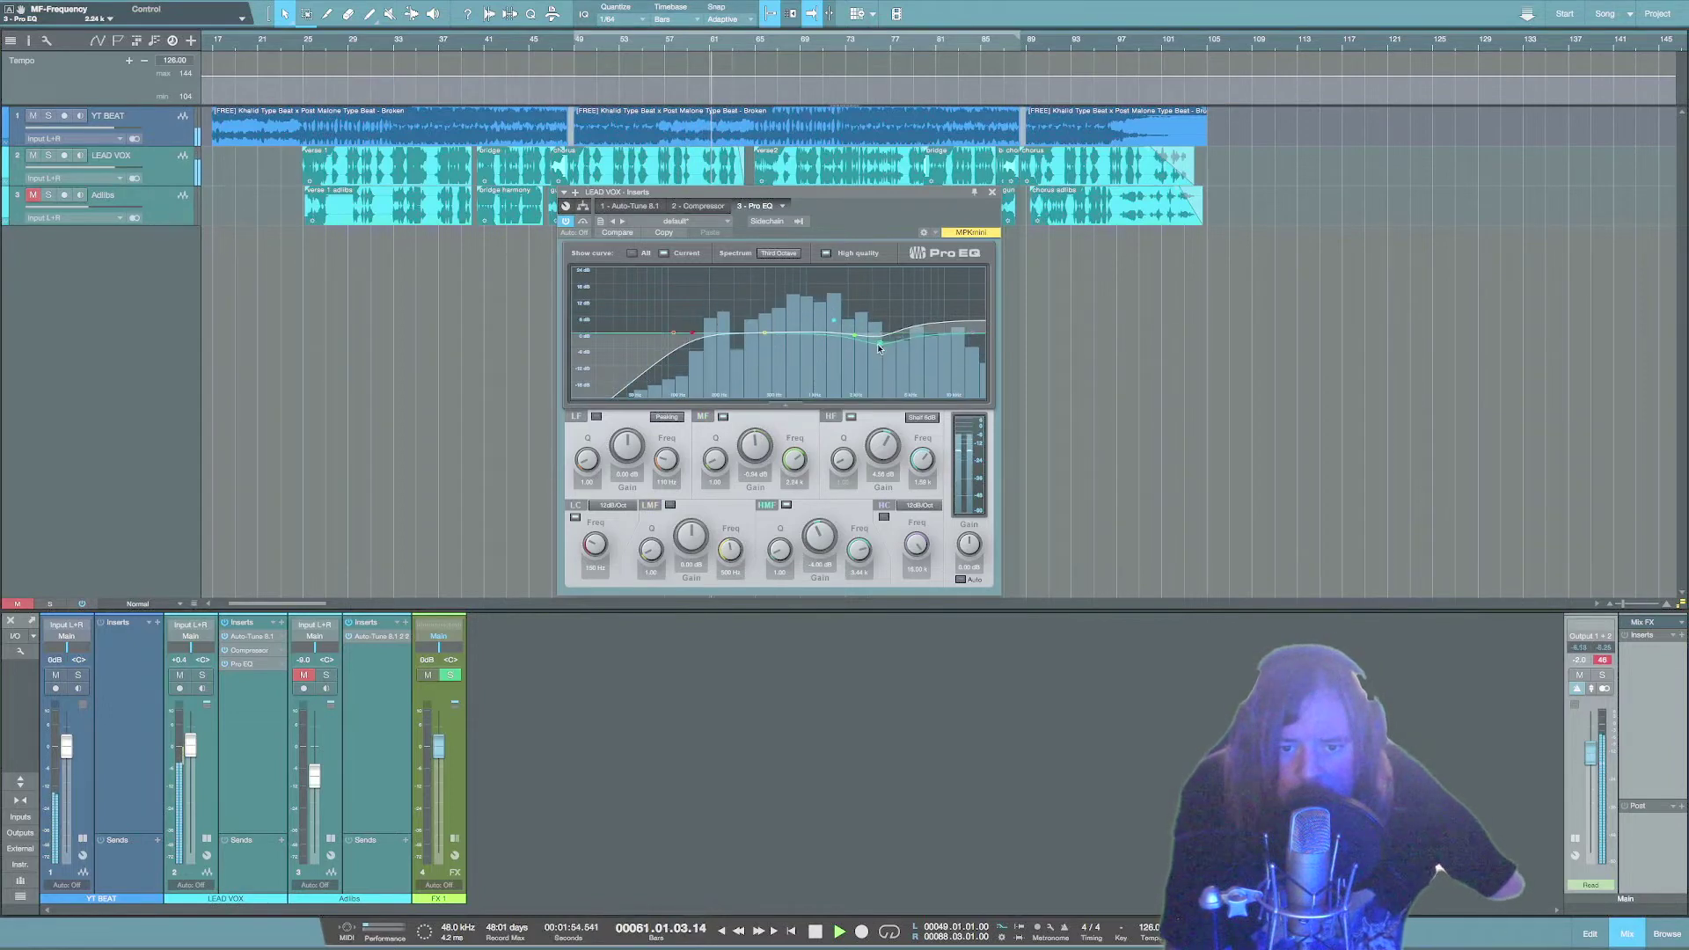
# Shift the HMF cut to about 2.7 kHz and audition a stronger HF boost of about 11.3 dB before reducing it again.
pyautogui.moveTo(878, 345); pyautogui.dragTo(877, 304)
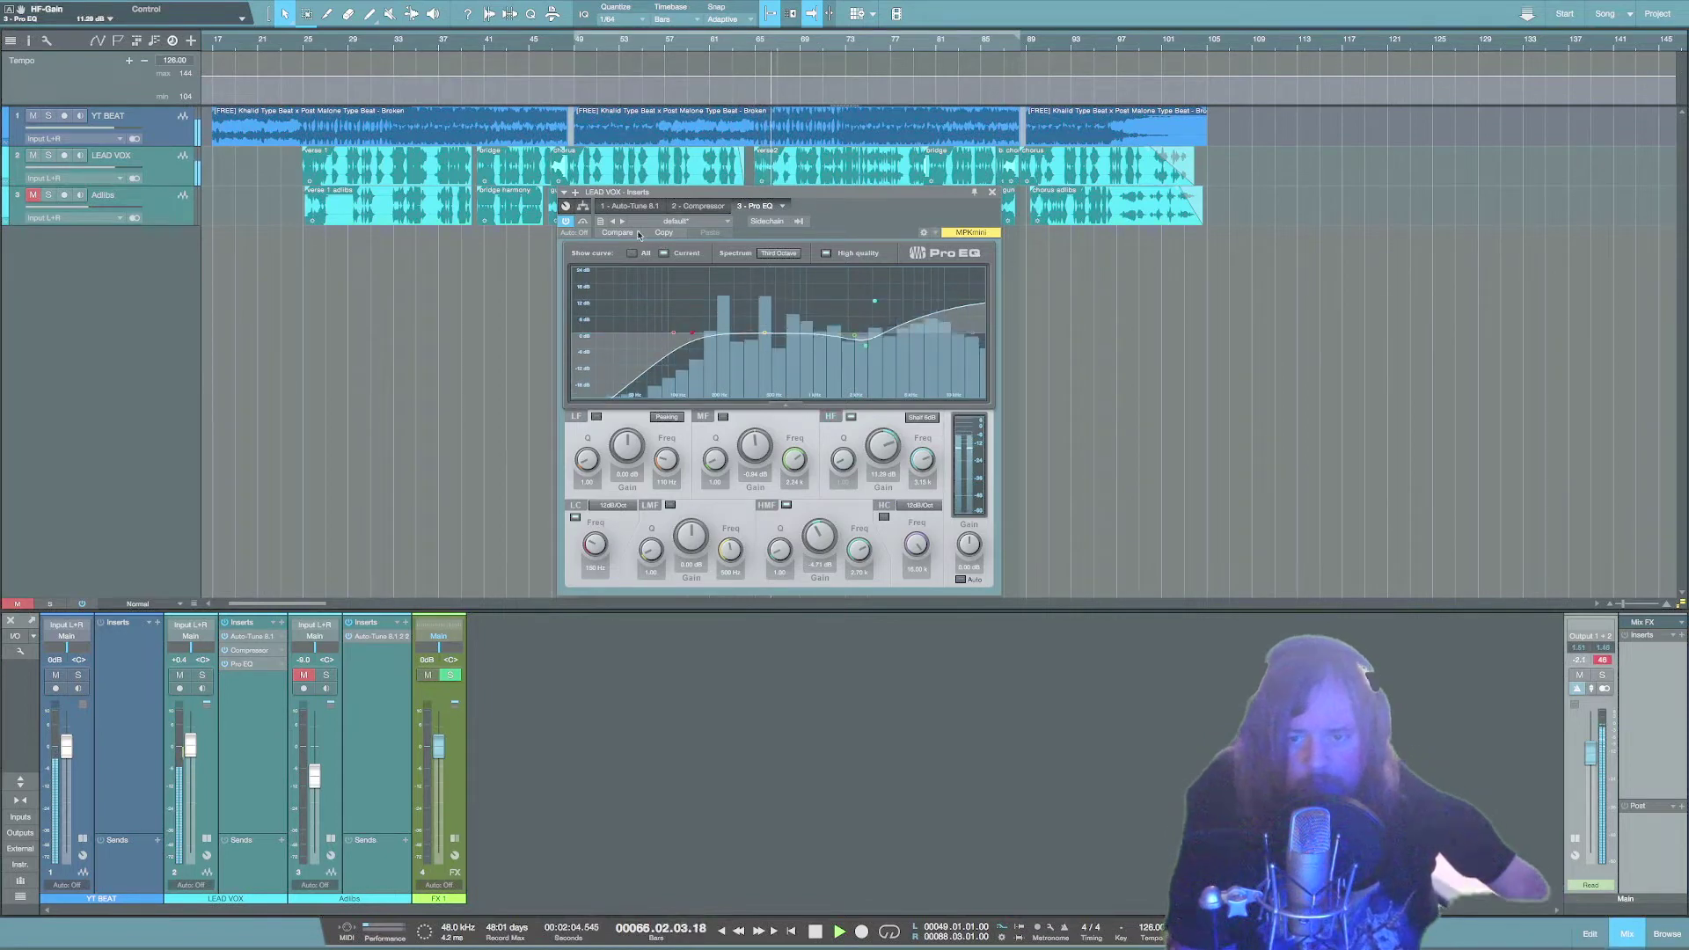
pyautogui.moveTo(875, 301); pyautogui.dragTo(820, 329)
pyautogui.press('space')
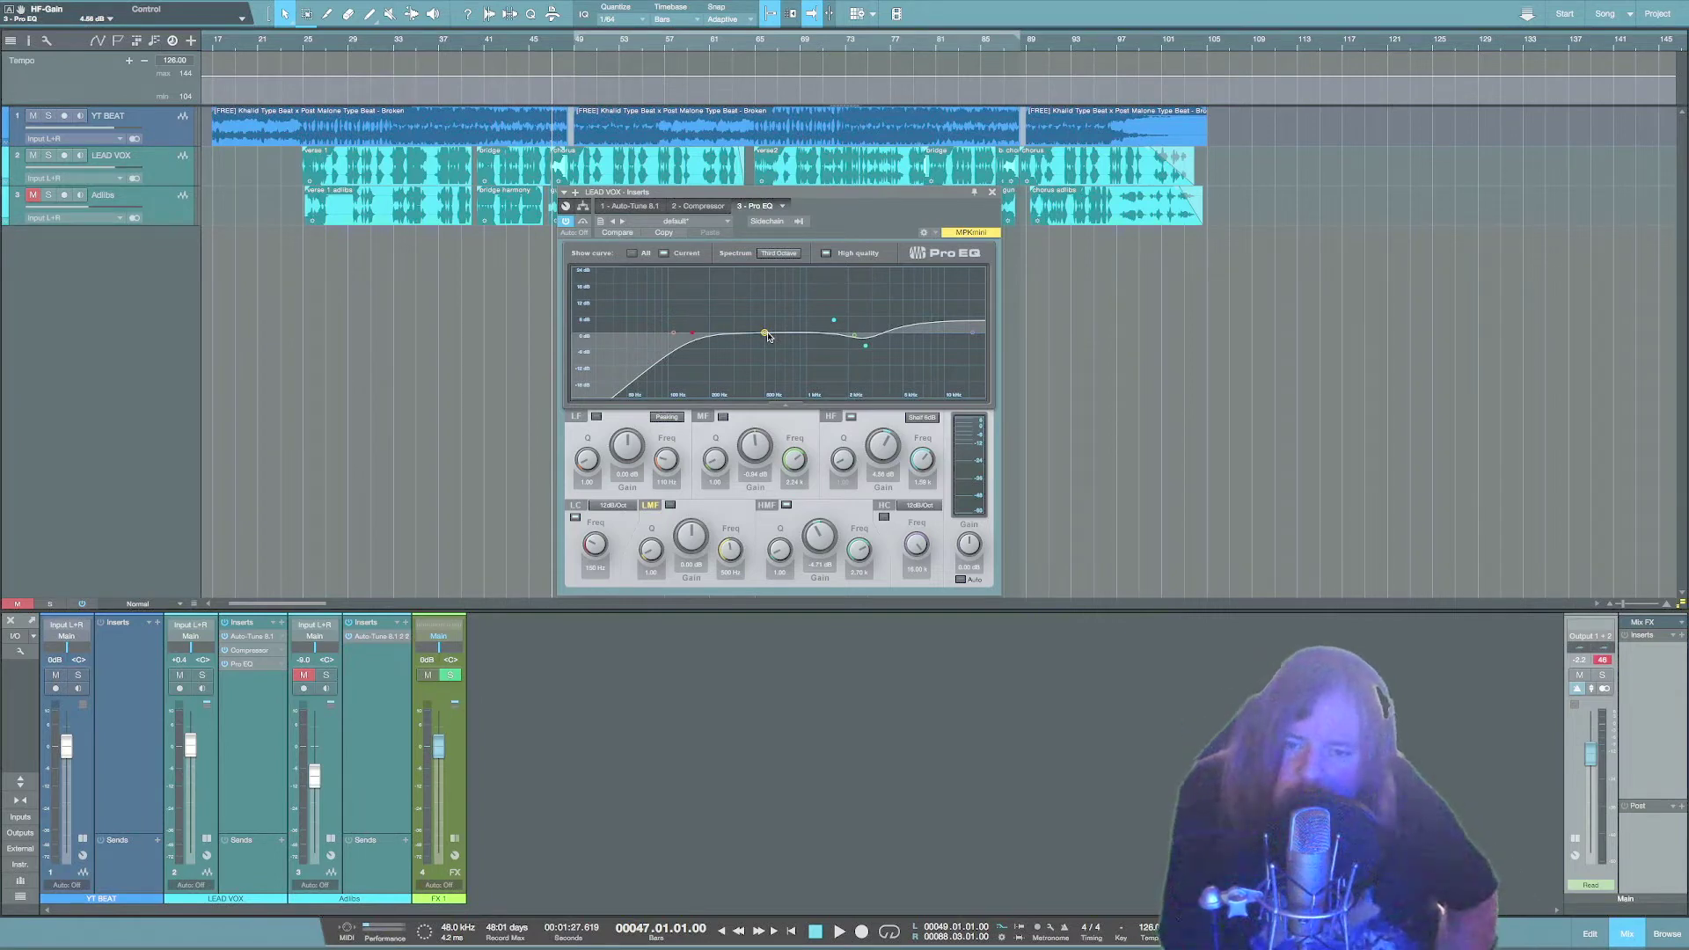
# Cut the Pro EQ's LMF band by about 3.1 dB, check it in playback and close the plug-in window.
pyautogui.moveTo(765, 333)
pyautogui.mouseDown()
pyautogui.moveTo(775, 304)
pyautogui.moveTo(691, 297)
pyautogui.moveTo(765, 297)
pyautogui.moveTo(738, 347)
pyautogui.moveTo(814, 318)
pyautogui.moveTo(769, 308)
pyautogui.moveTo(755, 341)
pyautogui.mouseUp()
pyautogui.press('space')
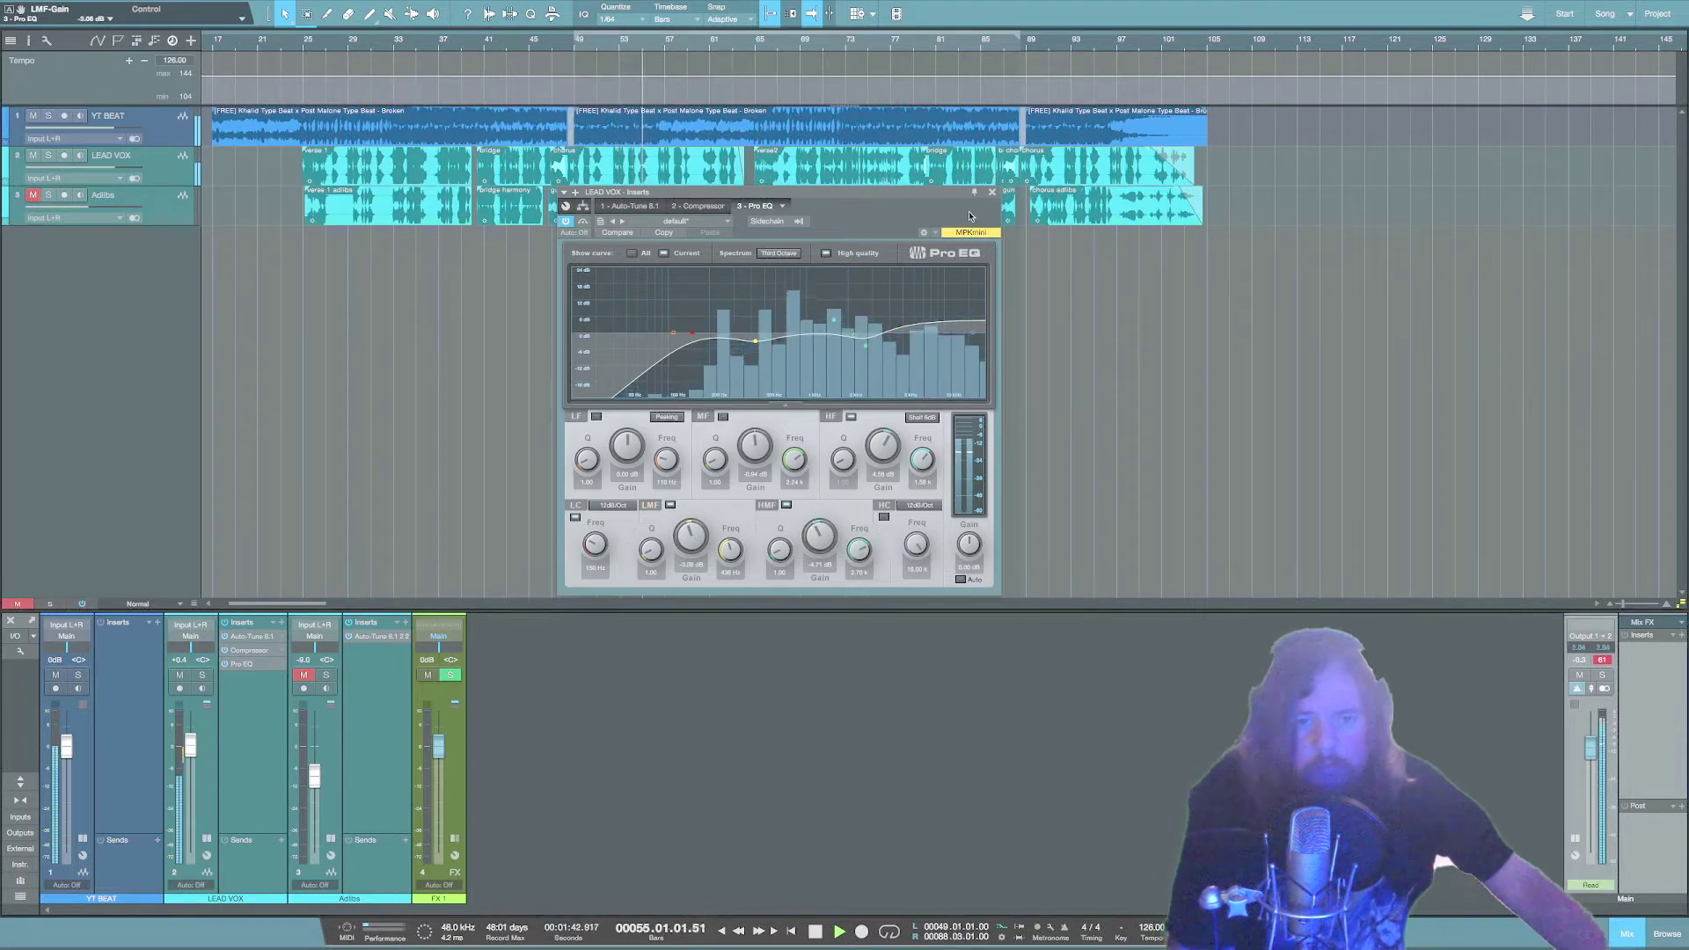
pyautogui.click(990, 194)
pyautogui.press('space')
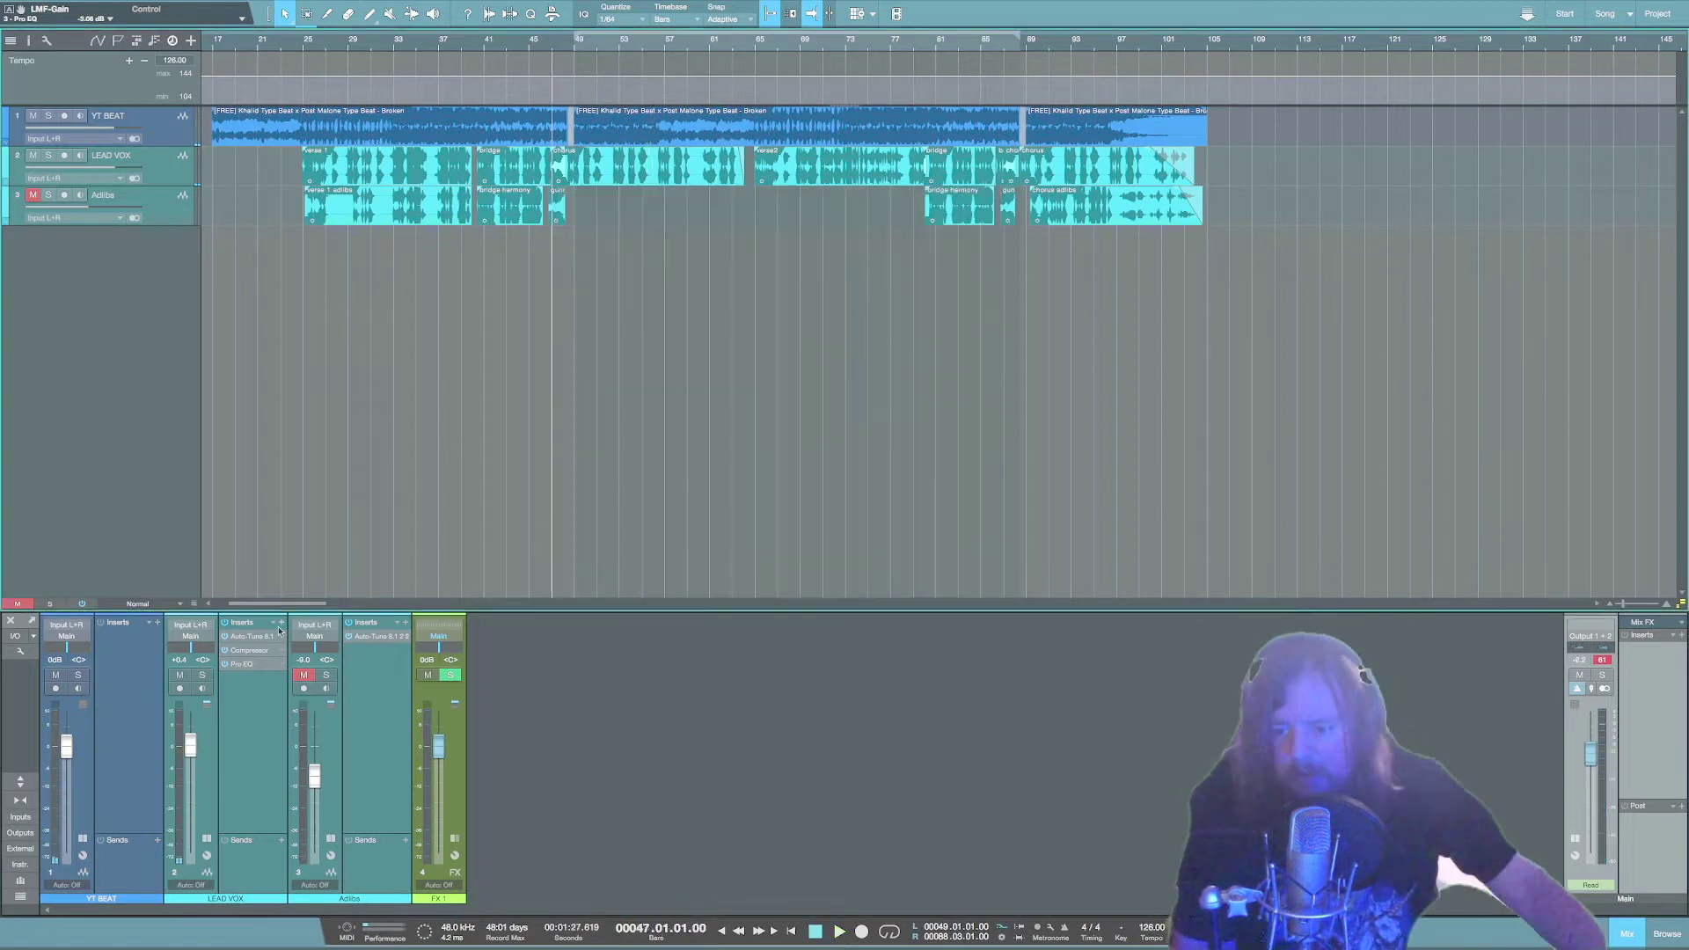
# Insert Analog Delay on the LEAD VOX channel after the Pro EQ.
pyautogui.click(282, 622)
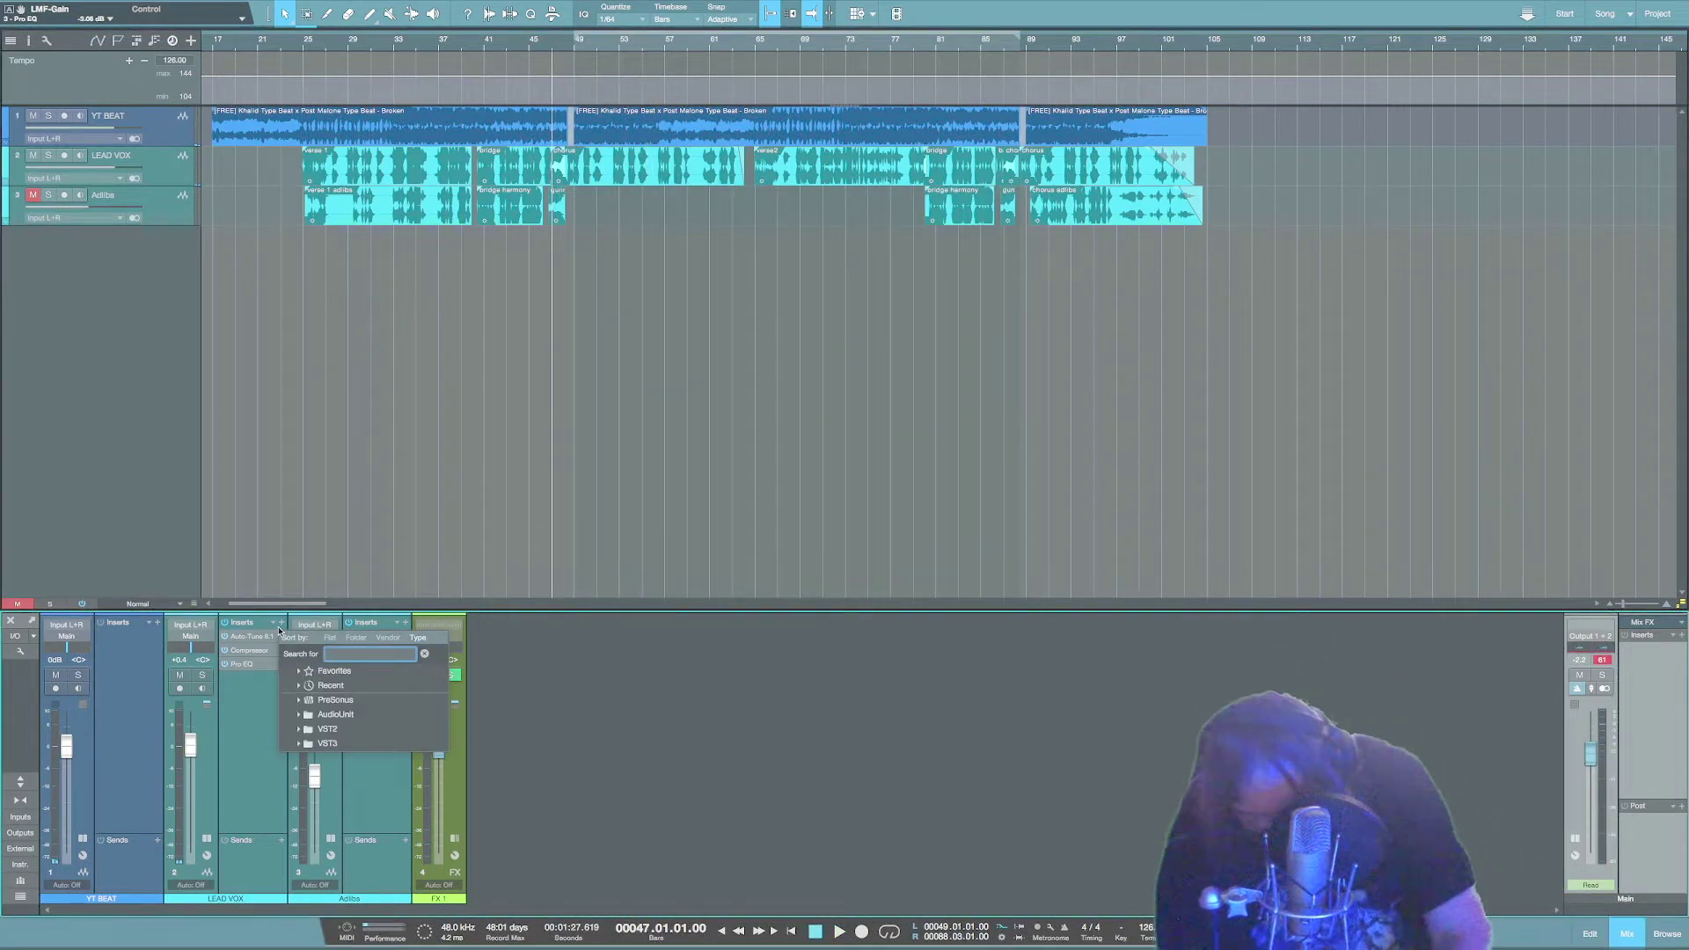
pyautogui.write('analog')
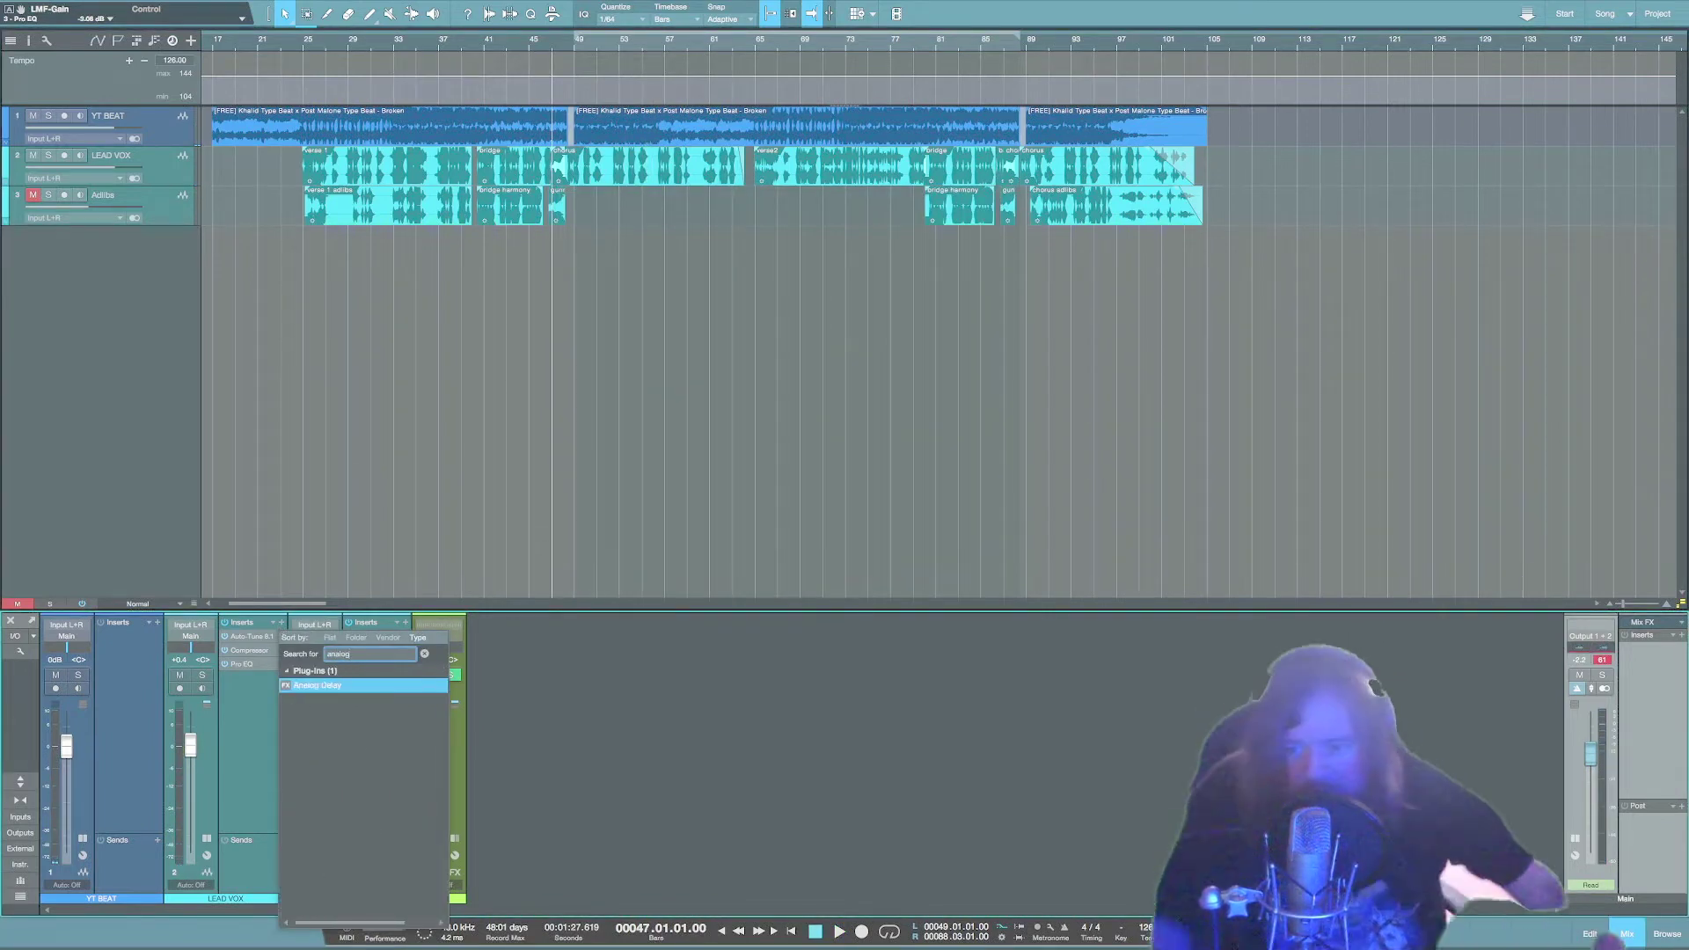
pyautogui.doubleClick(428, 686)
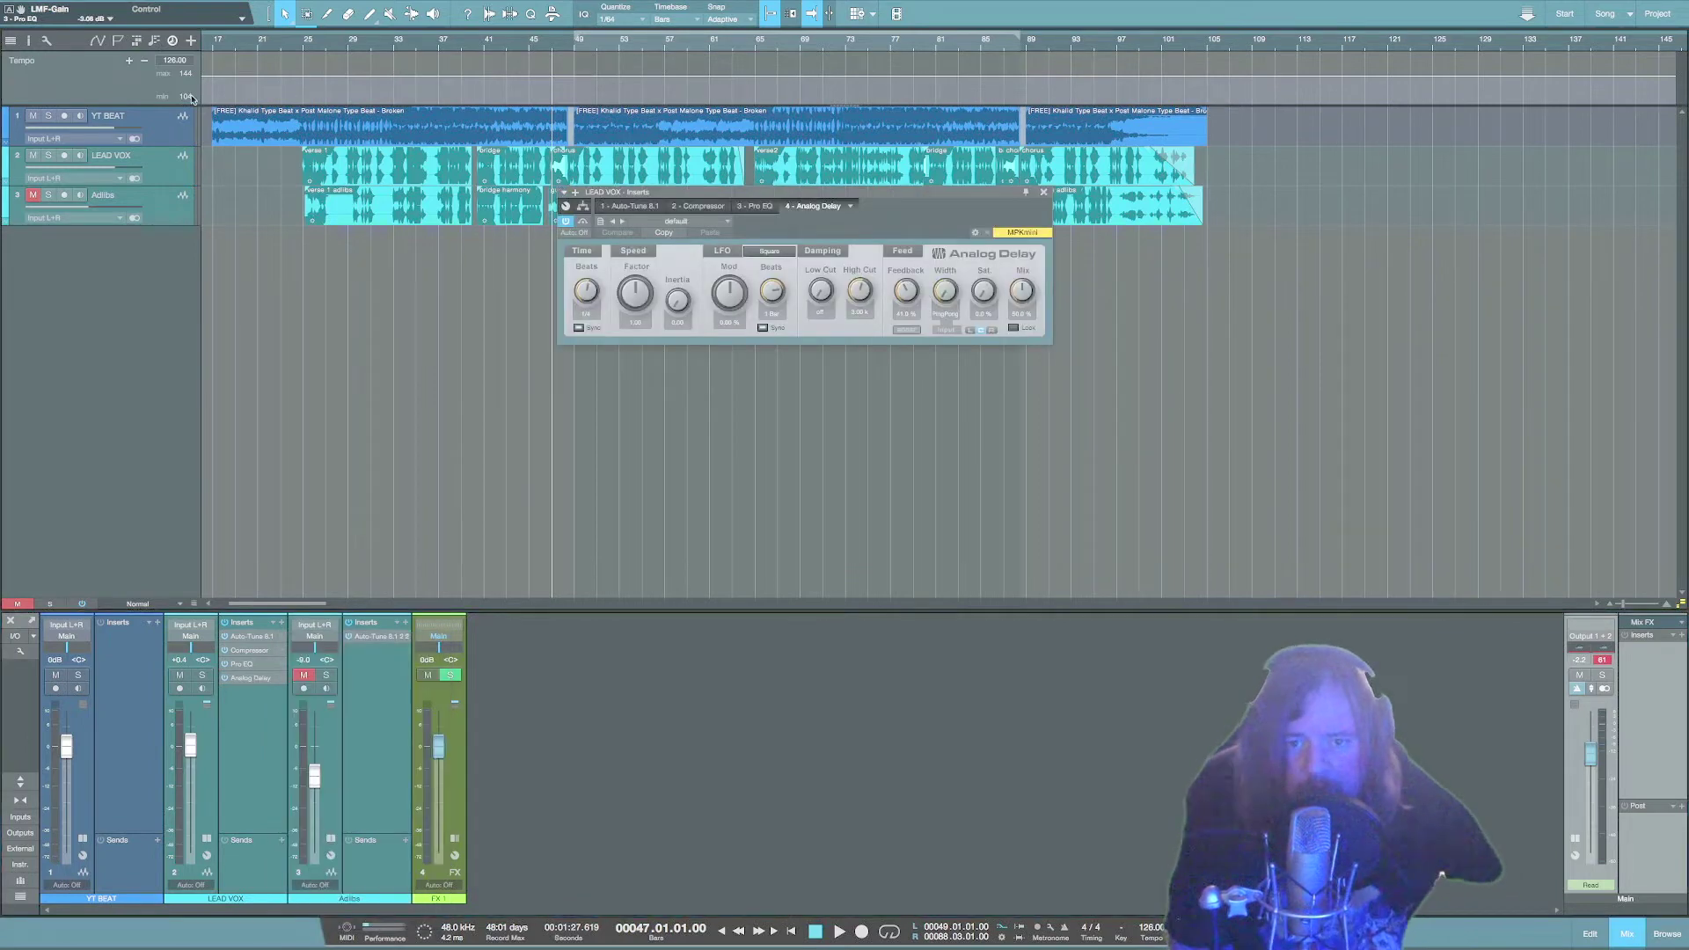
# Set the Analog Delay's mix to about 14.6 % and raise its low cut while playing from bar 29, then close it.
pyautogui.click(349, 39)
pyautogui.moveTo(1029, 294); pyautogui.dragTo(1022, 334)
pyautogui.press('space')
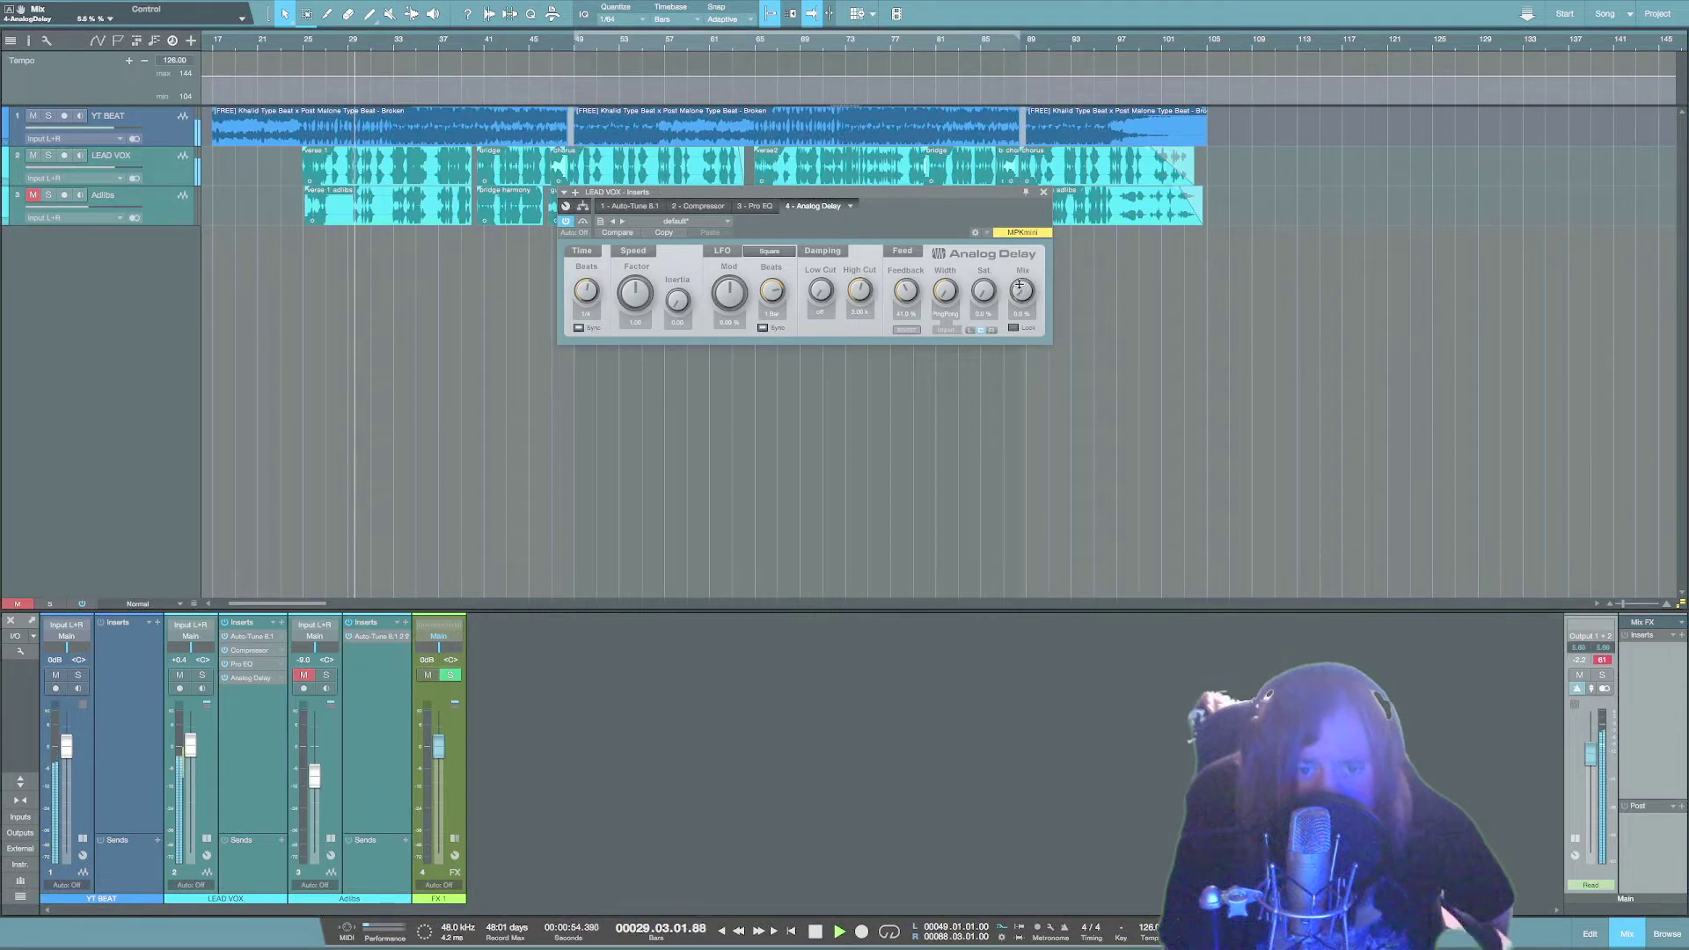
pyautogui.moveTo(1020, 285); pyautogui.dragTo(1017, 275)
pyautogui.moveTo(818, 297); pyautogui.dragTo(859, 298)
pyautogui.press('space')
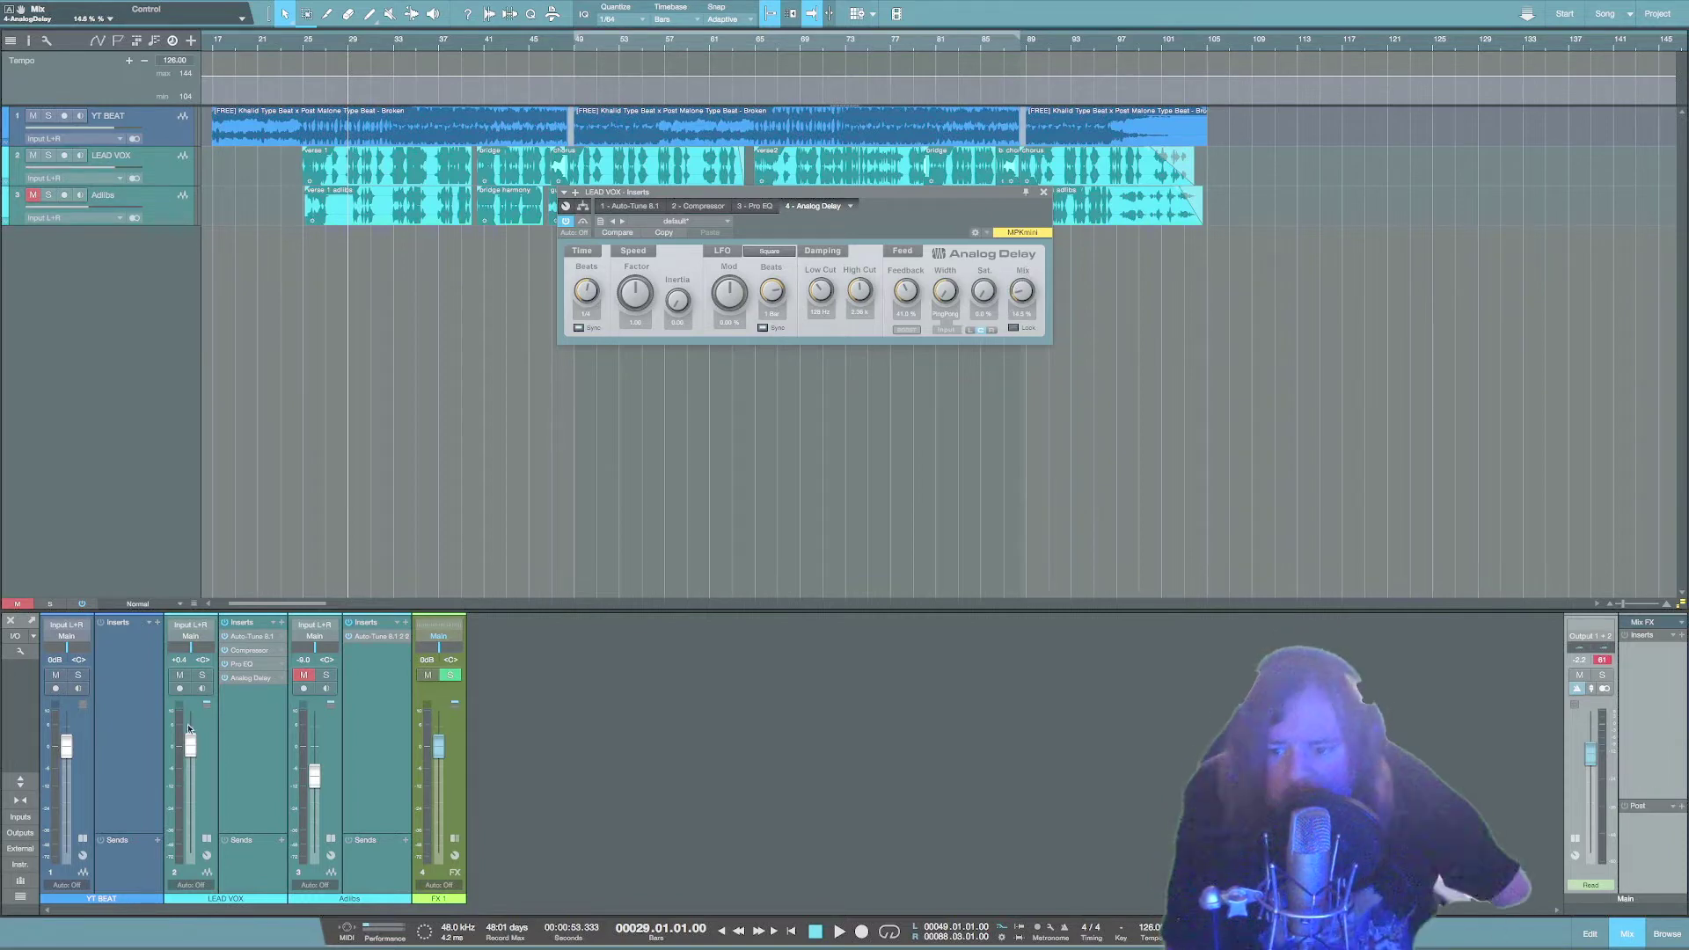
pyautogui.click(750, 682)
pyautogui.click(1042, 192)
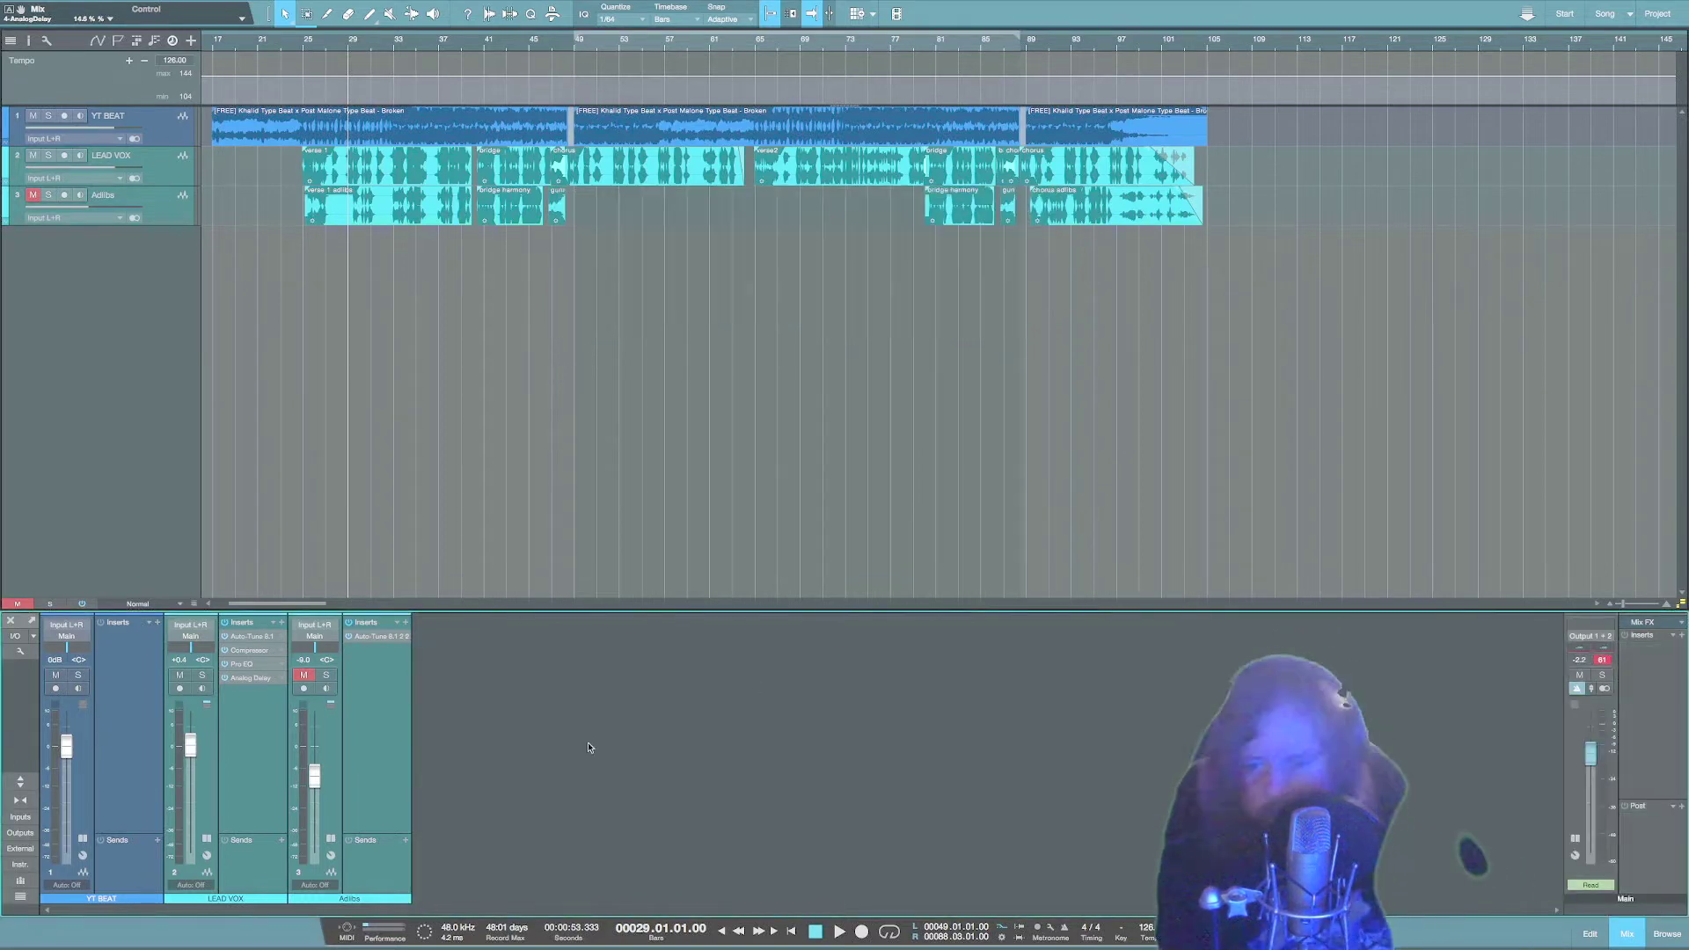
# Add a new FX channel to the mixer and colour it green.
pyautogui.click(616, 747)
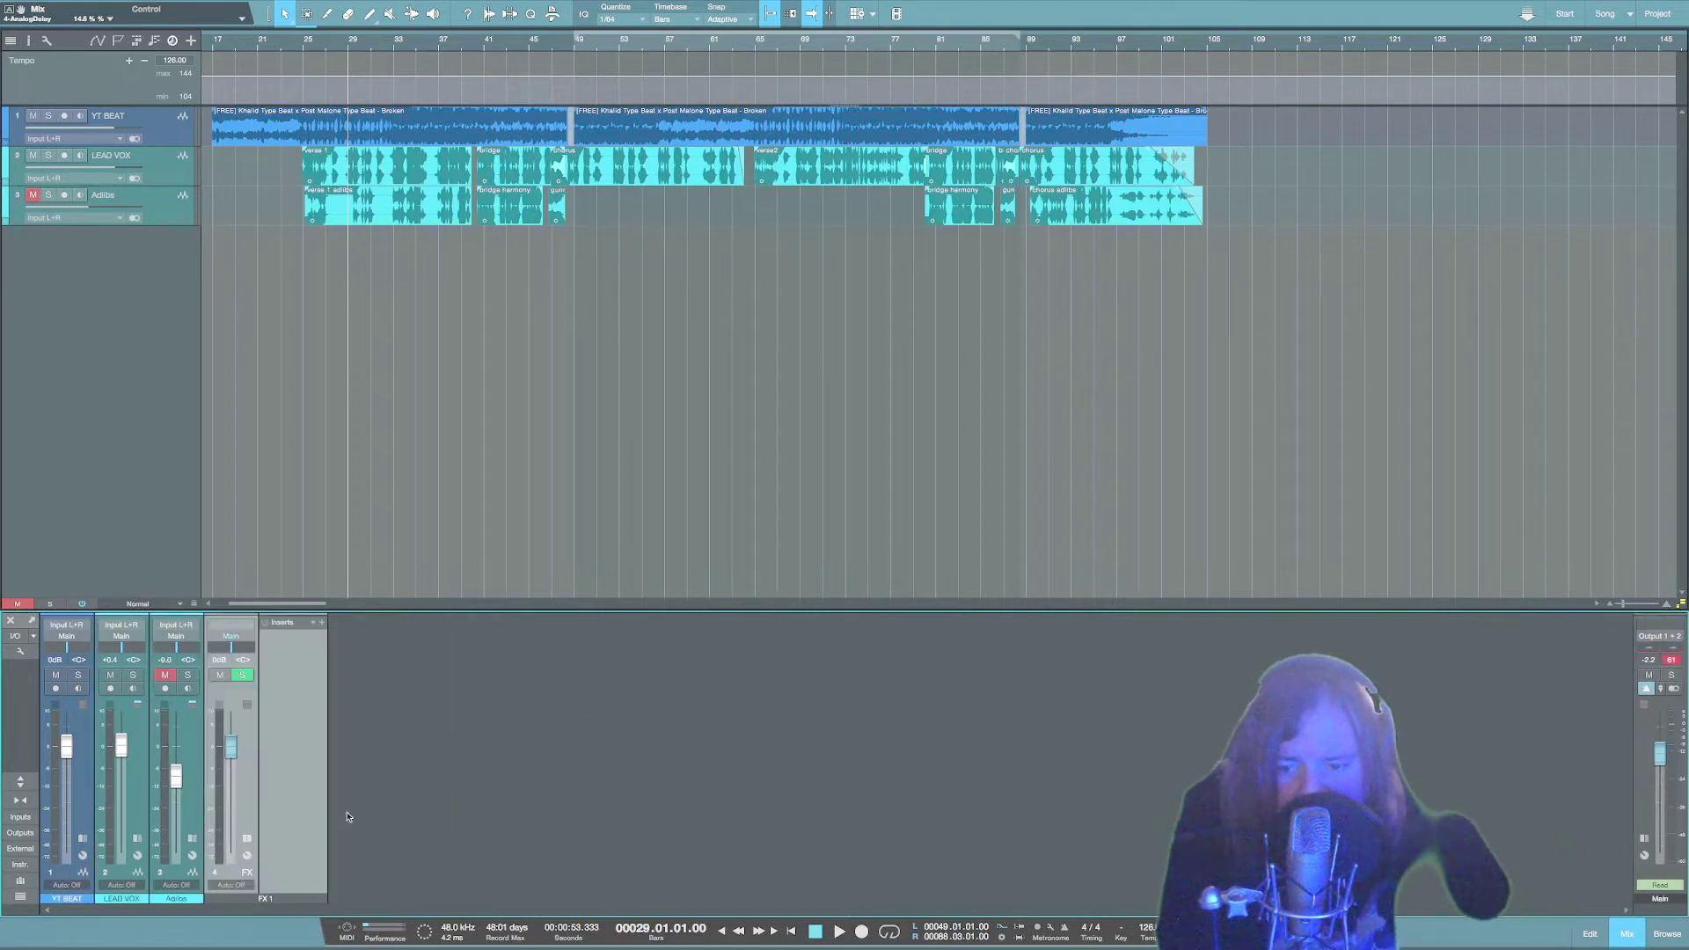
pyautogui.click(291, 900)
pyautogui.click(474, 801)
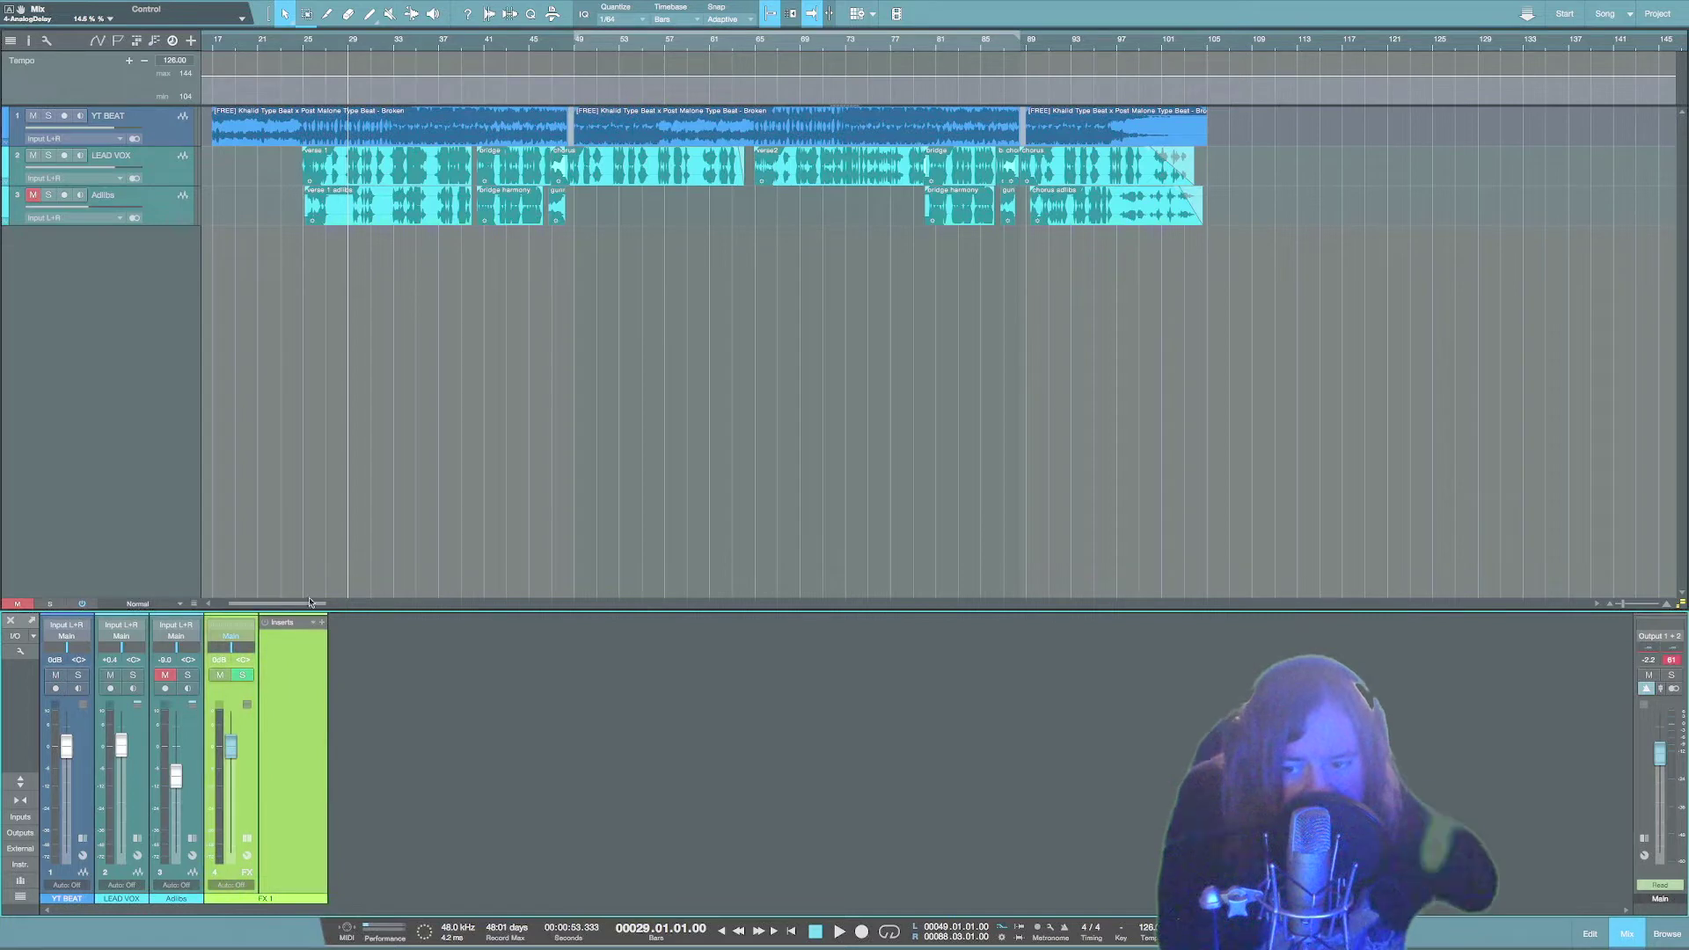
# Insert Pedalboard on the FX 1 channel with the Reverb pedal in its first slot and raise the reverb's size.
pyautogui.click(320, 624)
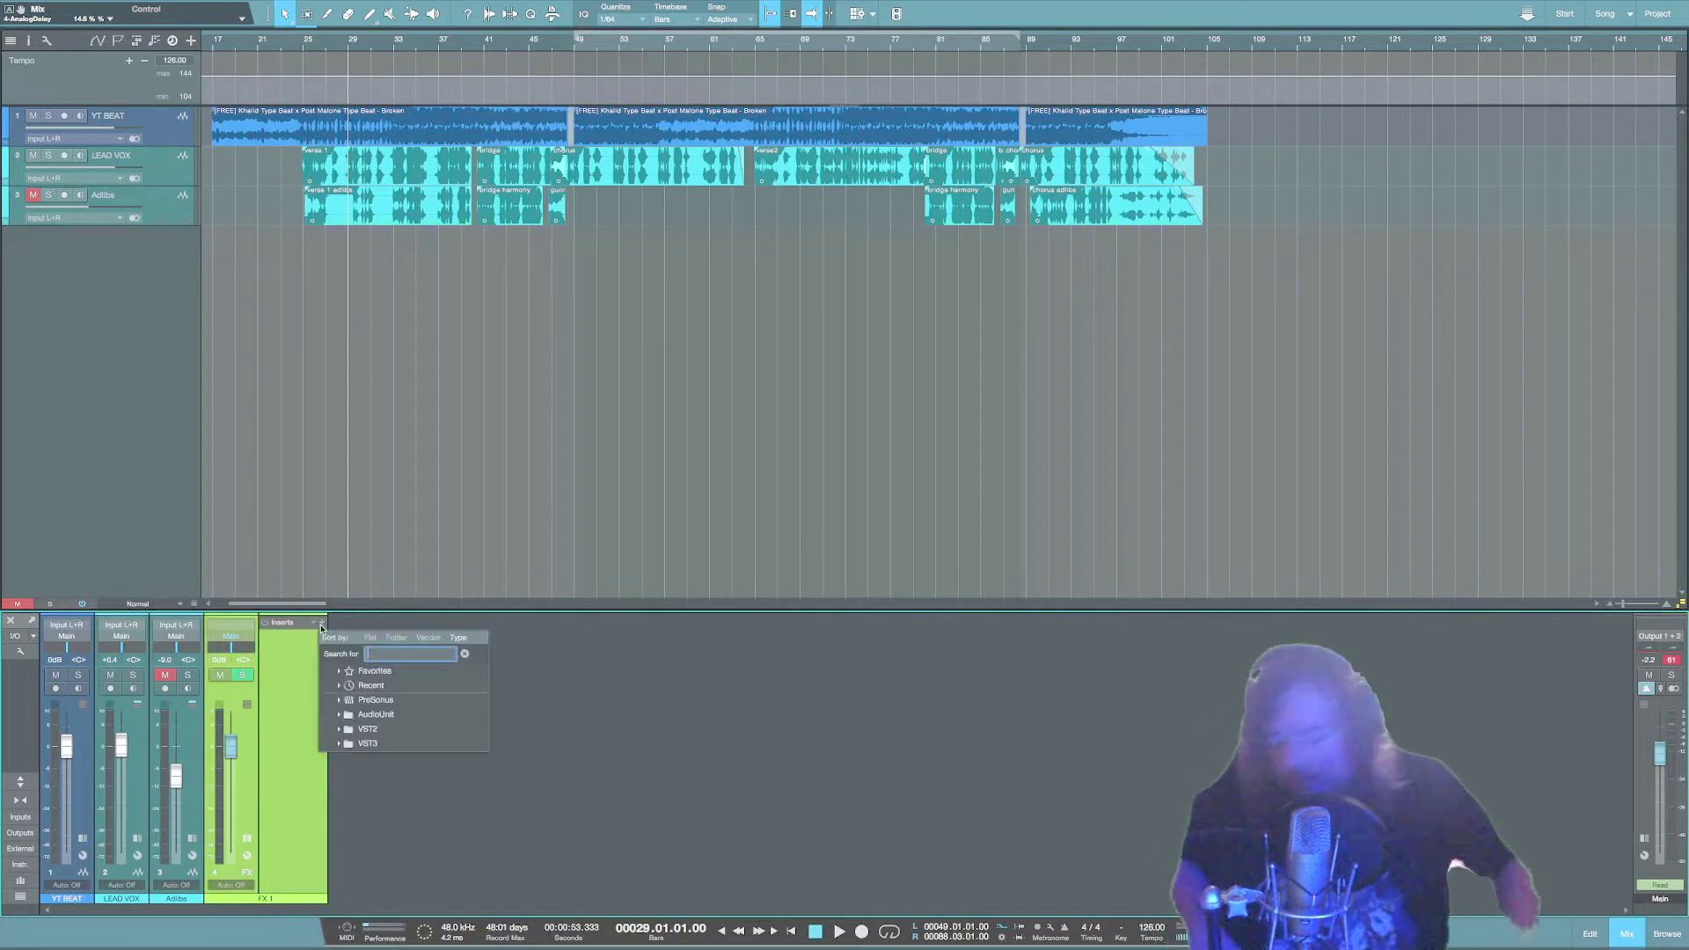
pyautogui.click(338, 699)
pyautogui.doubleClick(387, 818)
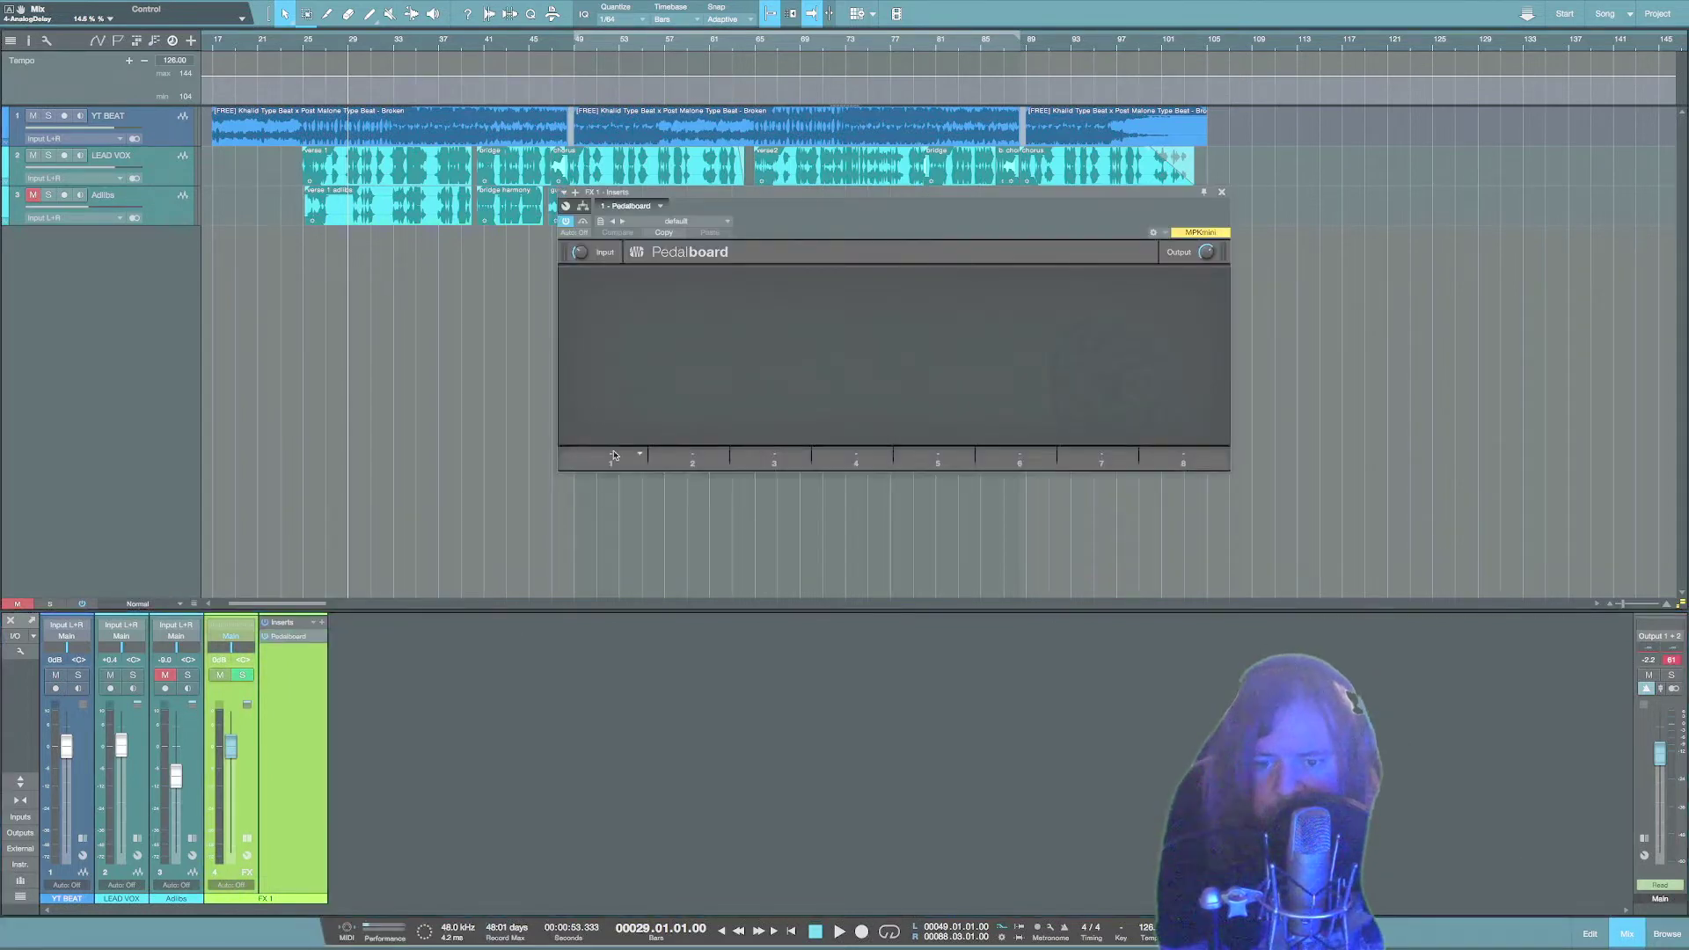
pyautogui.click(640, 456)
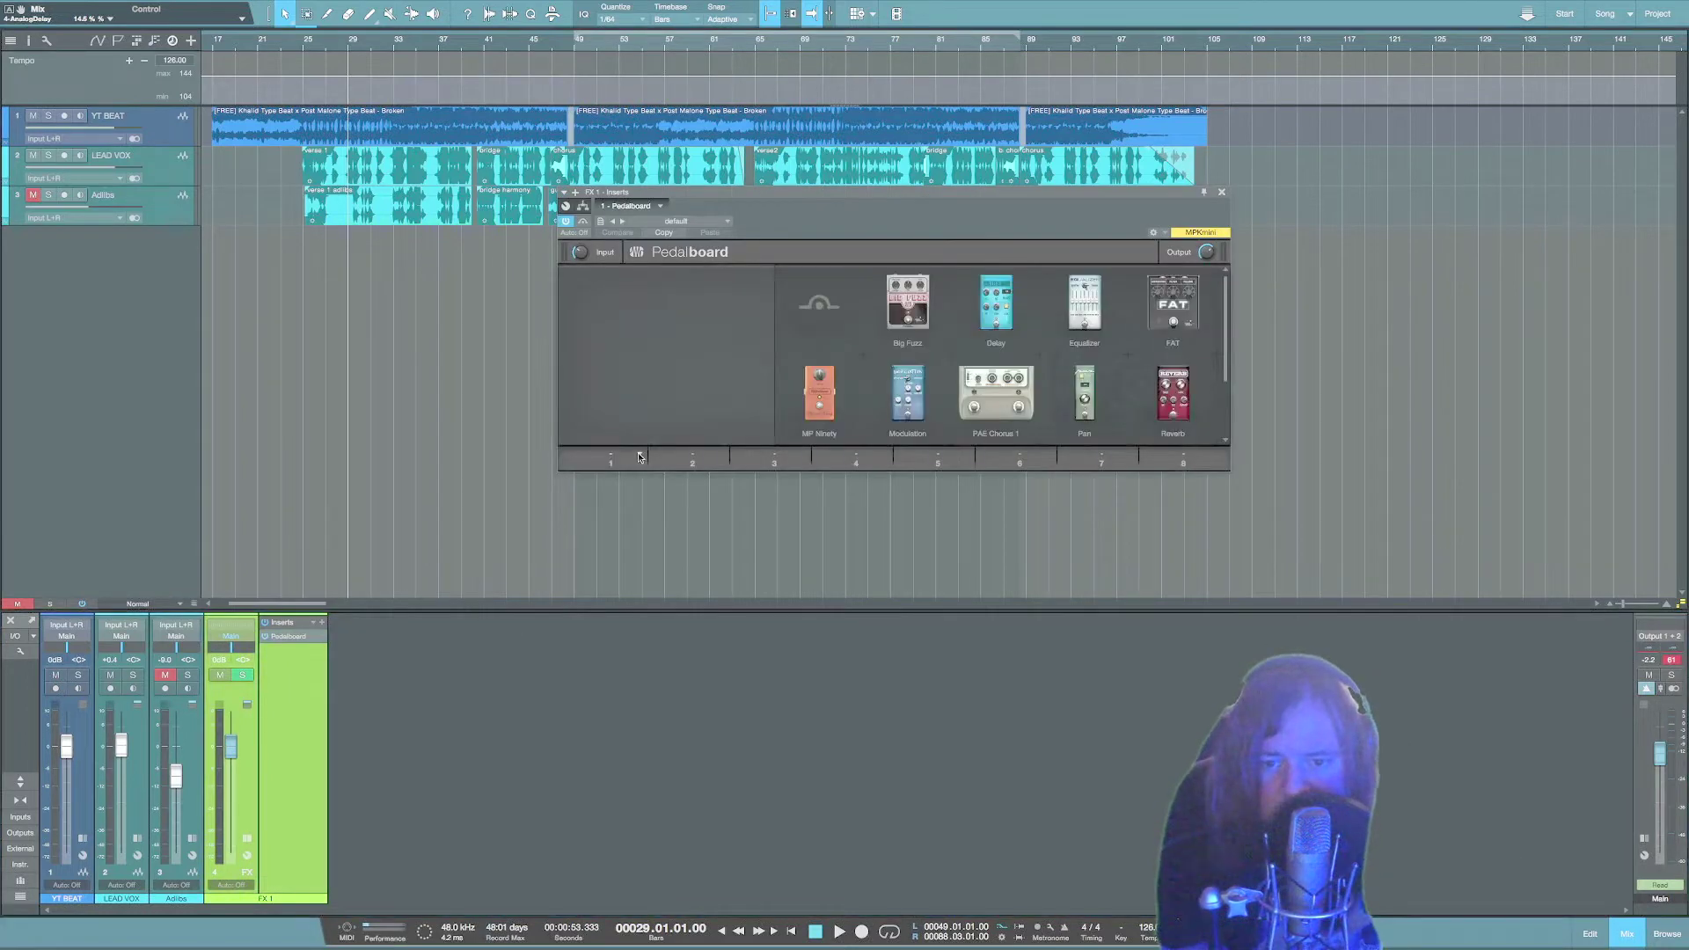
pyautogui.click(1179, 396)
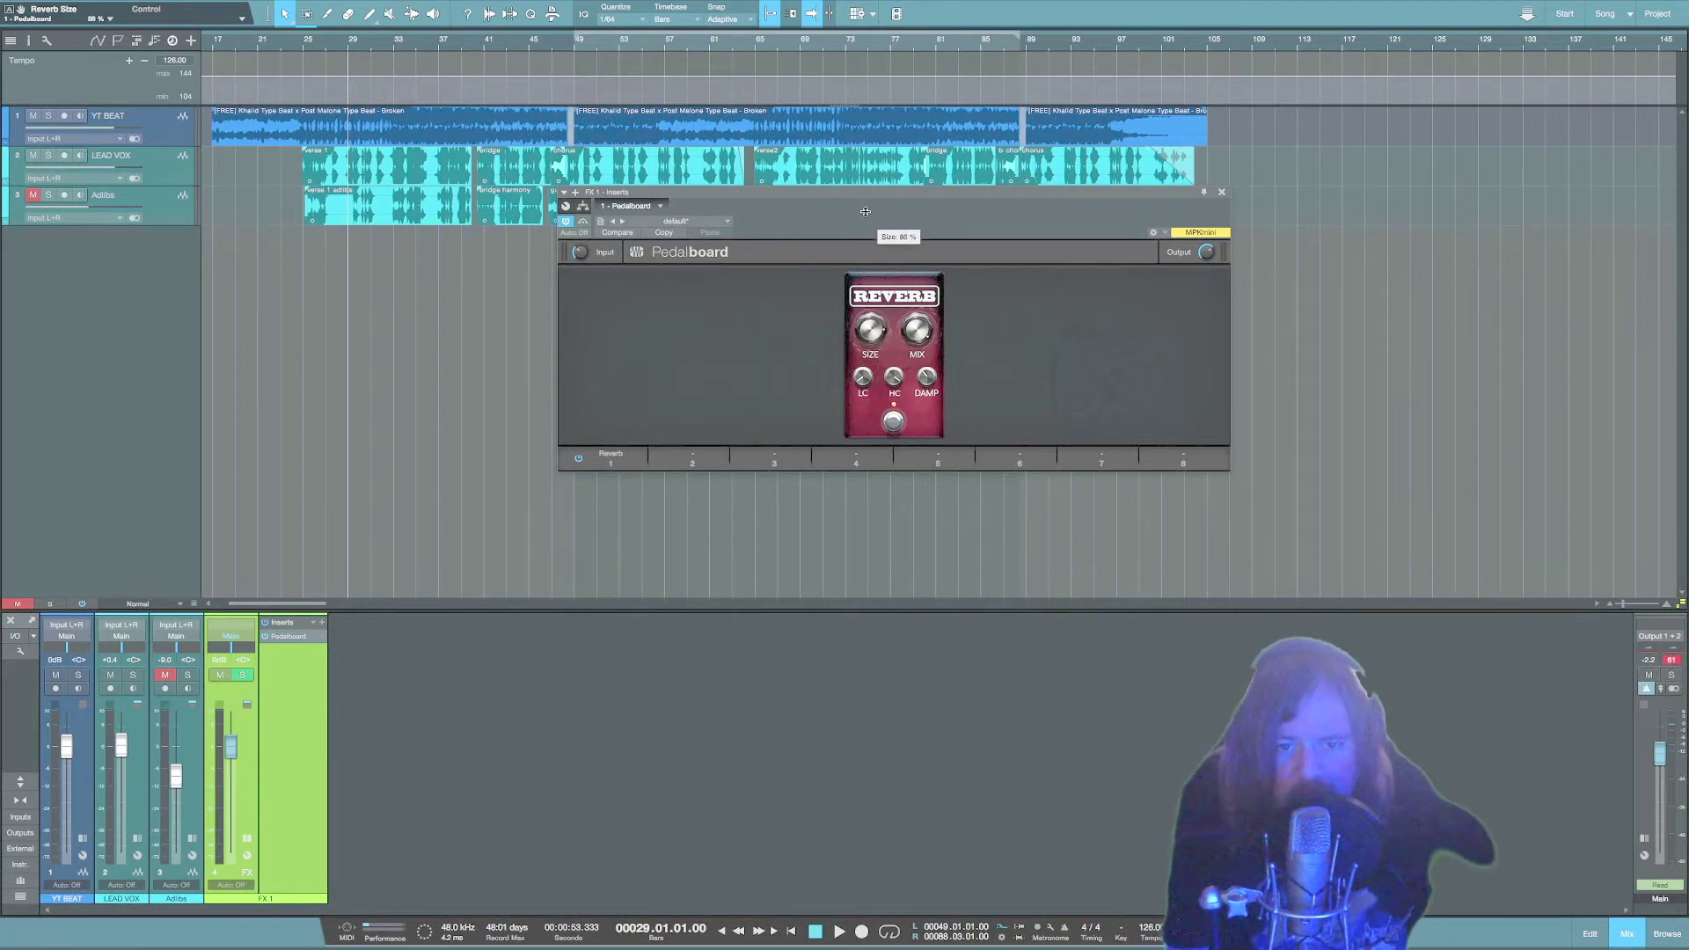
pyautogui.moveTo(866, 211); pyautogui.dragTo(1016, 213)
# Add a send to FX 1 on the LEAD VOX channel and lower its level to about -18.4 dB during playback.
pyautogui.click(139, 840)
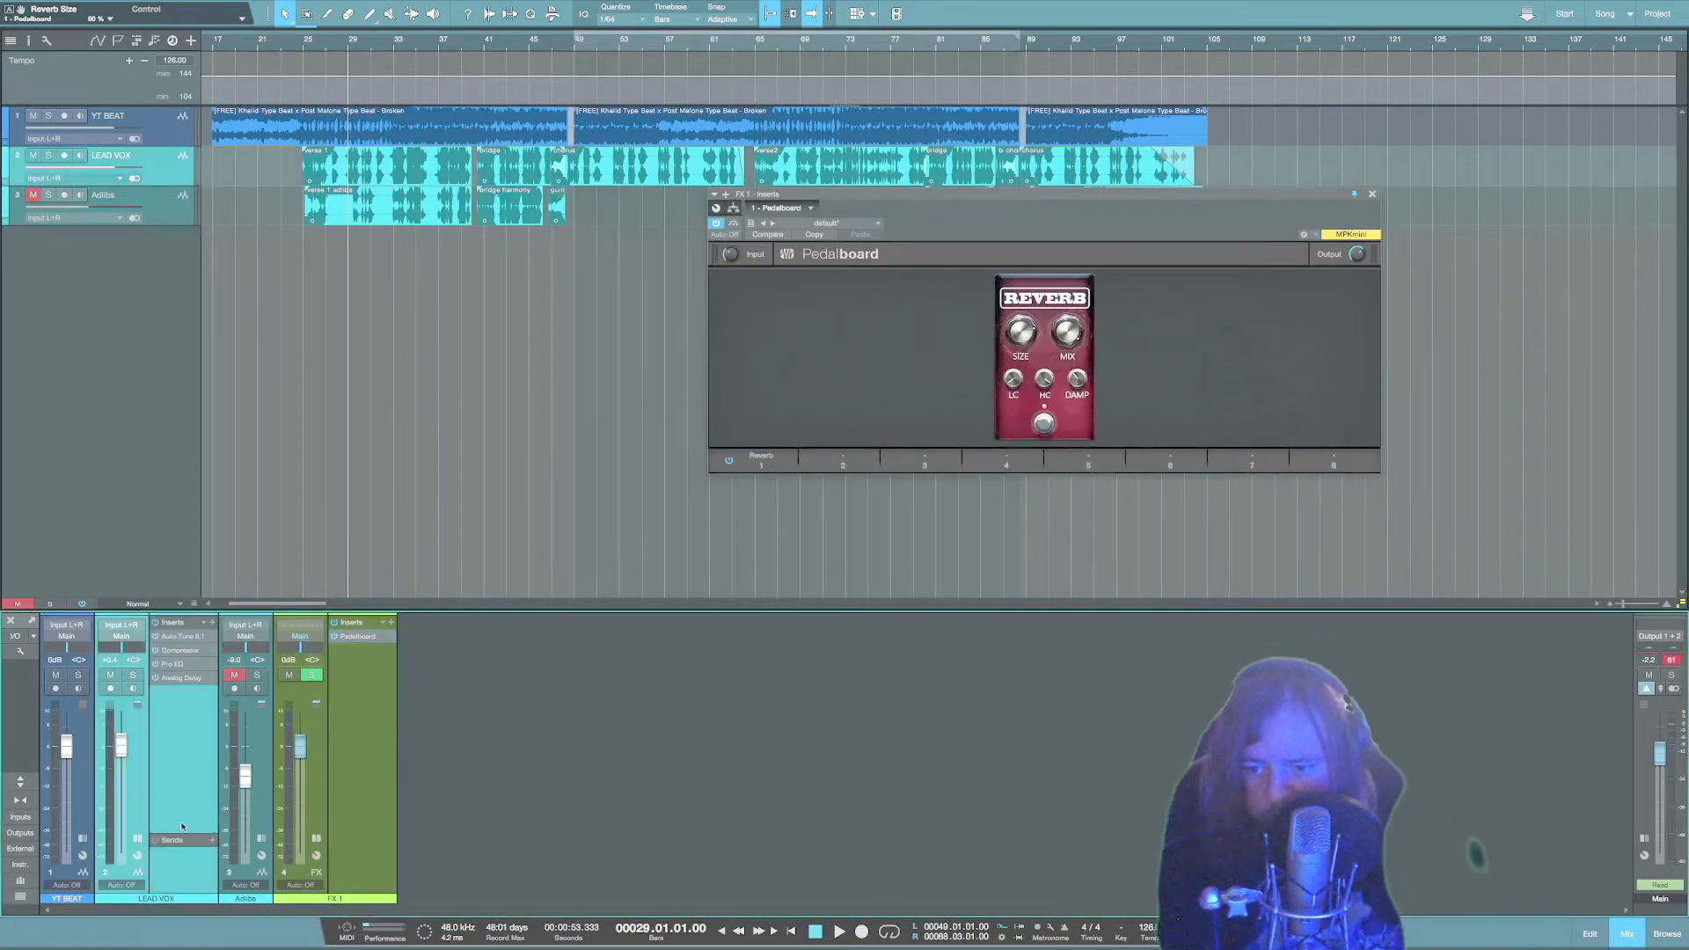
pyautogui.click(211, 840)
pyautogui.click(238, 873)
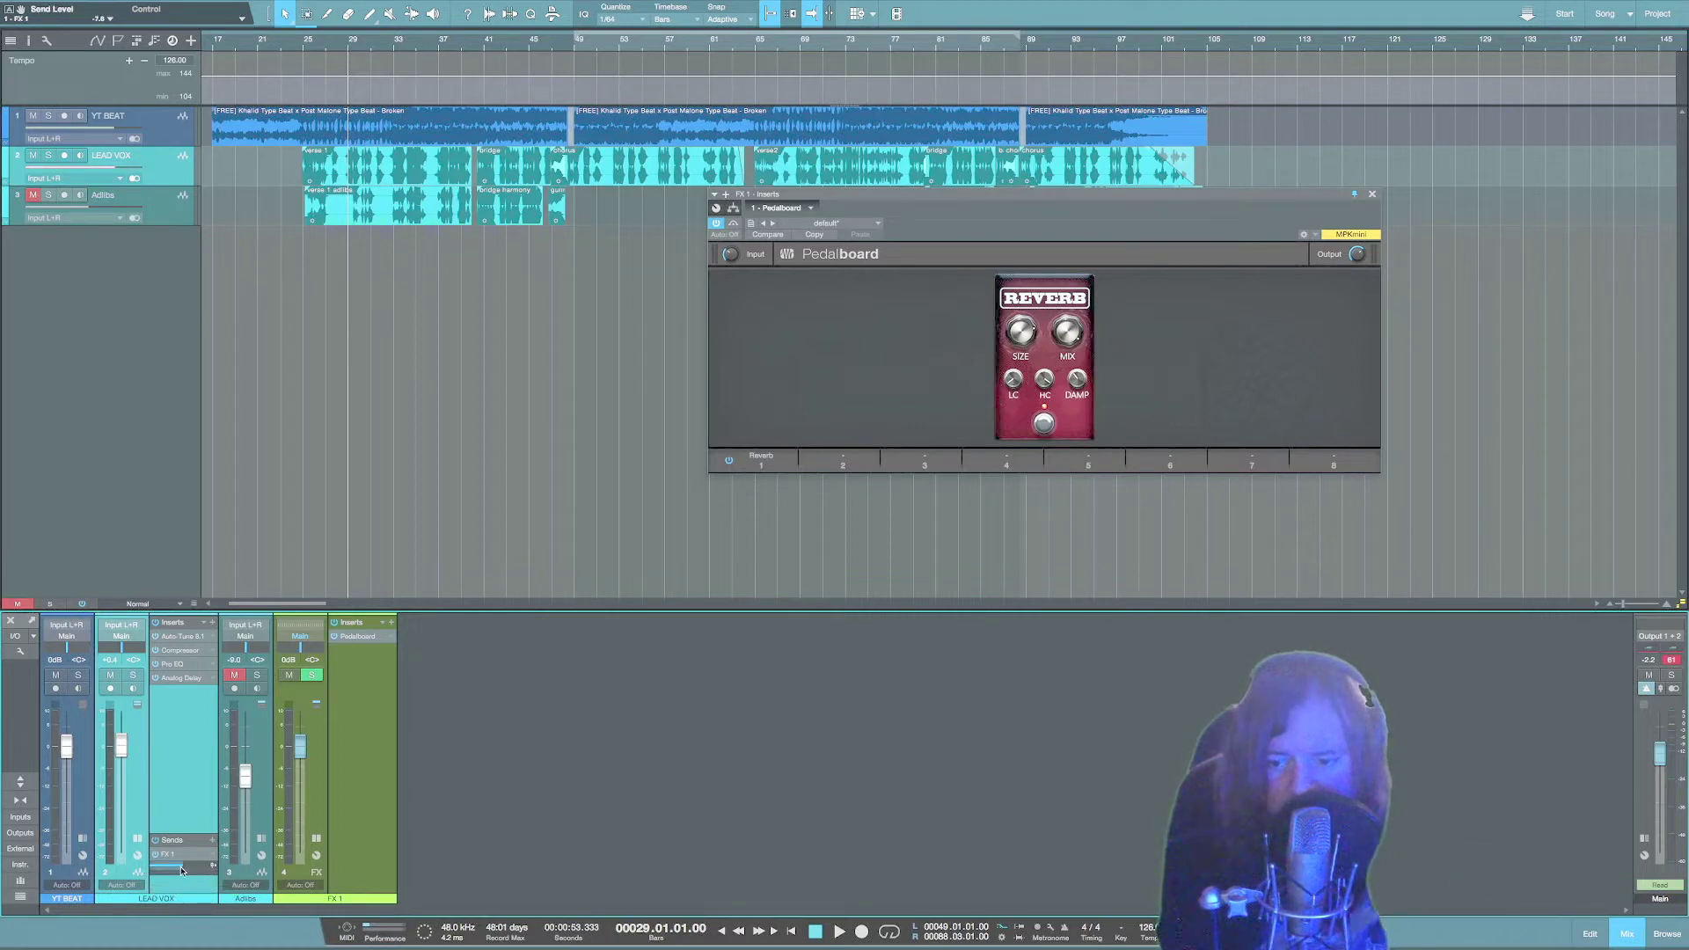
pyautogui.press('space')
pyautogui.moveTo(183, 871); pyautogui.dragTo(167, 872)
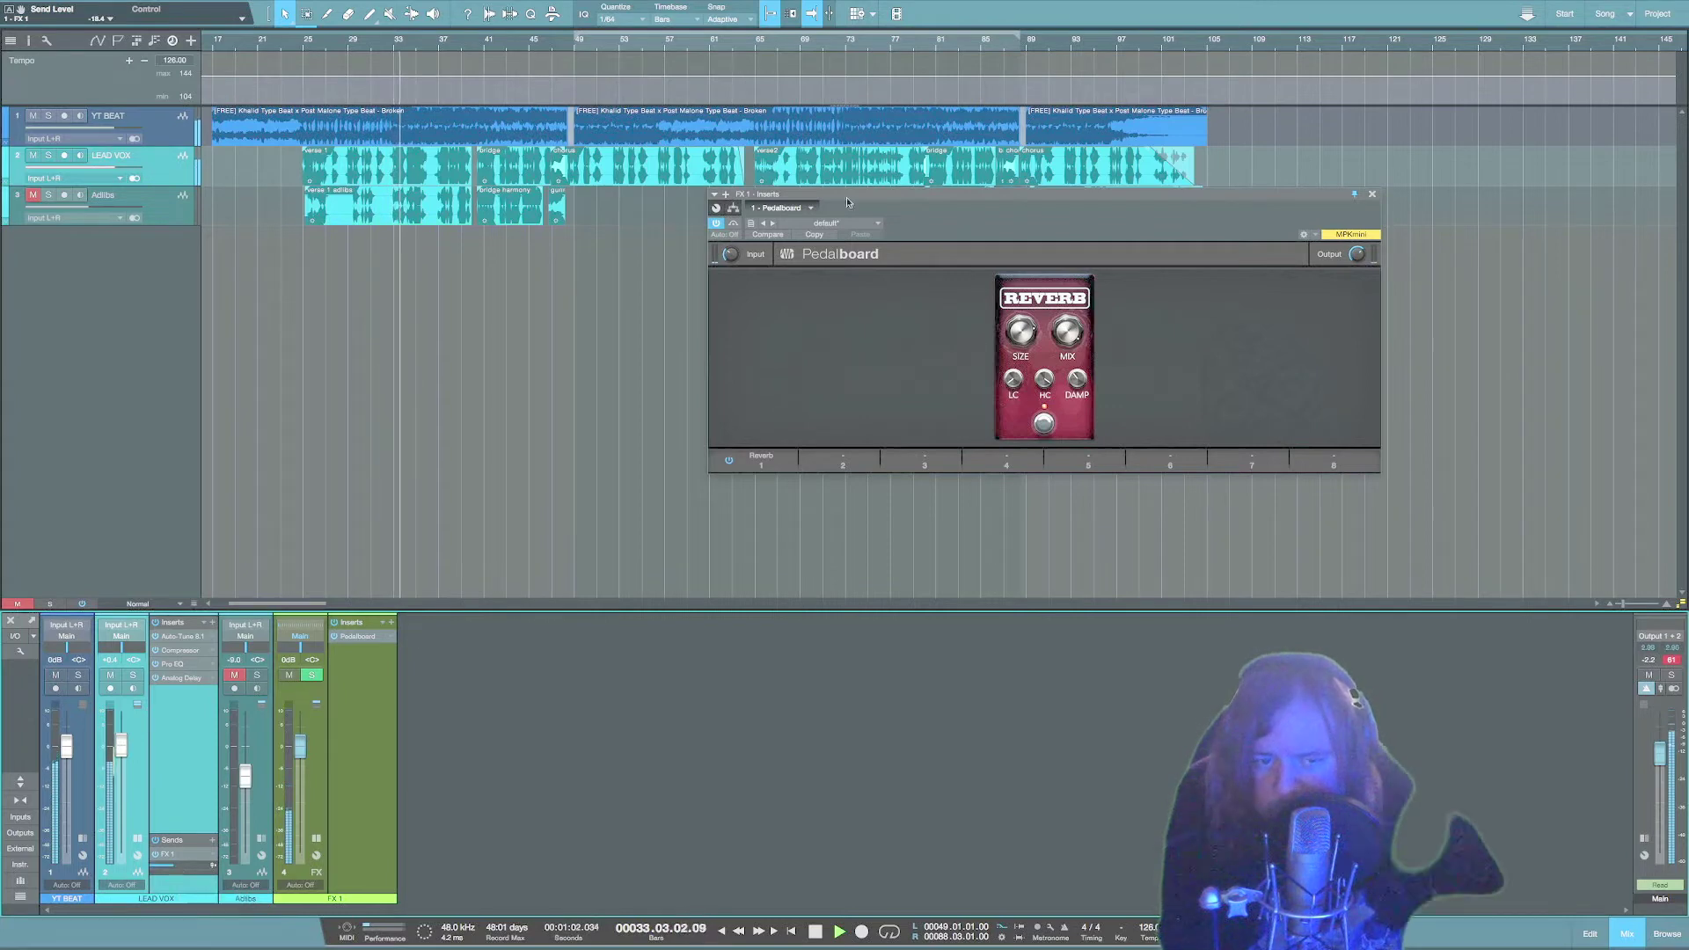
# Reduce the Reverb pedal's size to about 74 % and set its damping to about 60 %.
pyautogui.moveTo(1020, 329); pyautogui.dragTo(986, 333)
pyautogui.press('space')
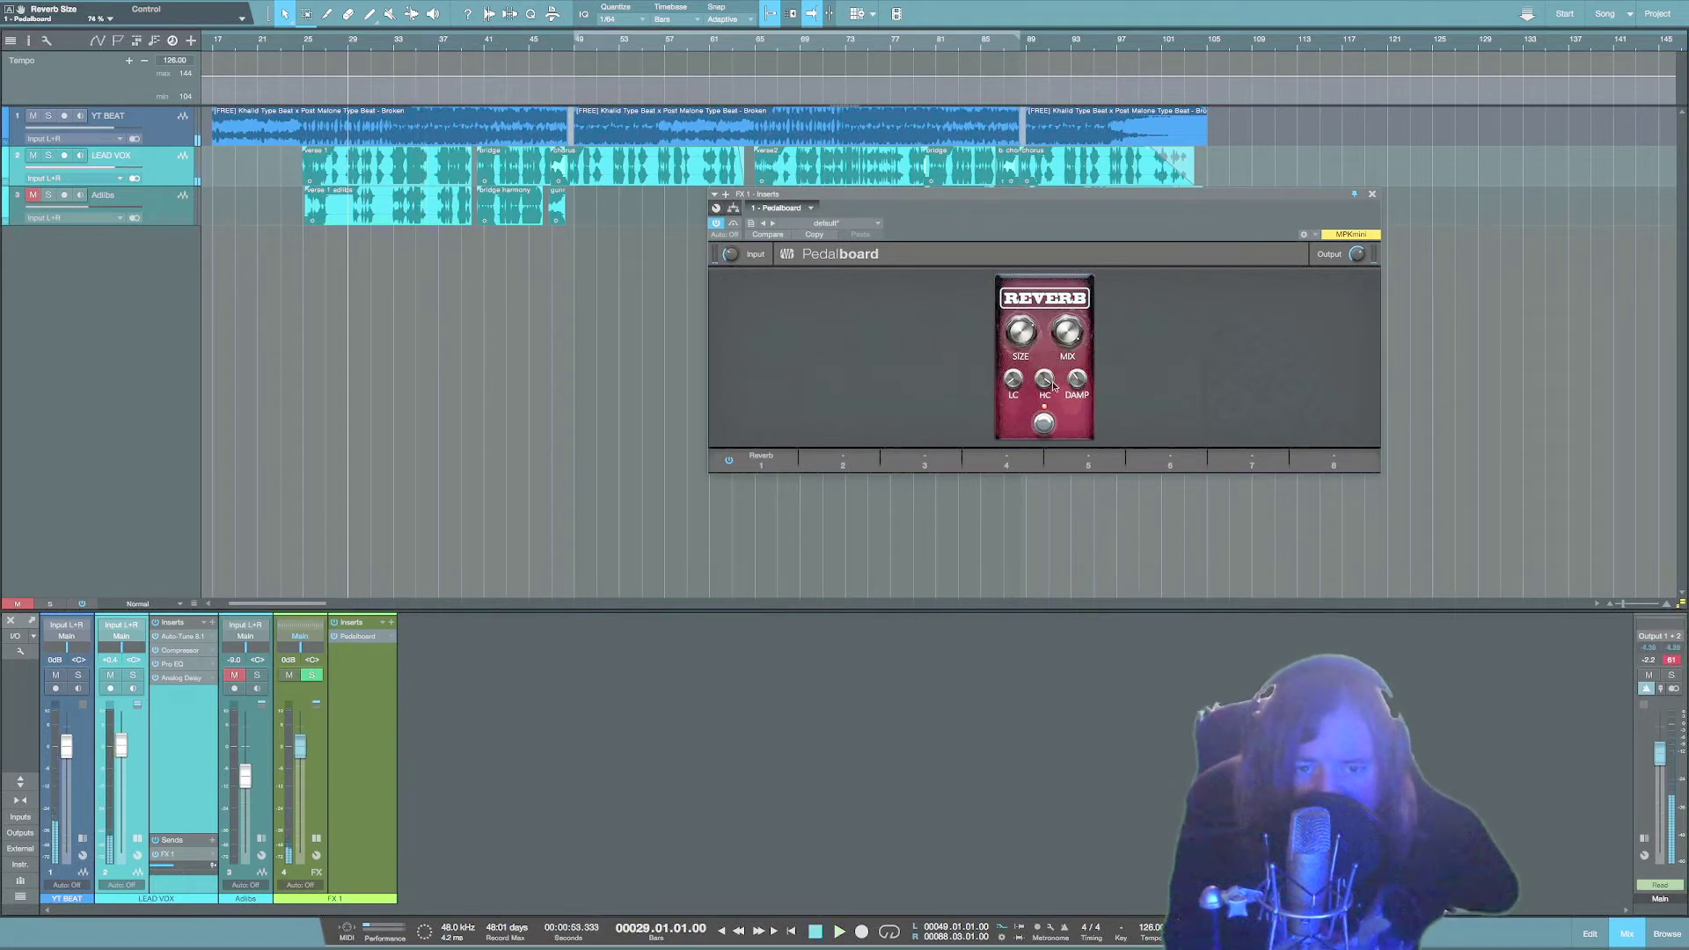
pyautogui.moveTo(1075, 386); pyautogui.dragTo(1072, 376)
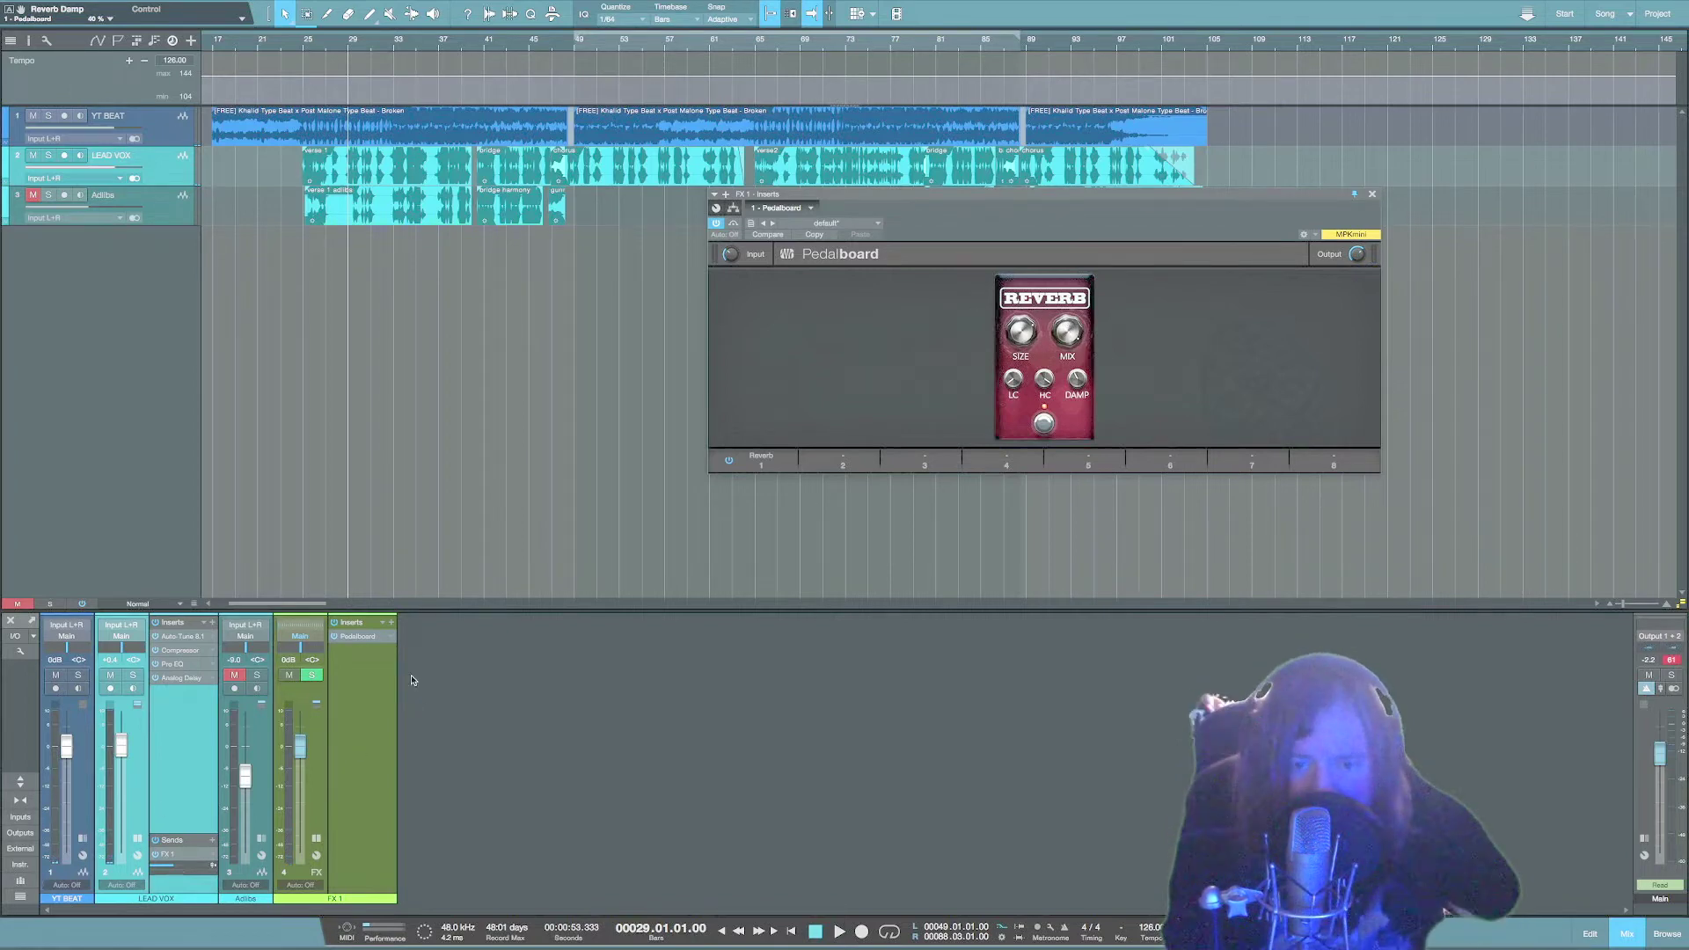
# Set the Reverb pedal's size to about 75 % and adjust its low cut and high cut while auditioning the mix.
pyautogui.press('space')
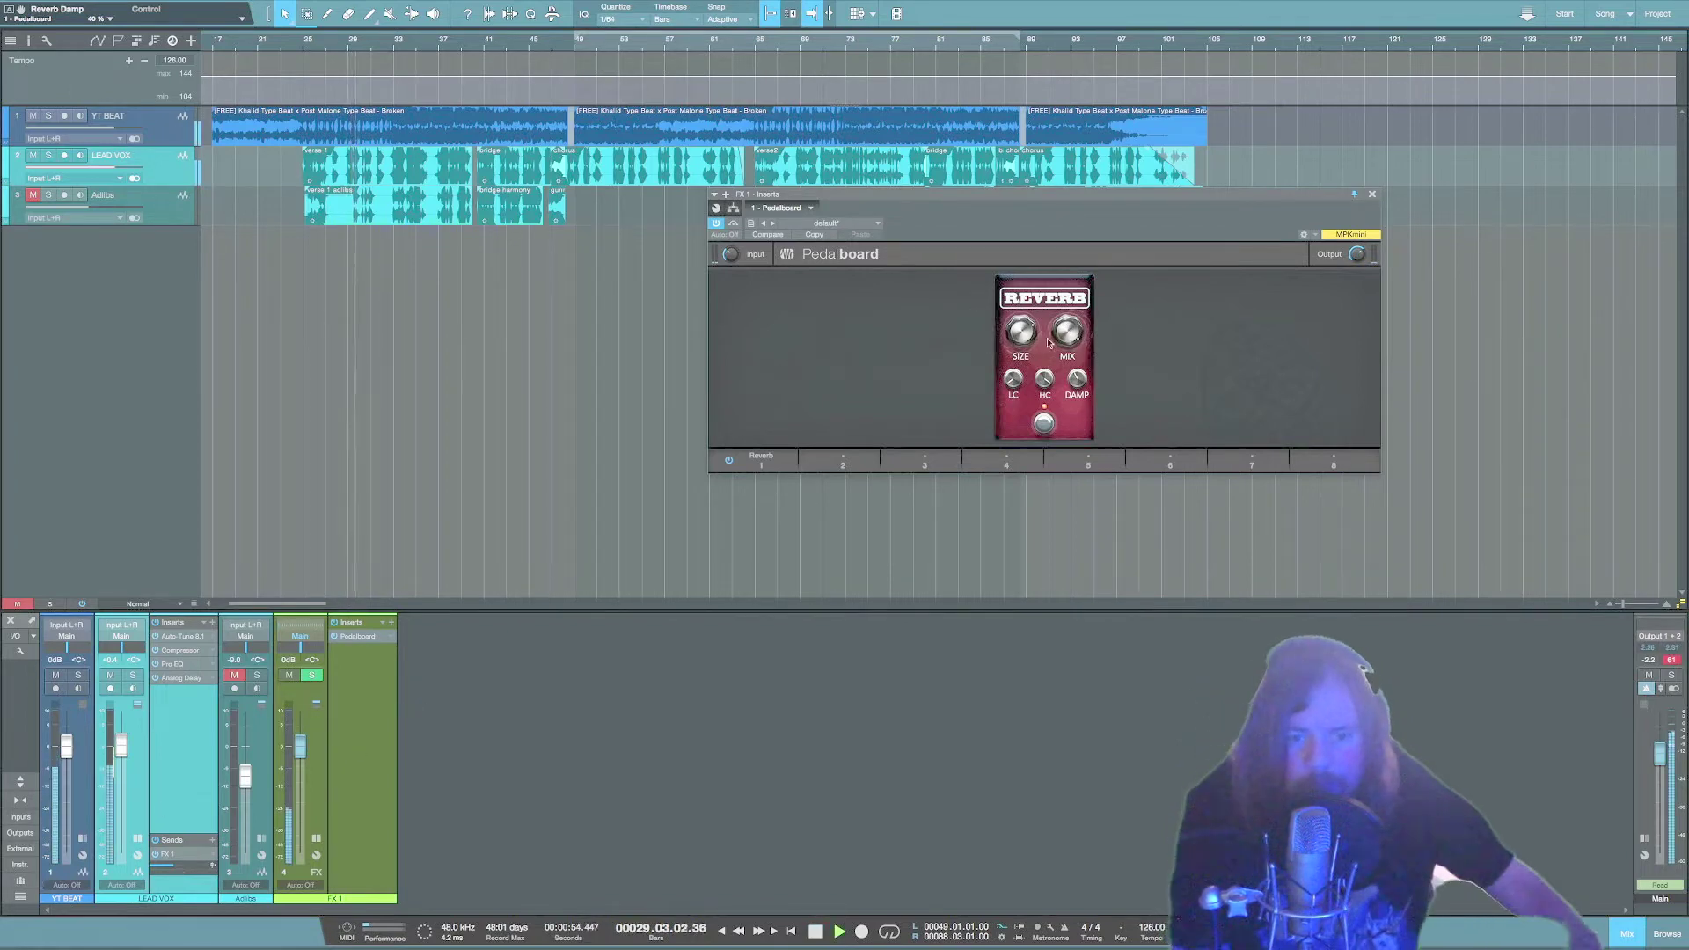
pyautogui.click(1016, 323)
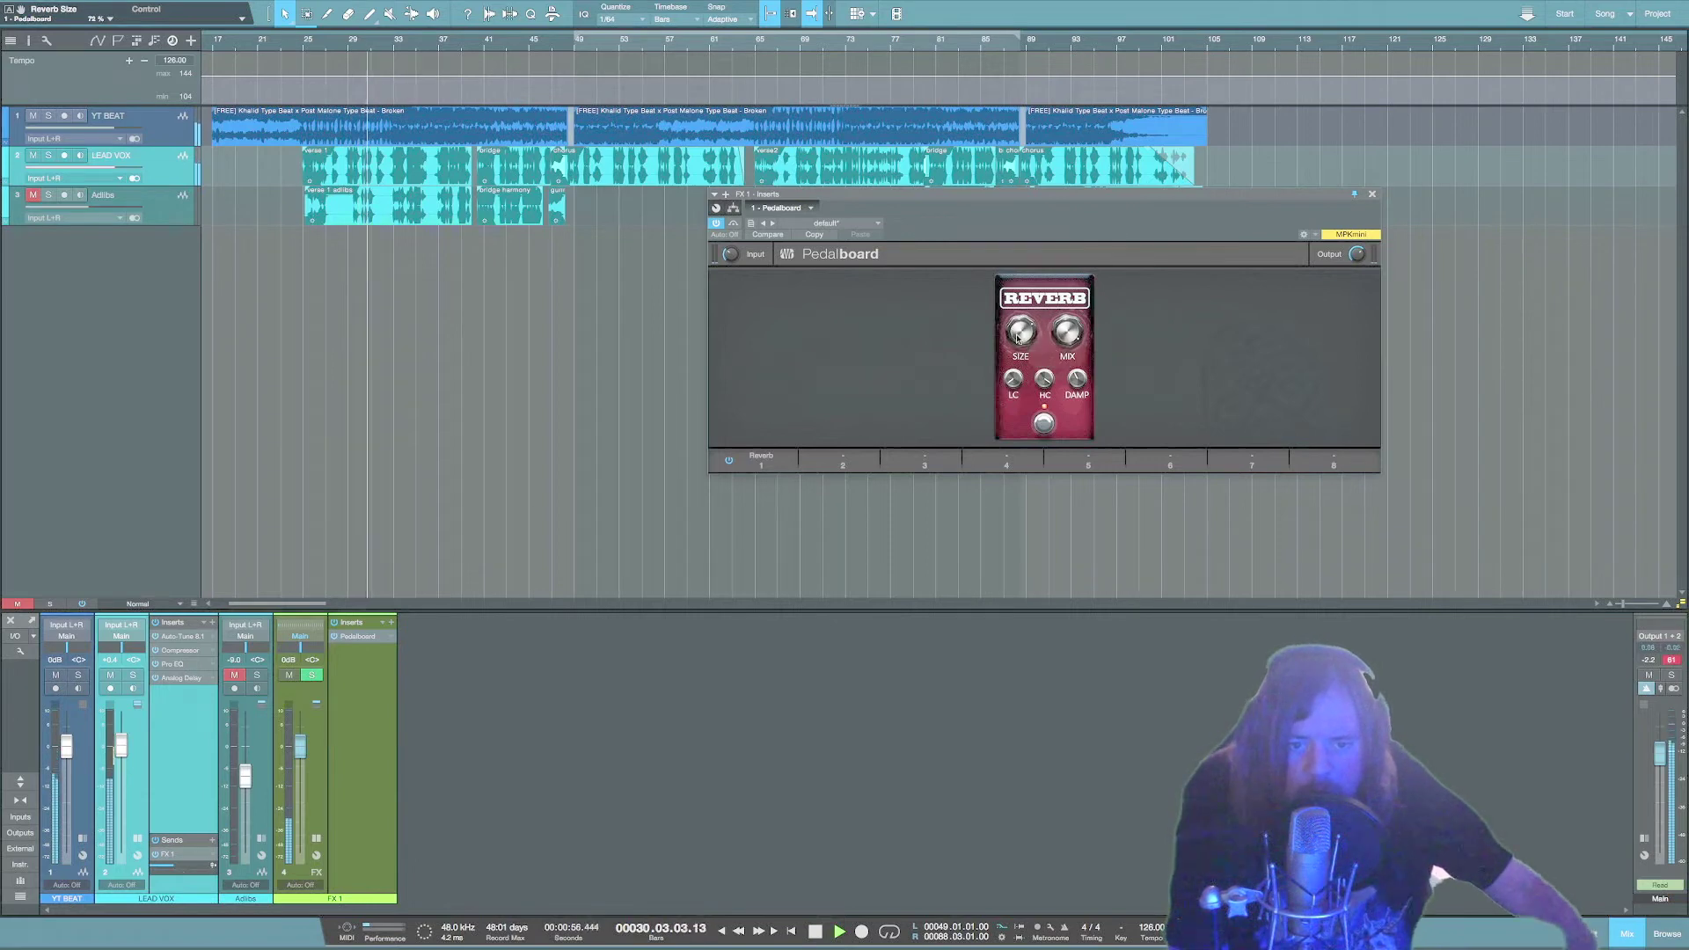
pyautogui.press('space')
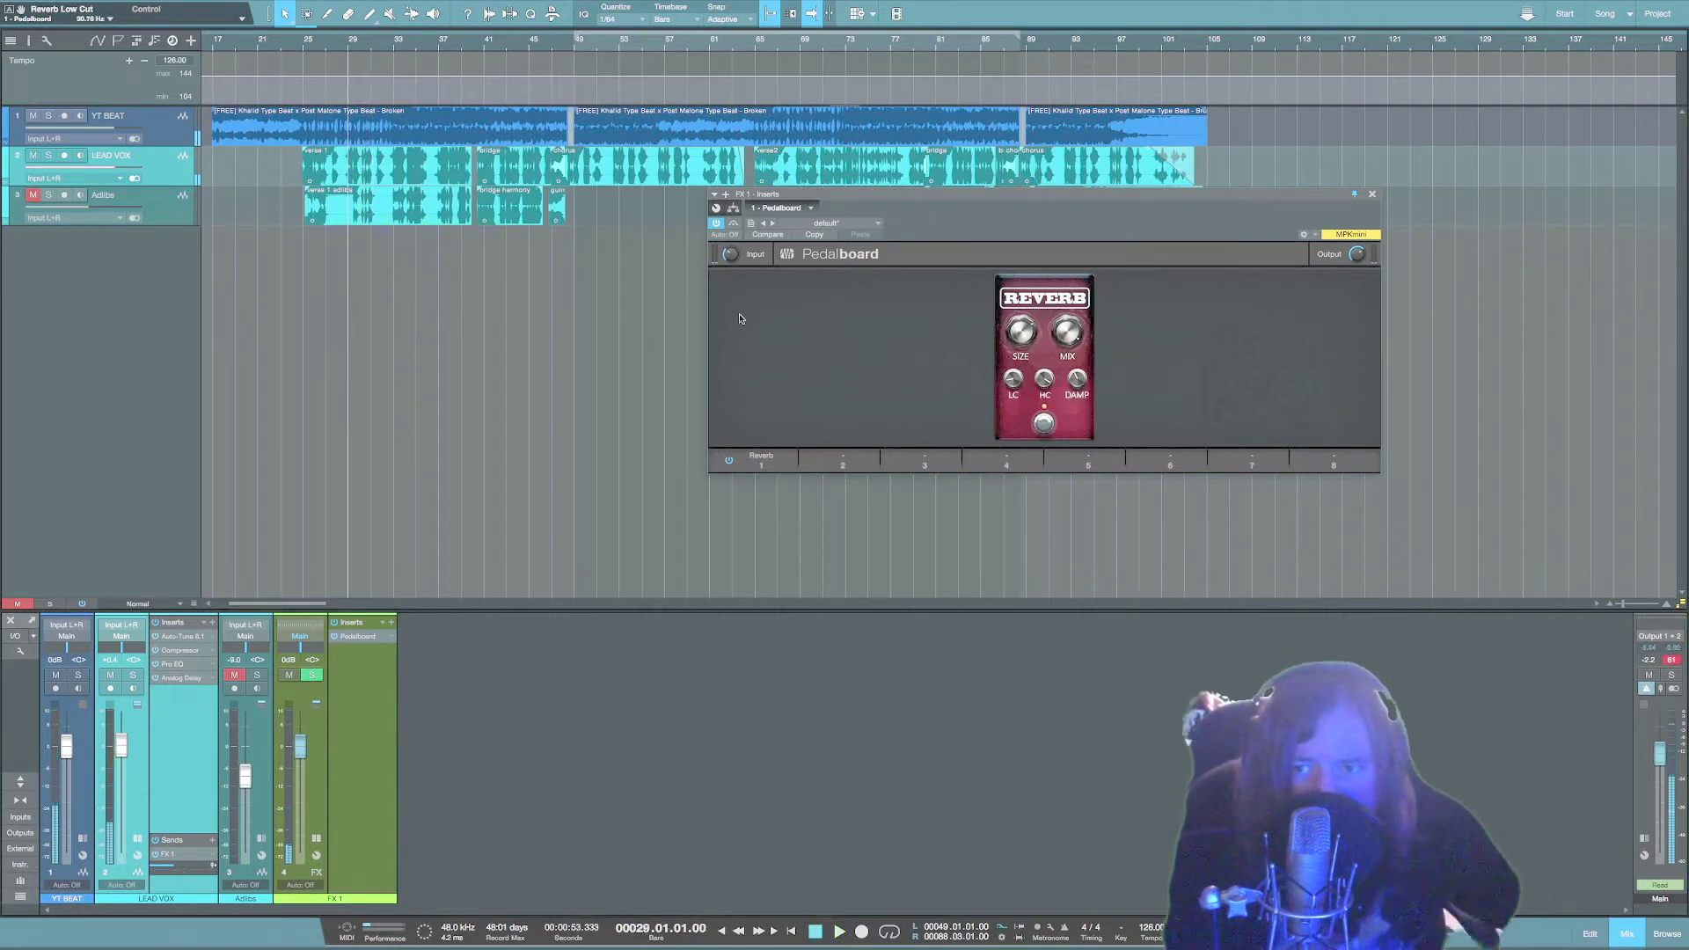
pyautogui.moveTo(1018, 384); pyautogui.dragTo(1044, 384)
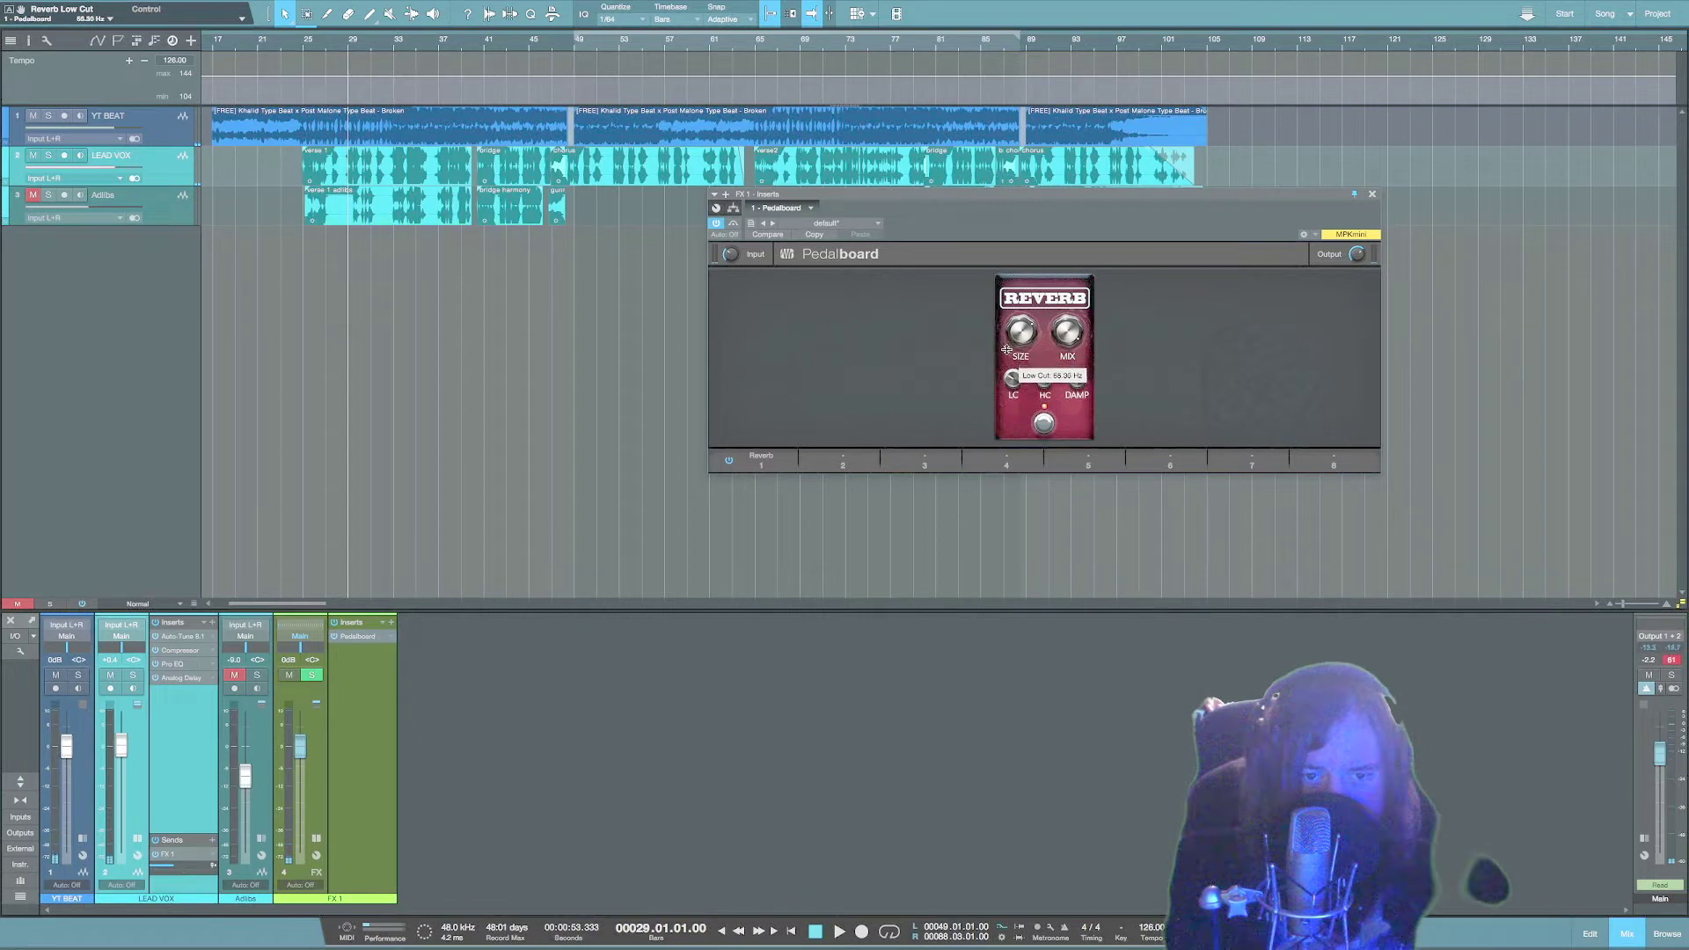
pyautogui.moveTo(1037, 397)
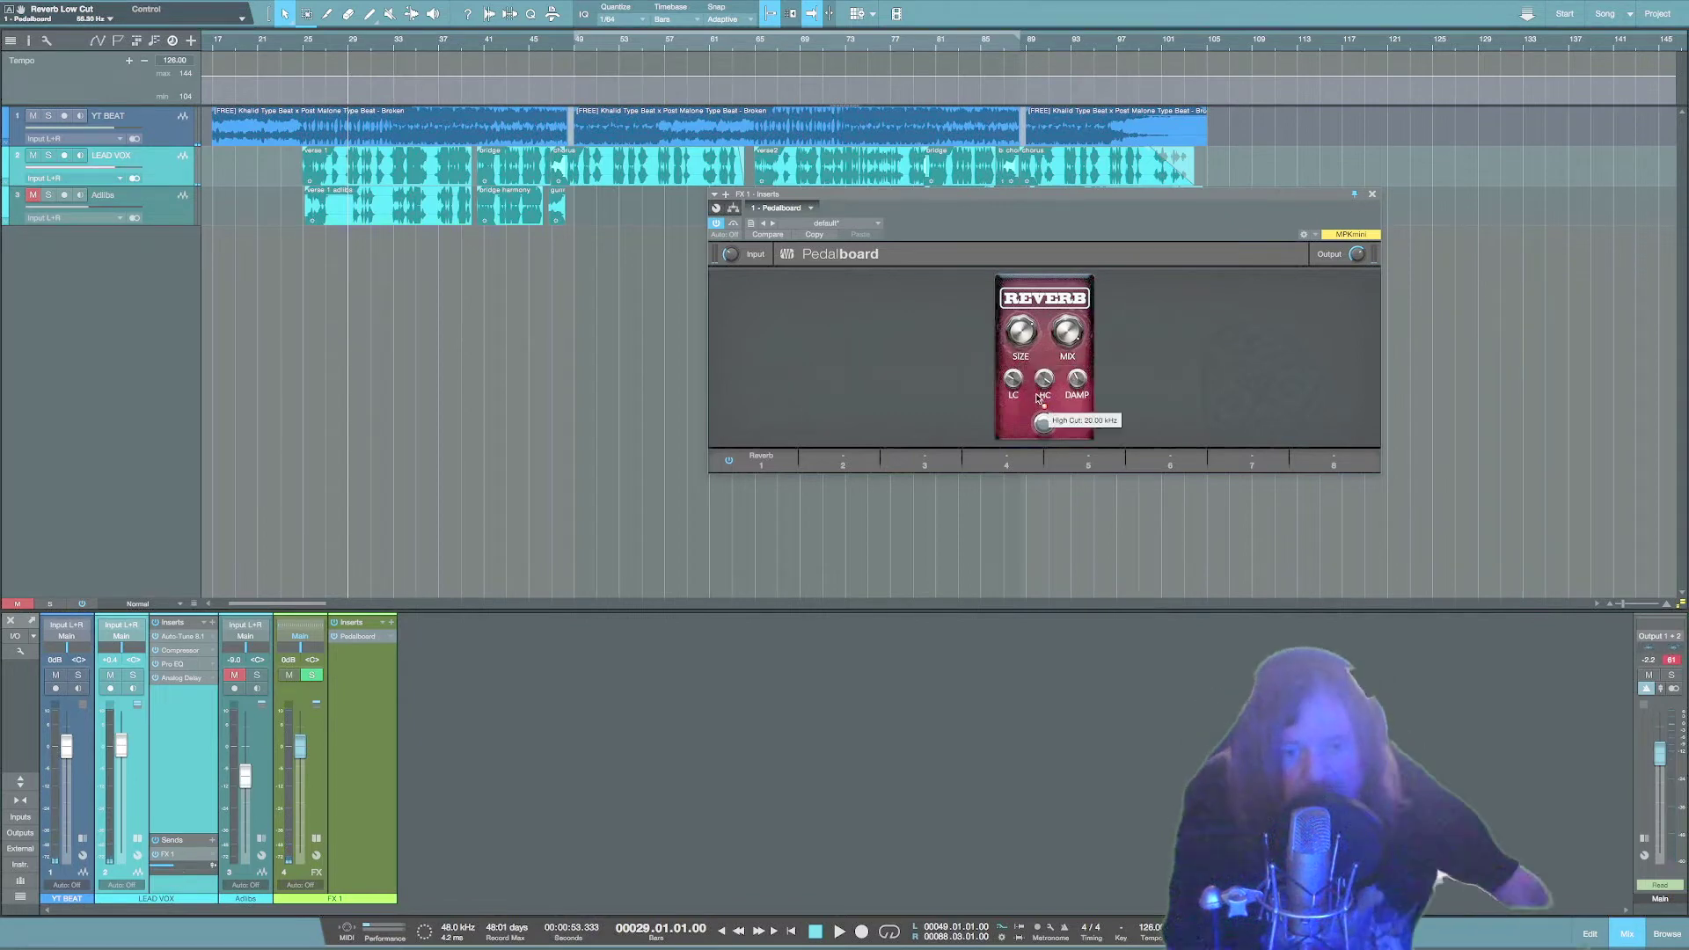
pyautogui.press('space')
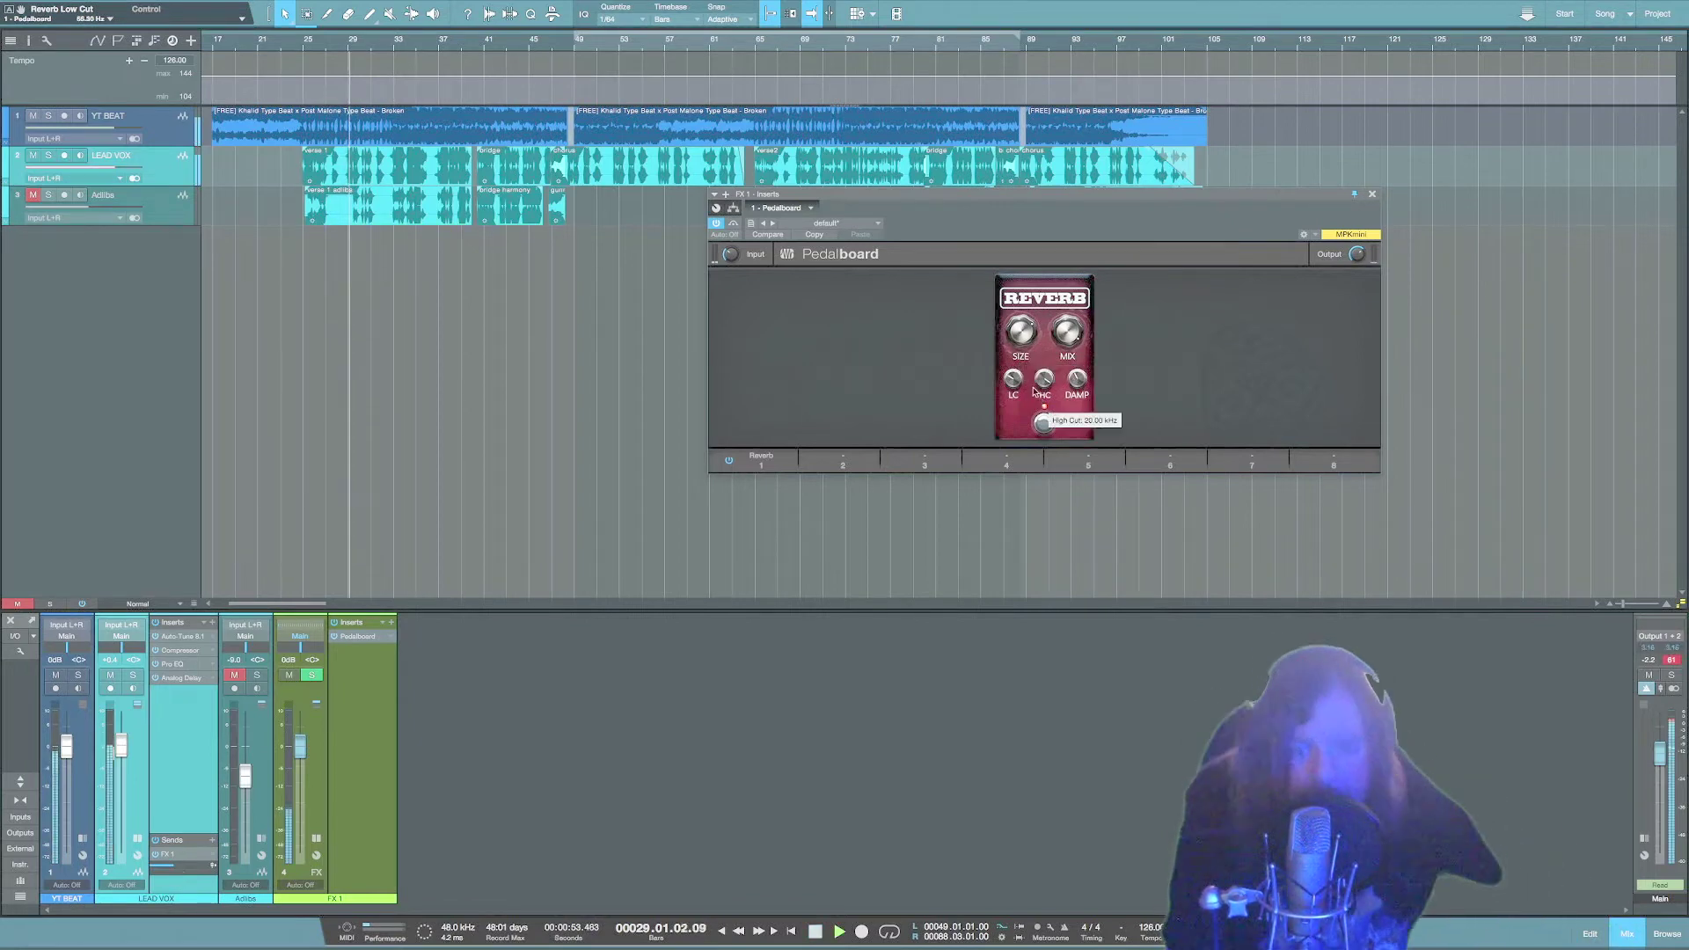
pyautogui.moveTo(1039, 398); pyautogui.dragTo(998, 337)
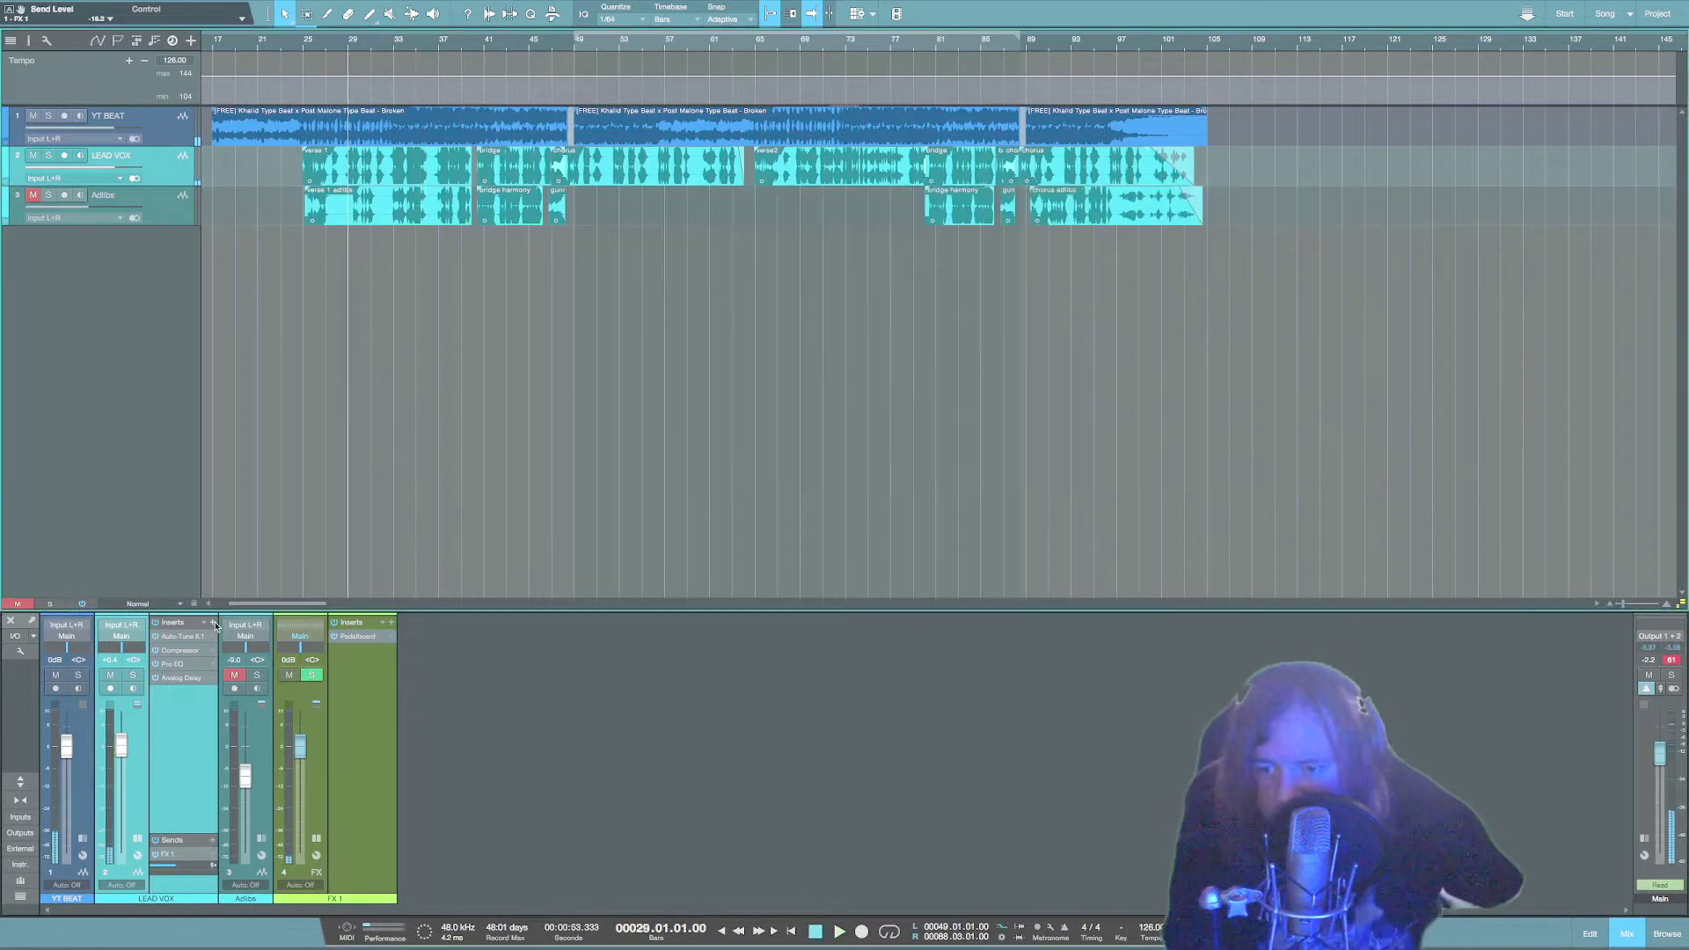
# Insert the Multiband Dynamics plug-in at the end of the LEAD VOX channel's effect chain.
pyautogui.click(214, 624)
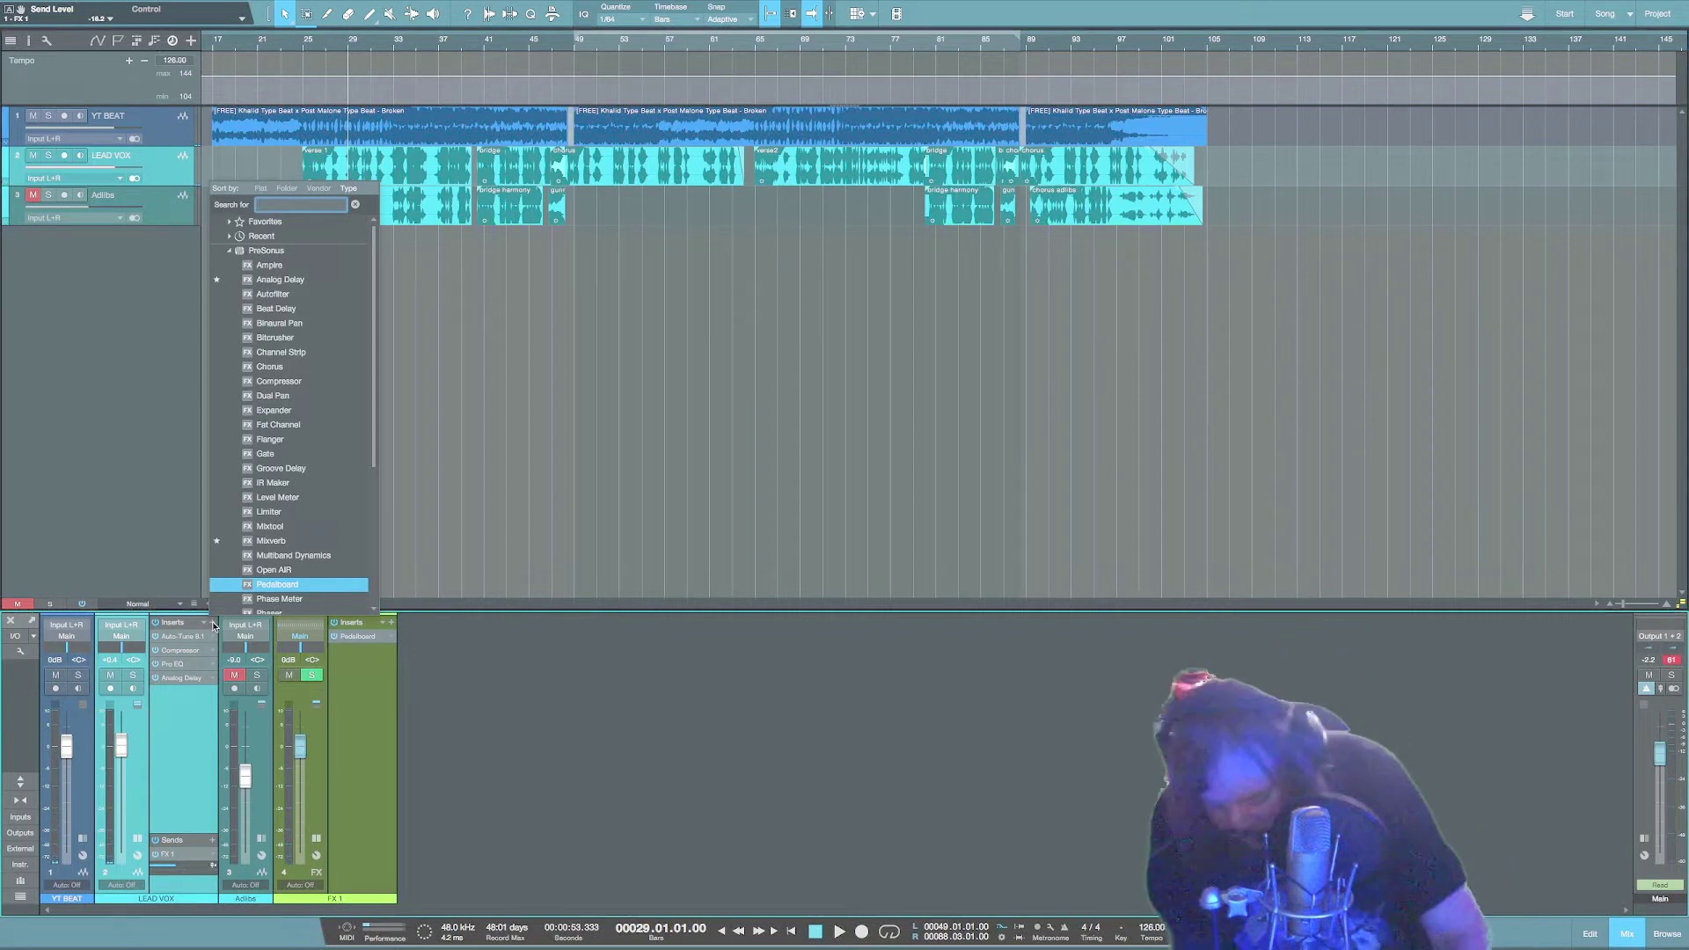
pyautogui.write('multiband')
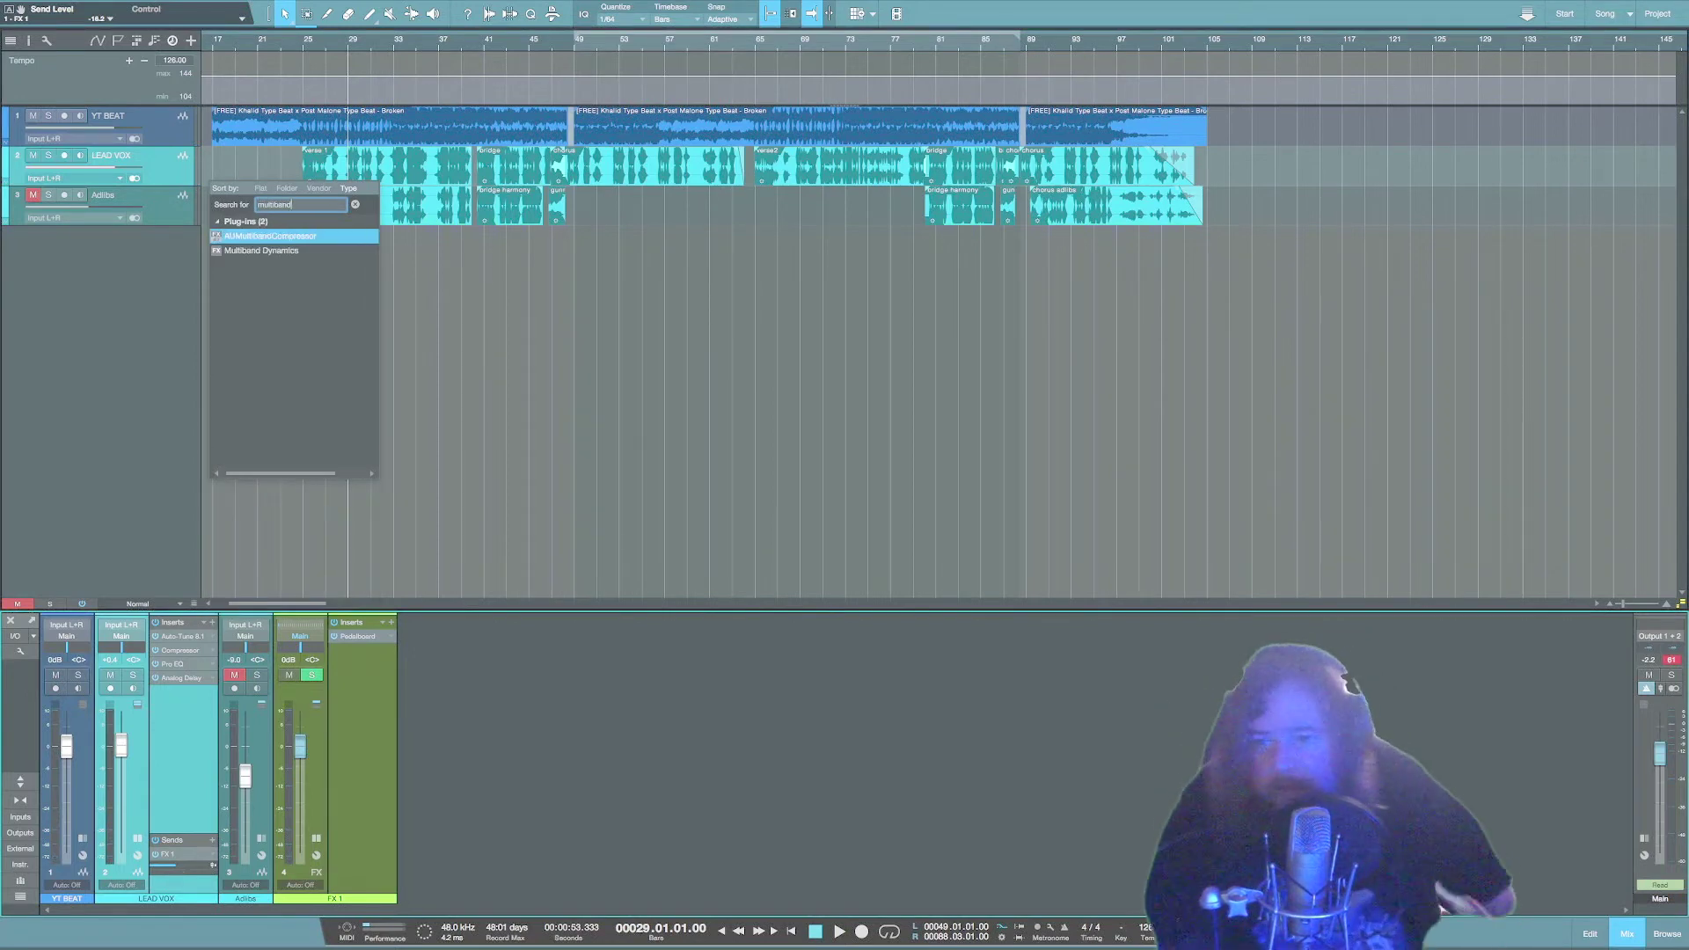
pyautogui.click(292, 253)
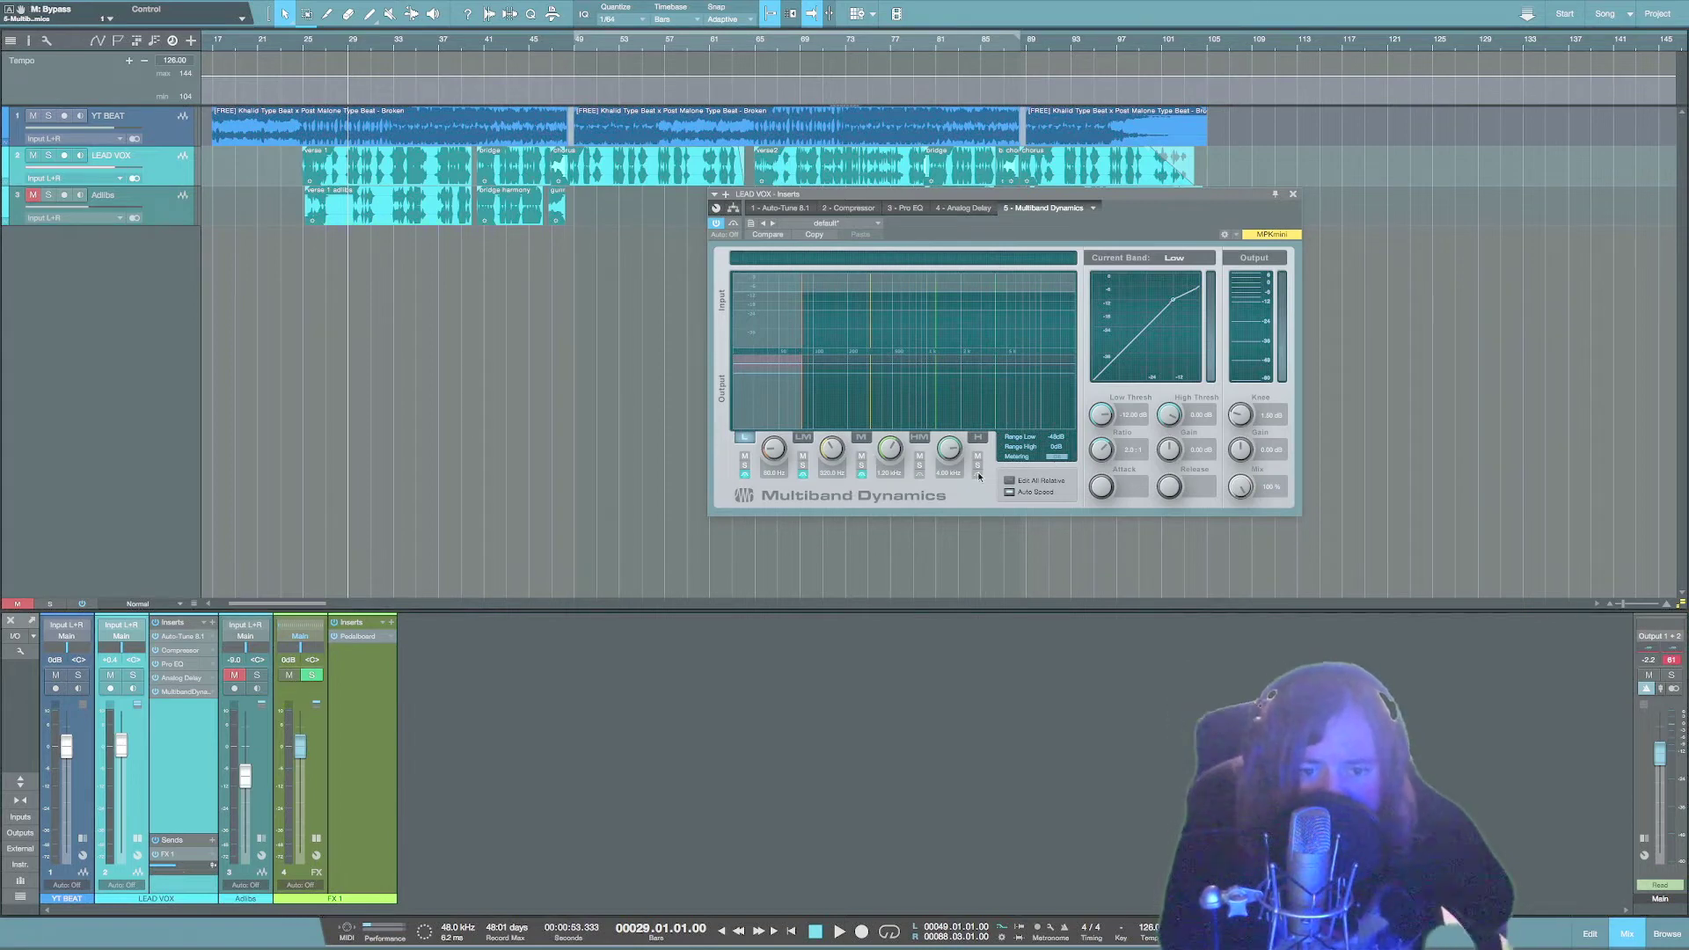
# Shift the High Mid band's crossovers up to the harsh upper frequencies and solo the band briefly to audition it.
pyautogui.moveTo(930, 308); pyautogui.dragTo(1002, 319)
pyautogui.click(920, 465)
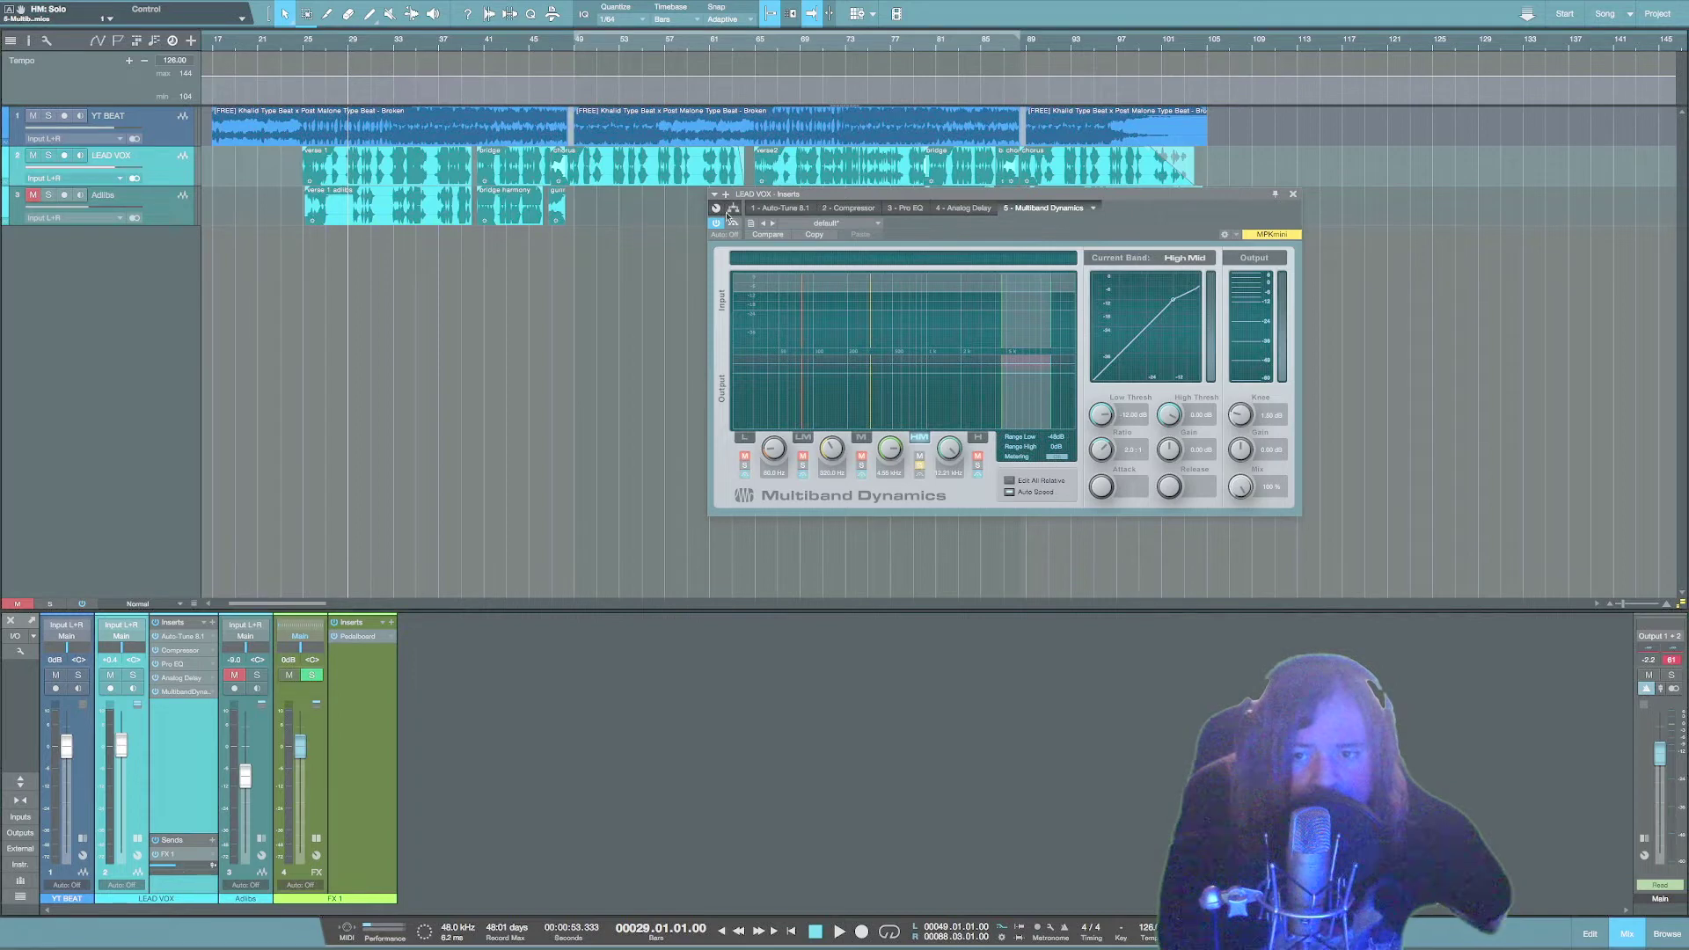
pyautogui.press('space')
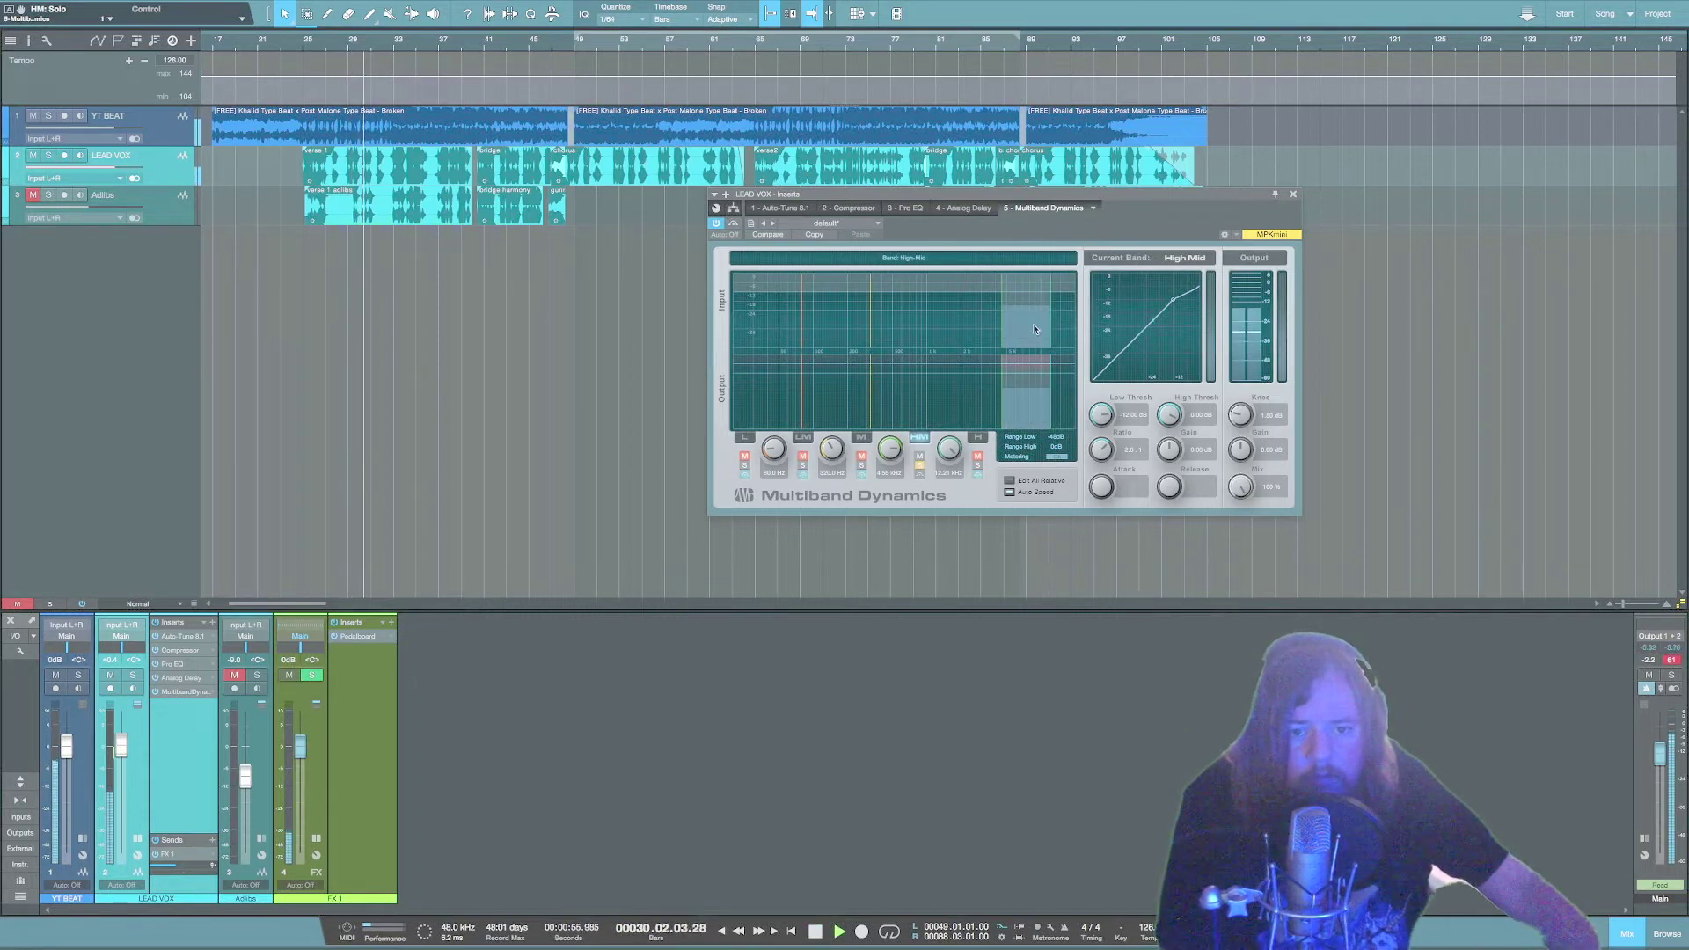
pyautogui.press('space')
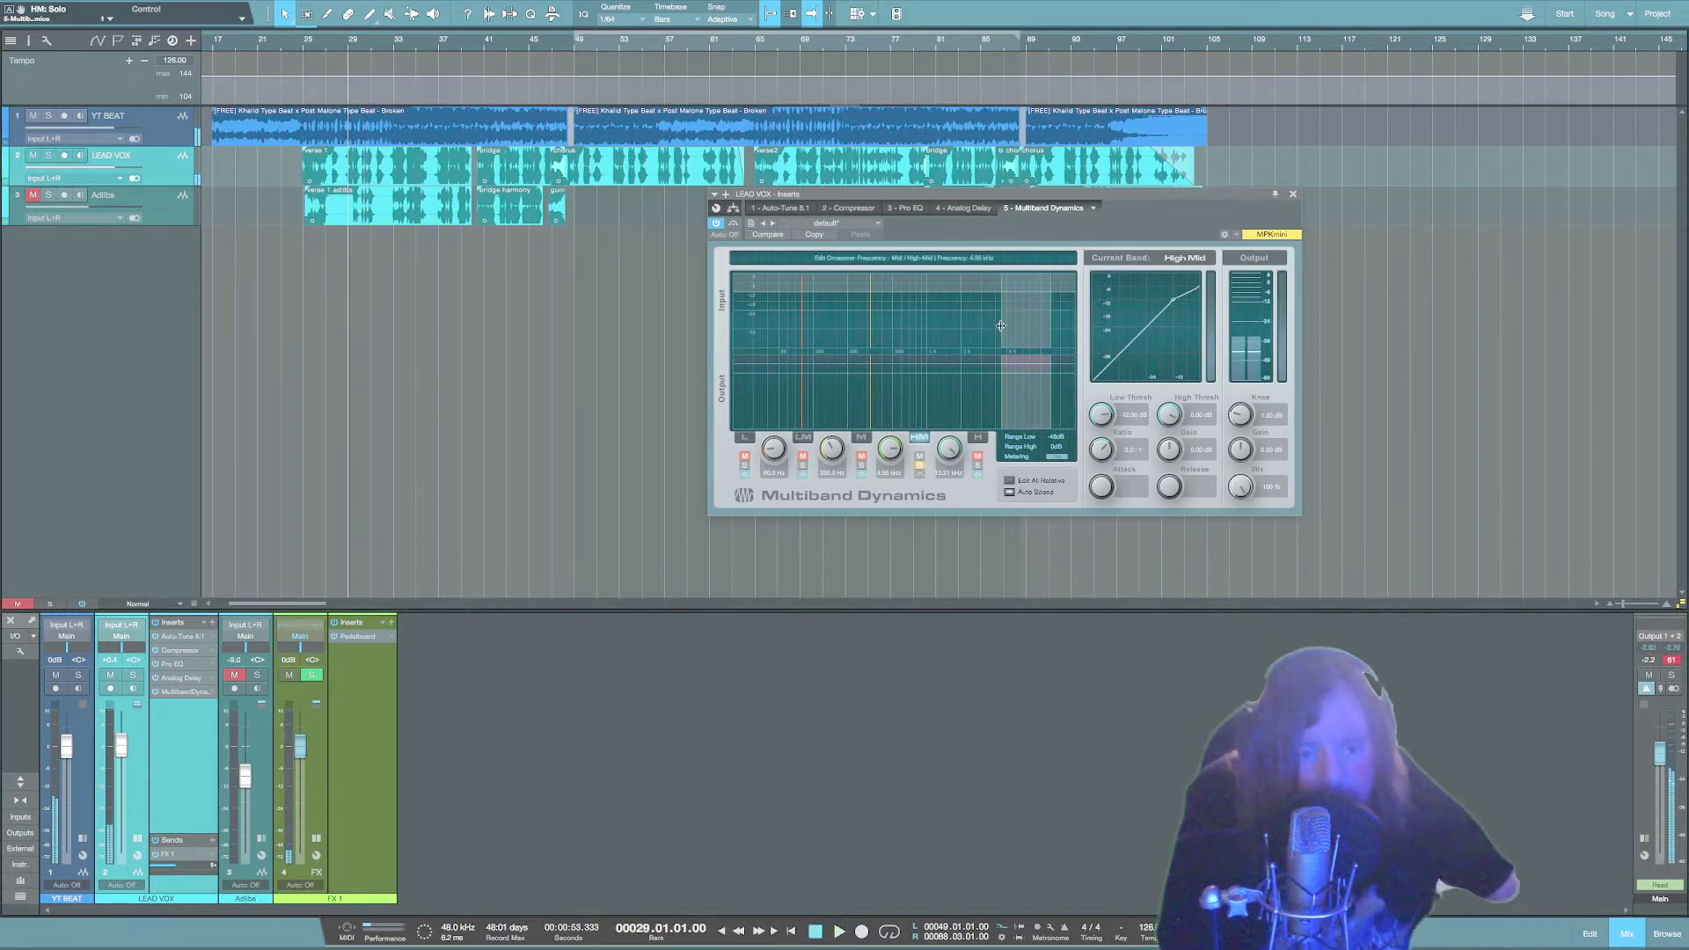
pyautogui.click(920, 466)
# Play the song from about bar 27 and lower the High Mid band's low threshold to about -21.7 dB.
pyautogui.click(326, 47)
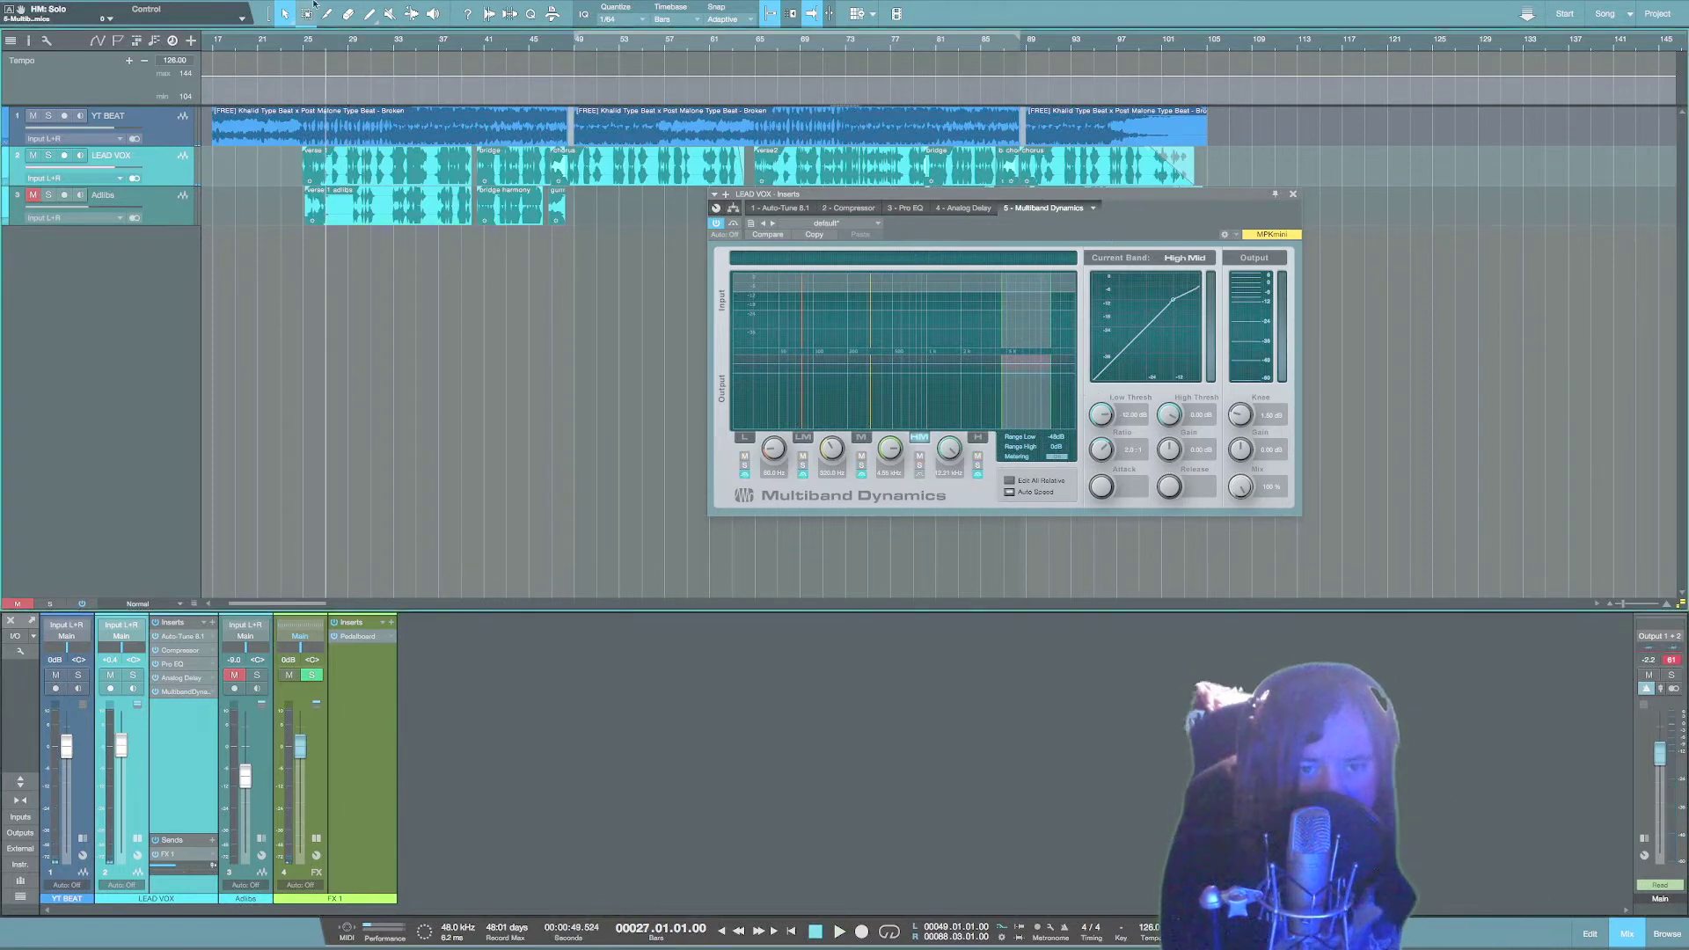
pyautogui.press('space')
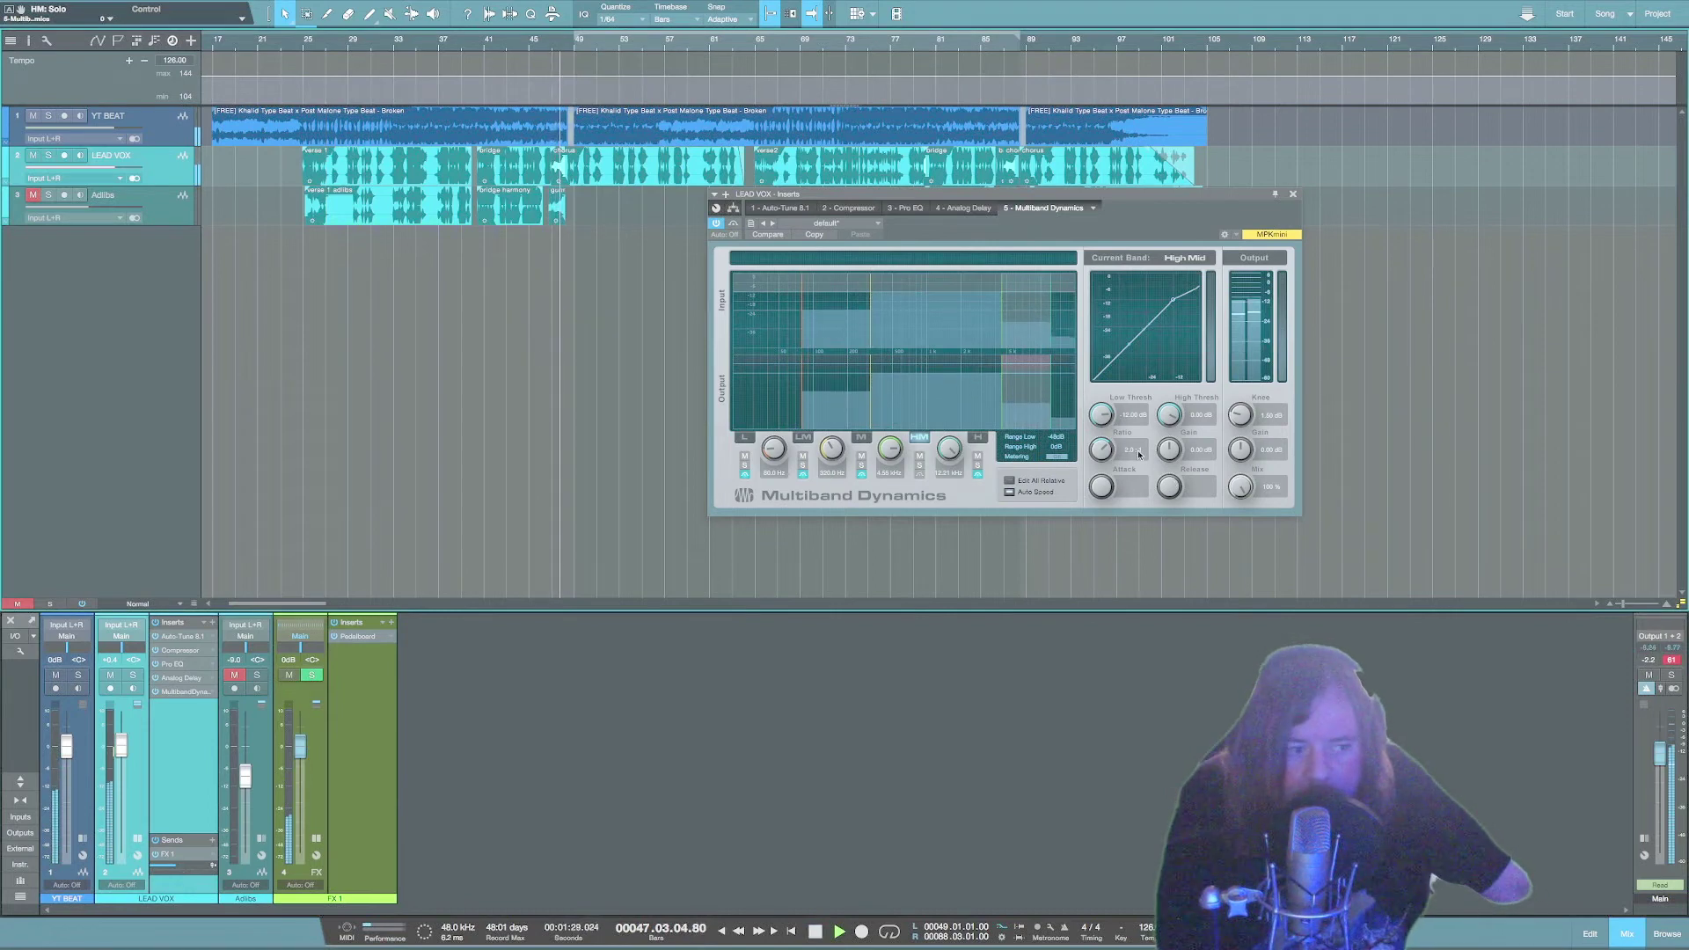
pyautogui.moveTo(1098, 412); pyautogui.dragTo(1102, 425)
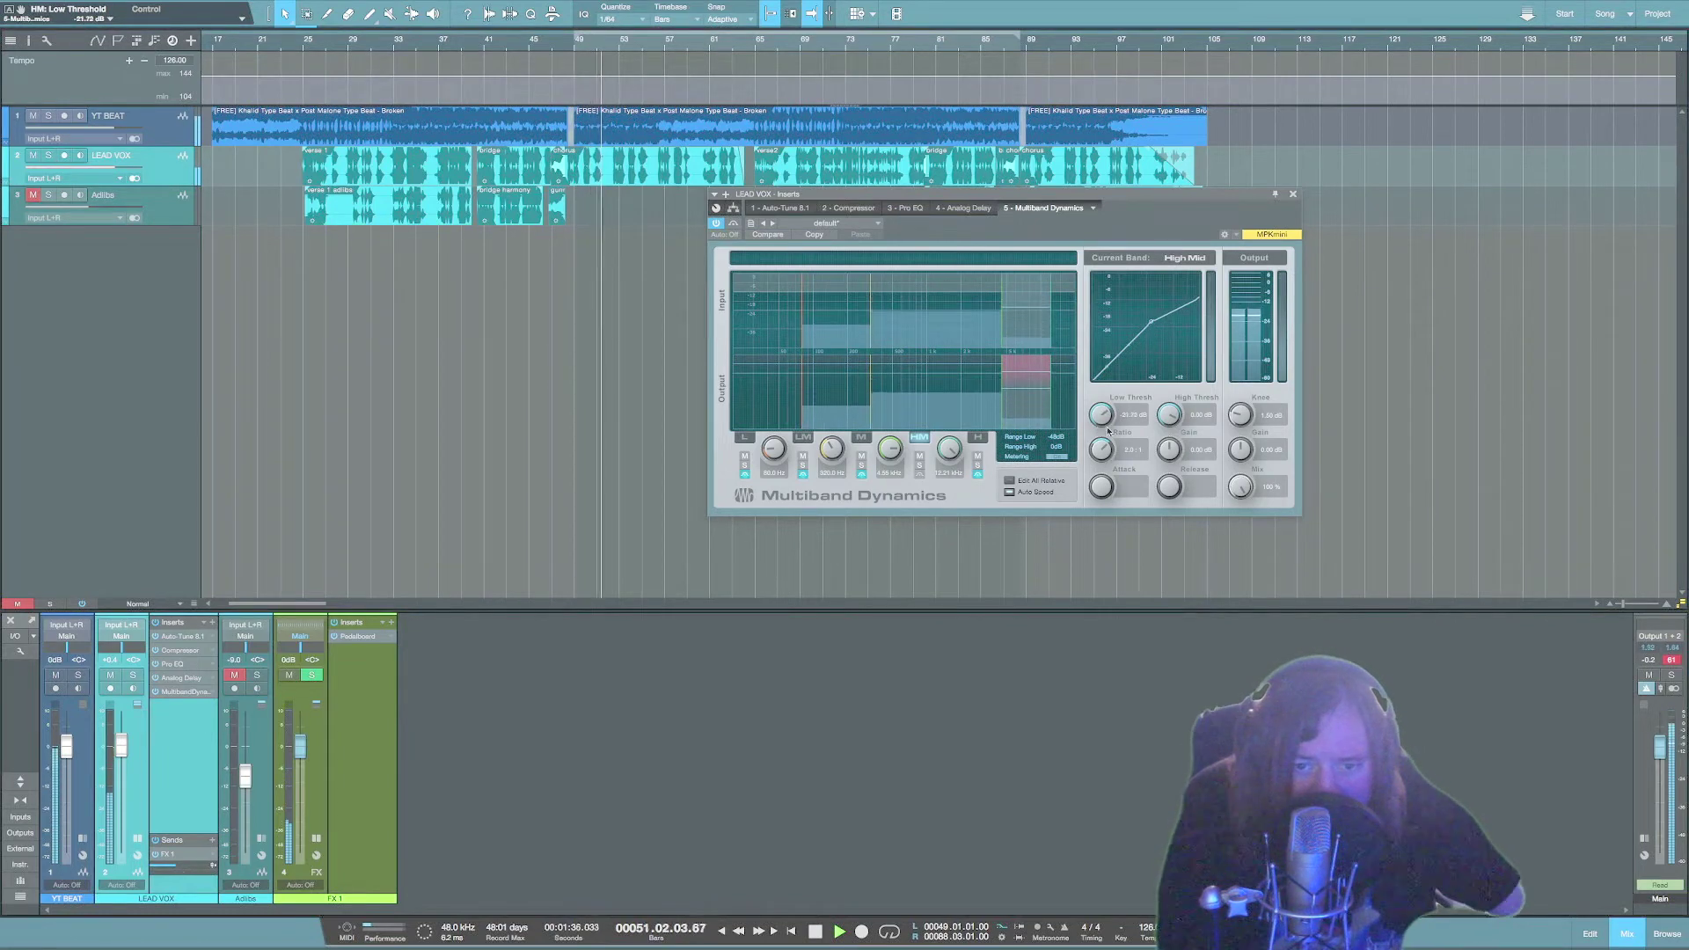
# Adjust the high-frequency gain in the LEAD VOX channel's Pro EQ to about 6 dB during playback.
pyautogui.click(174, 664)
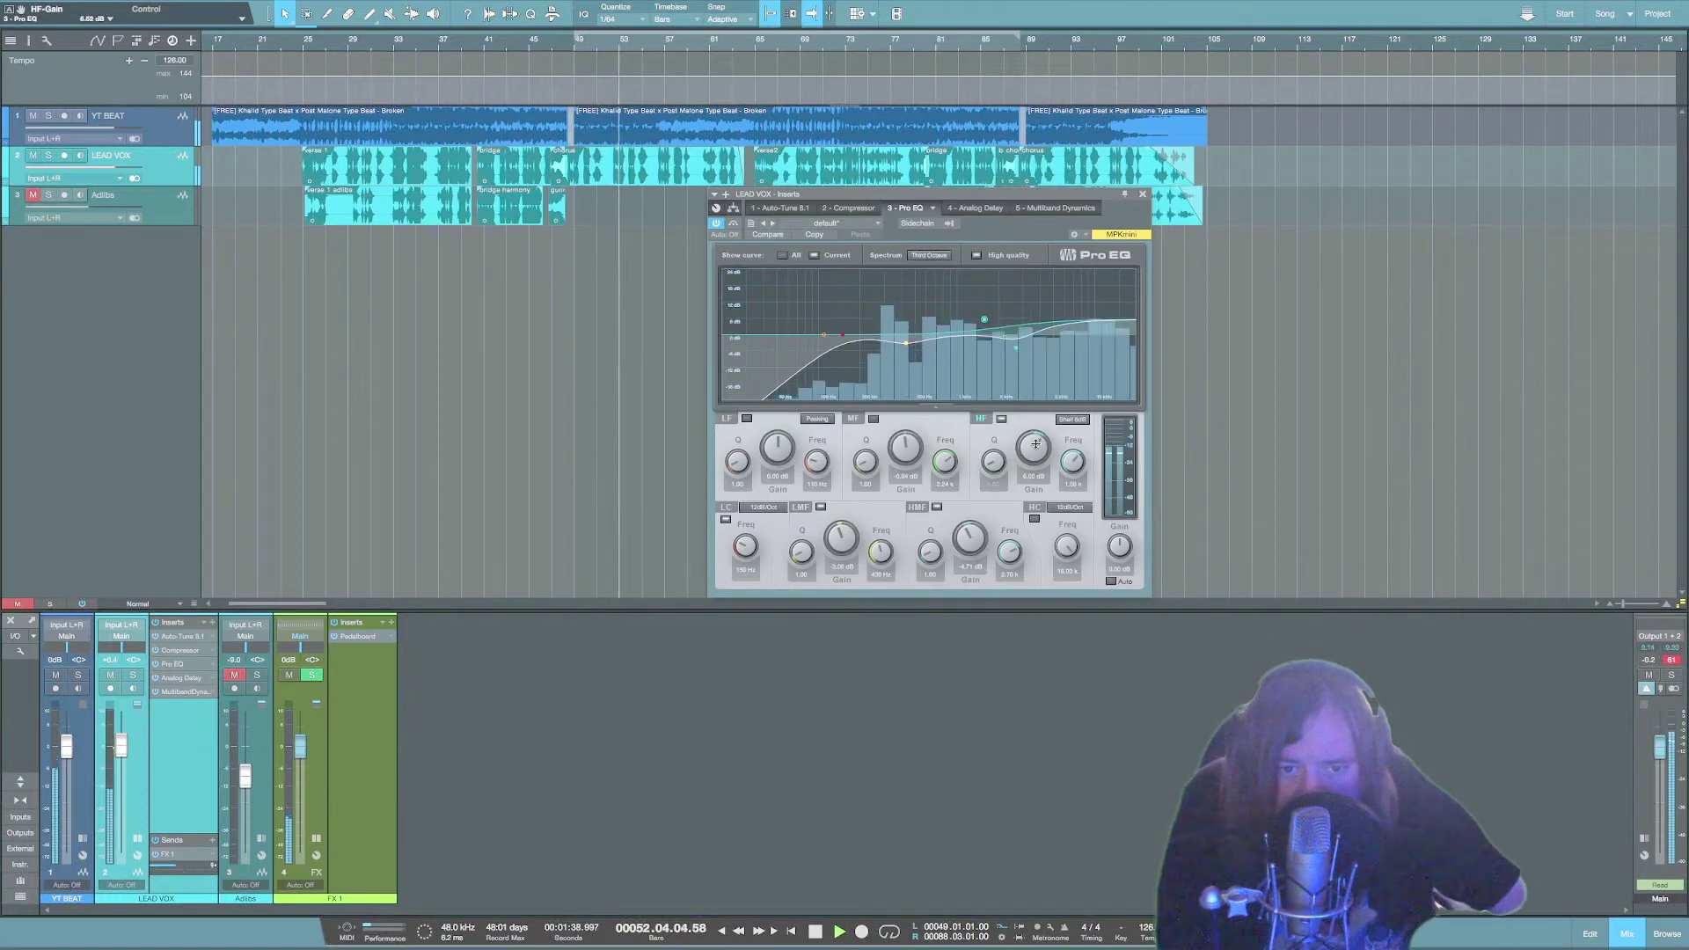
pyautogui.press('space')
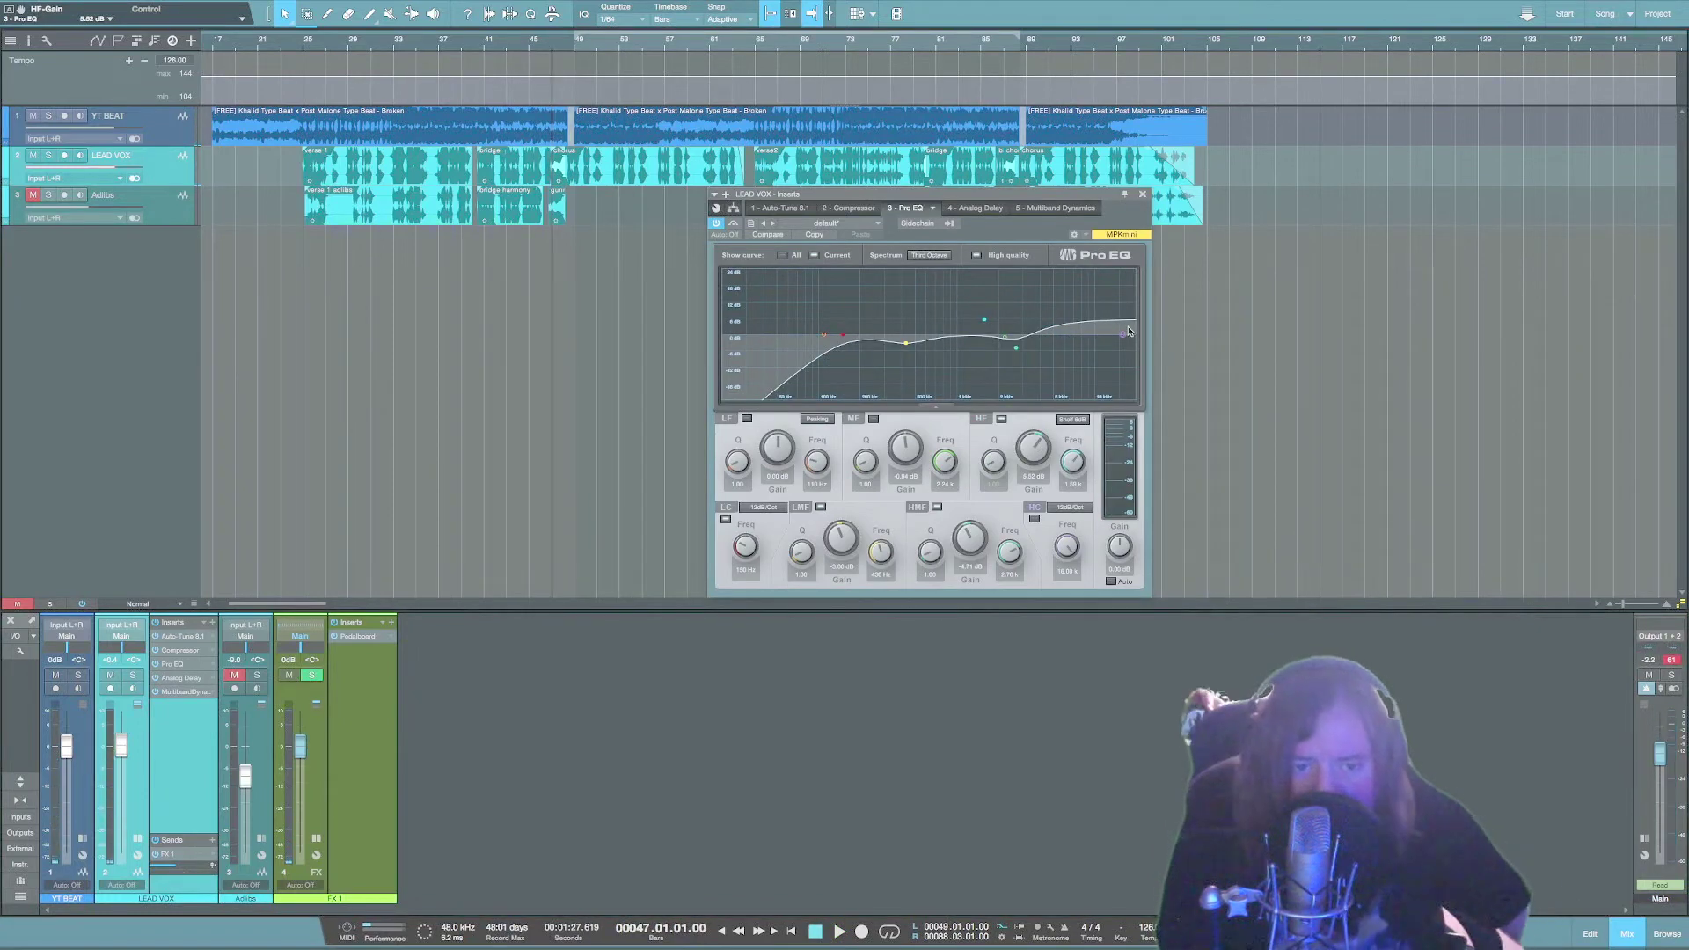
pyautogui.click(1143, 195)
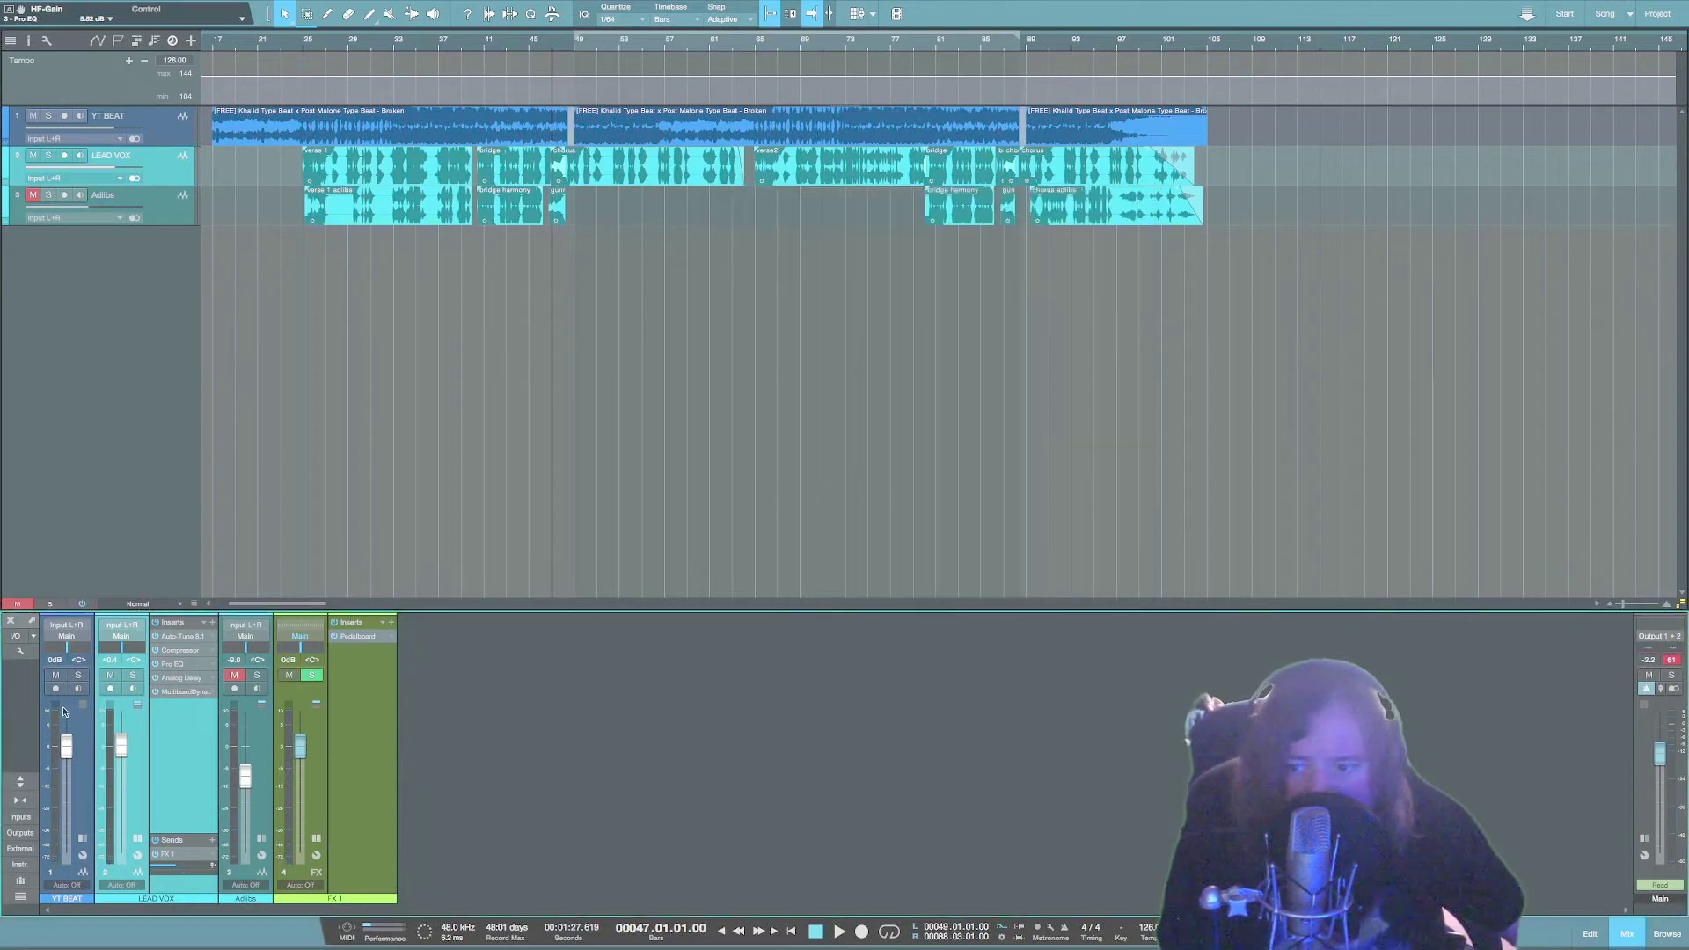
# Lower the High Mid low threshold in the LEAD VOX channel's Multiband Dynamics to about -30 dB during playback.
pyautogui.click(203, 692)
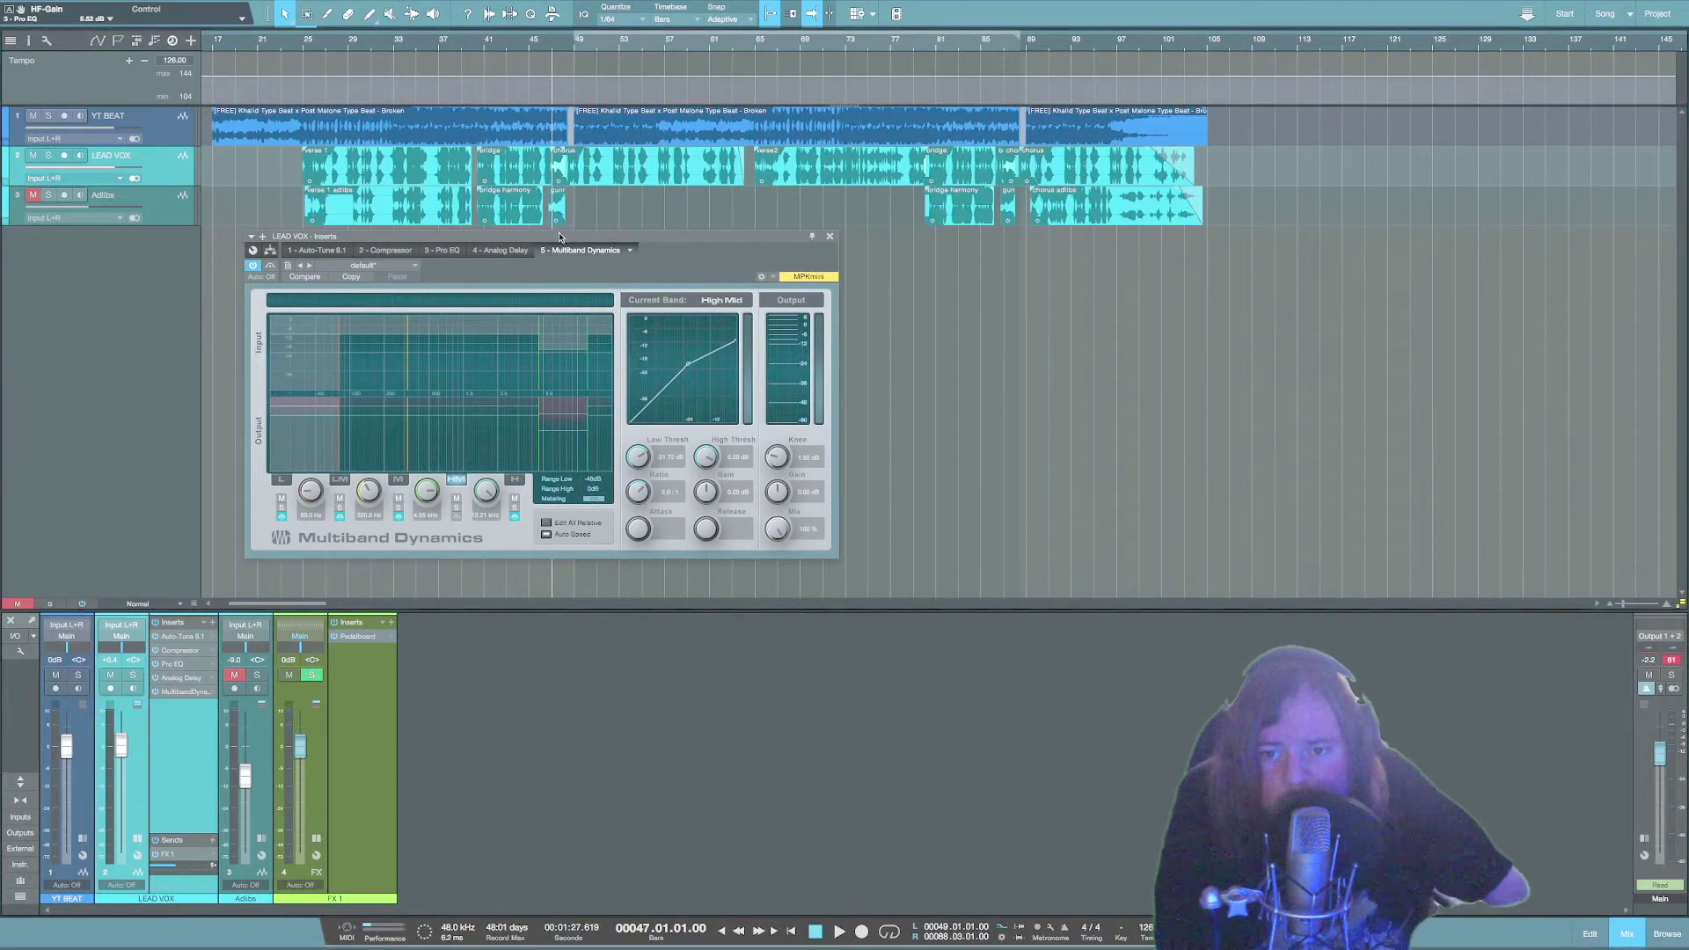
pyautogui.moveTo(559, 236); pyautogui.dragTo(641, 245)
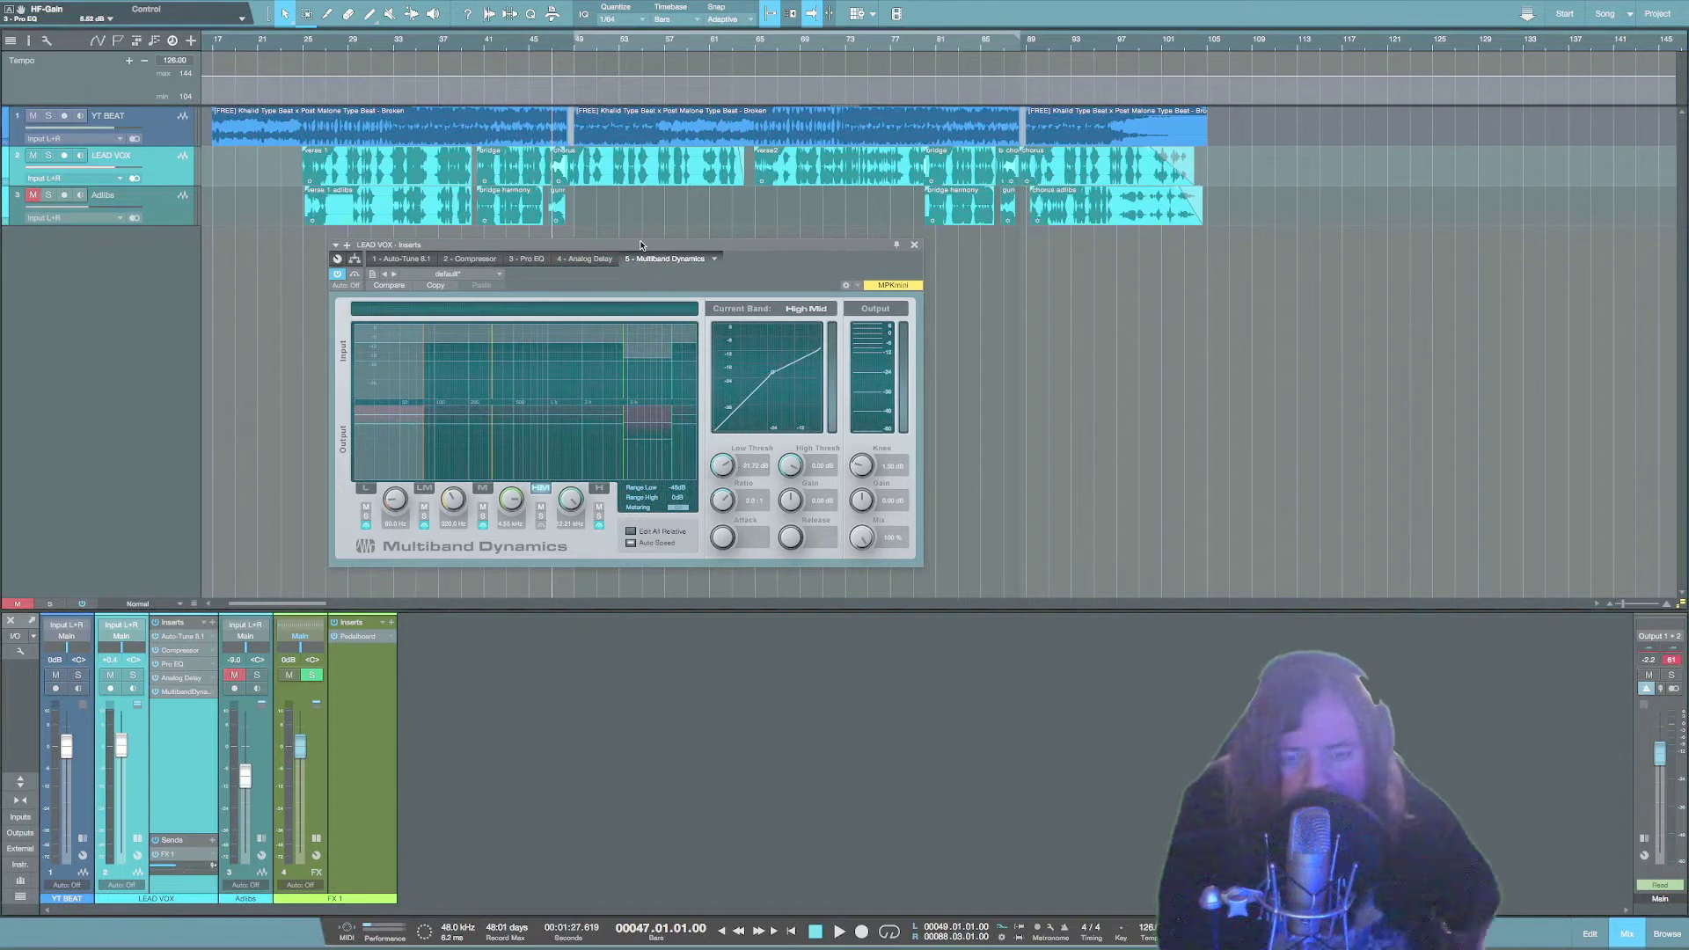
pyautogui.press('space')
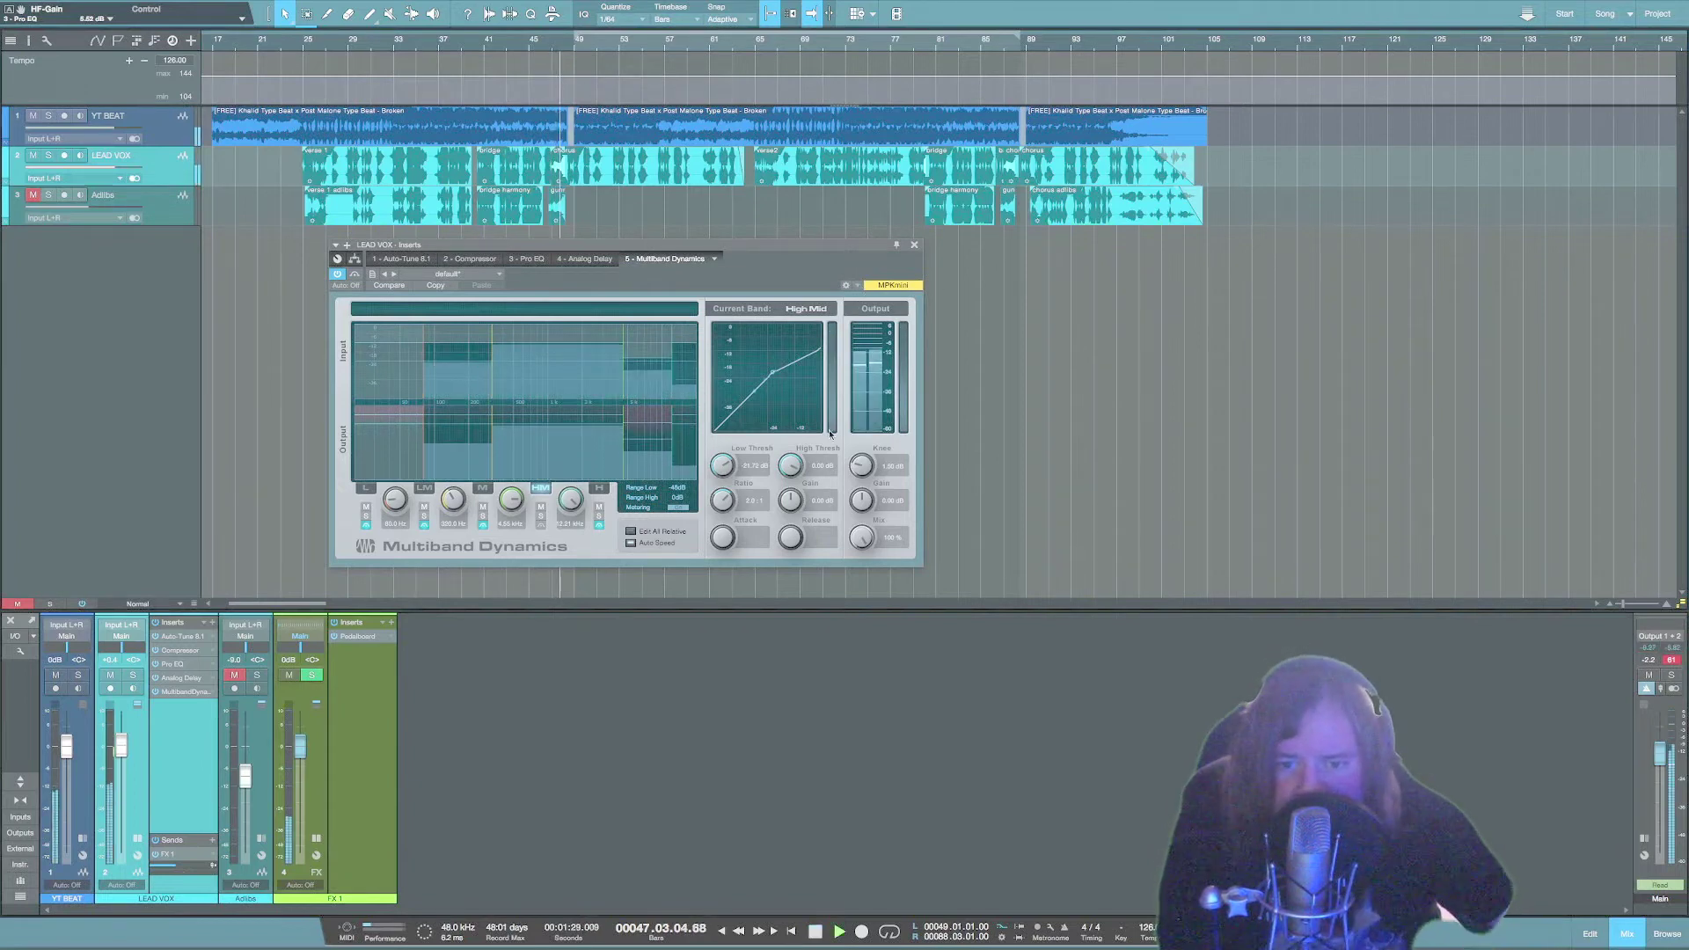
pyautogui.moveTo(722, 466); pyautogui.dragTo(721, 476)
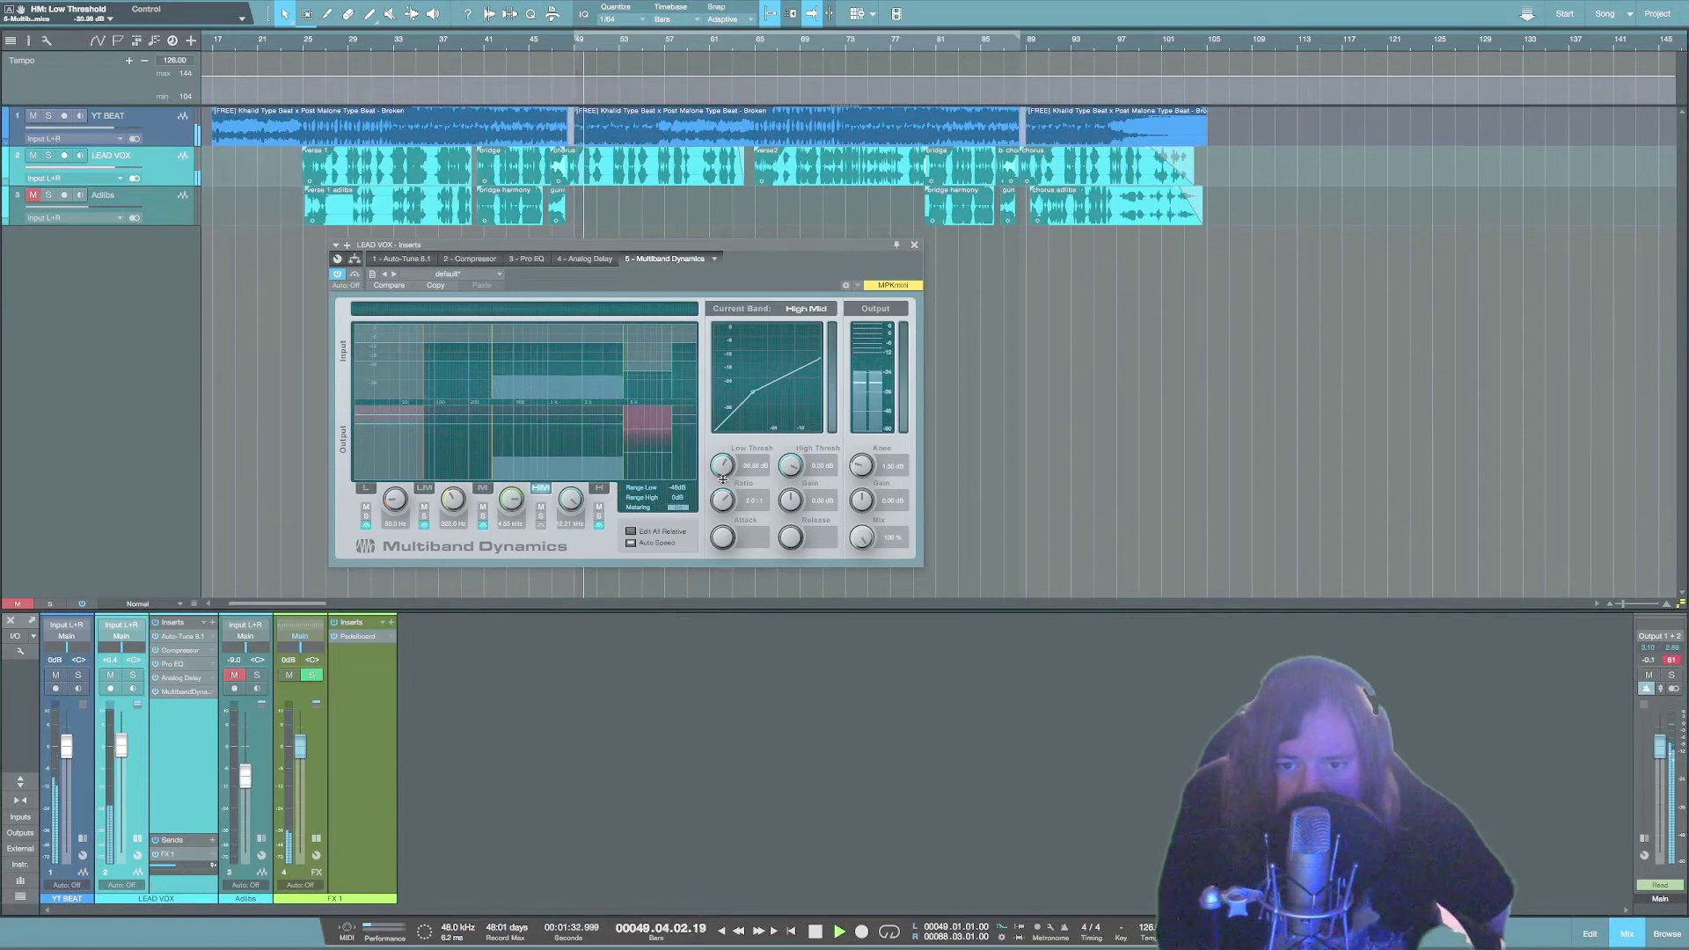
pyautogui.click(914, 244)
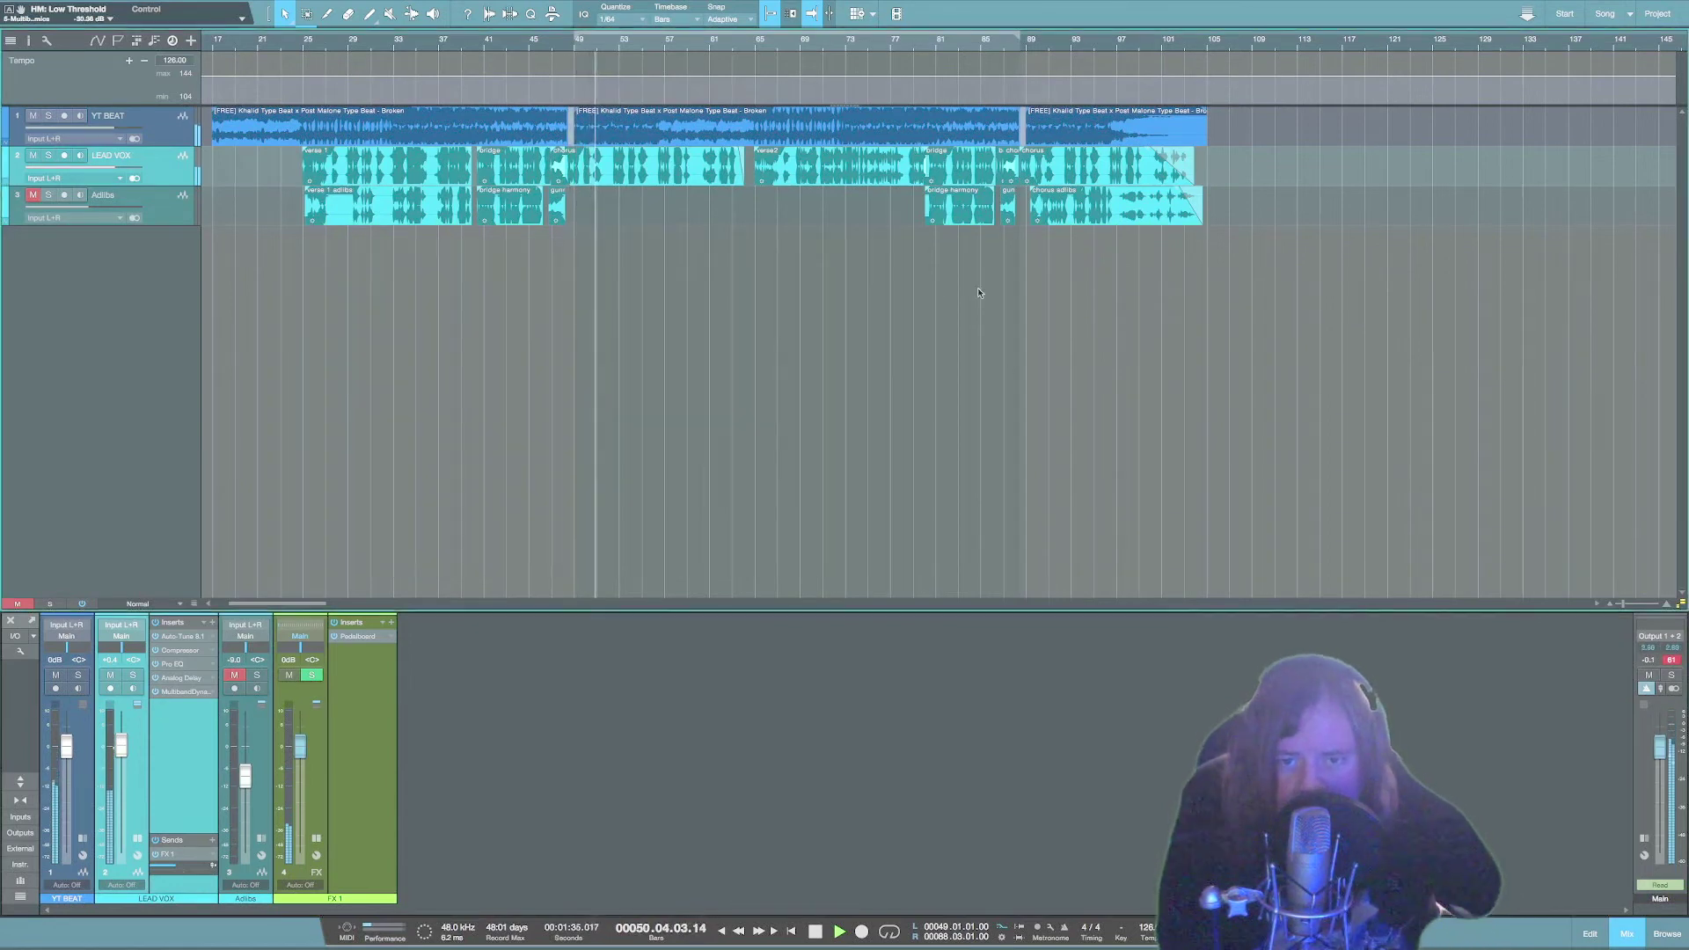
pyautogui.press('space')
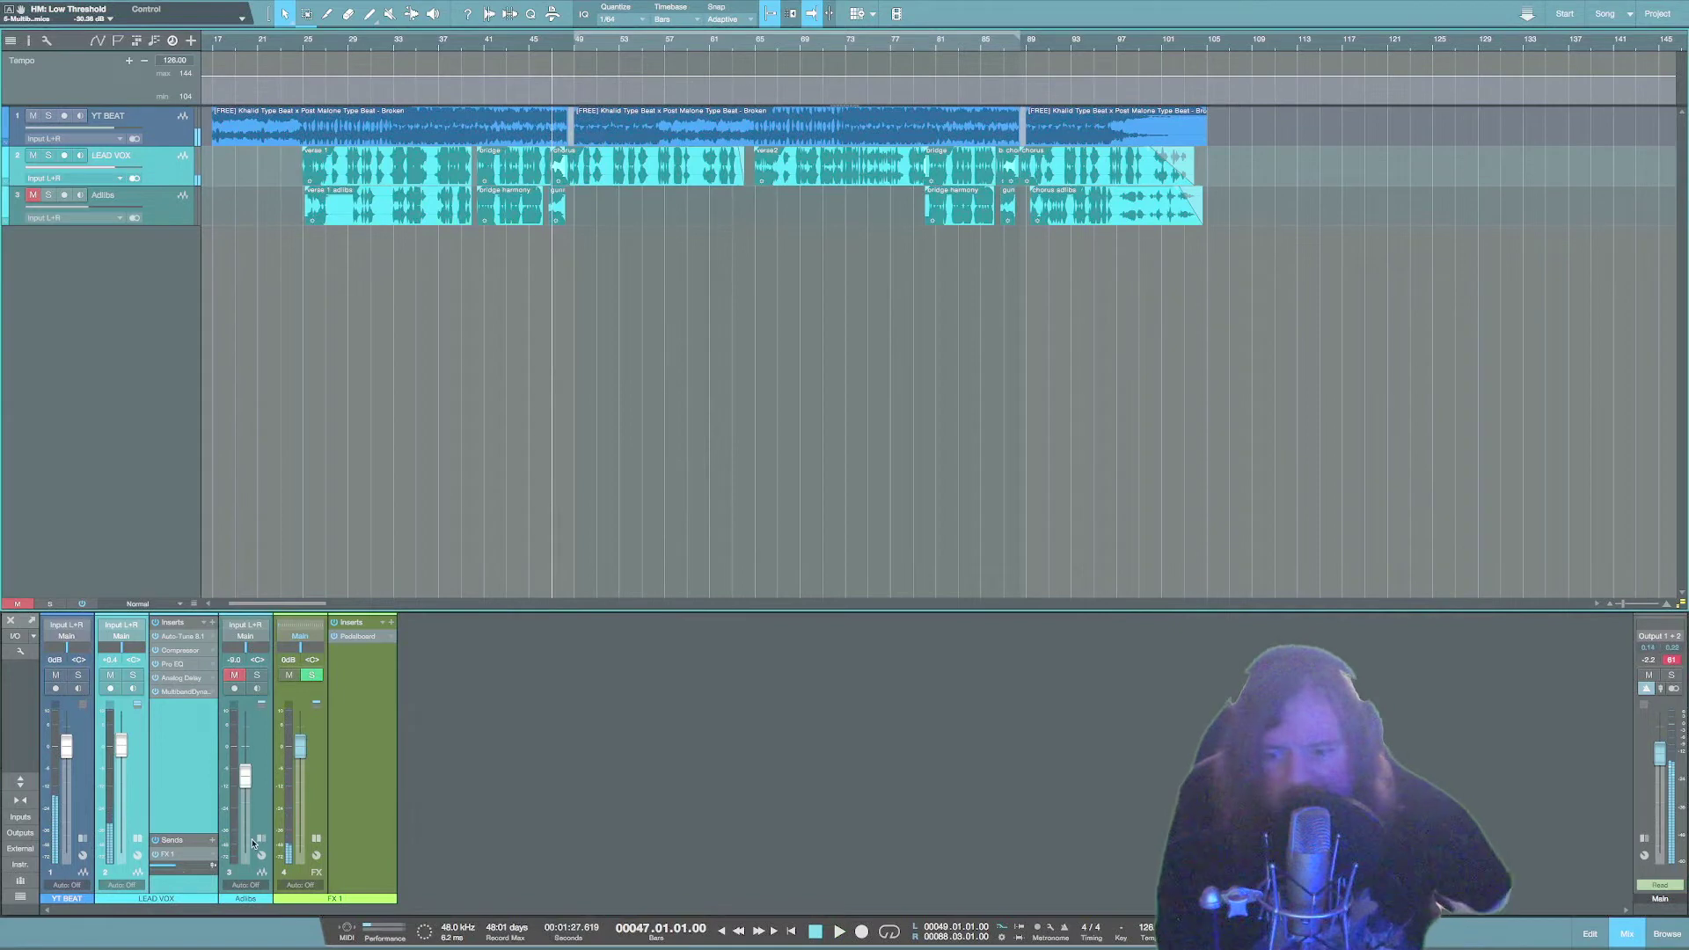
# Copy the LEAD VOX channel's Compressor, Pro EQ, Analog Delay, Multiband Dynamics and FX 1 send to the Adlibs channel.
pyautogui.click(261, 840)
pyautogui.doubleClick(319, 652)
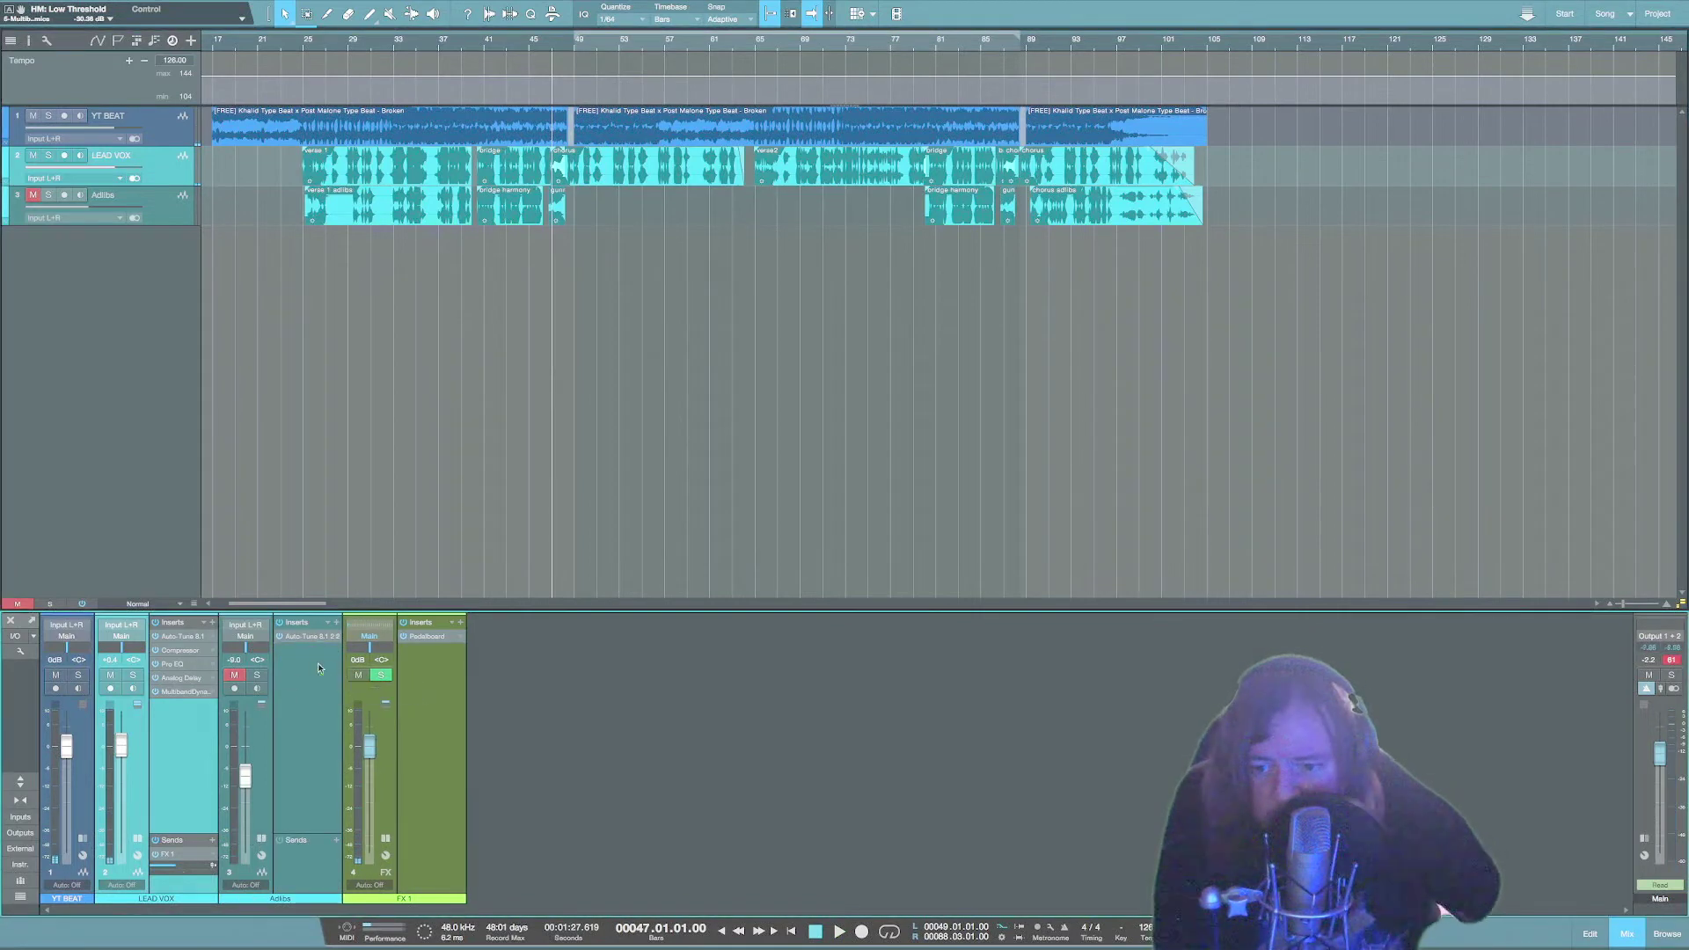
pyautogui.moveTo(188, 667); pyautogui.dragTo(299, 669)
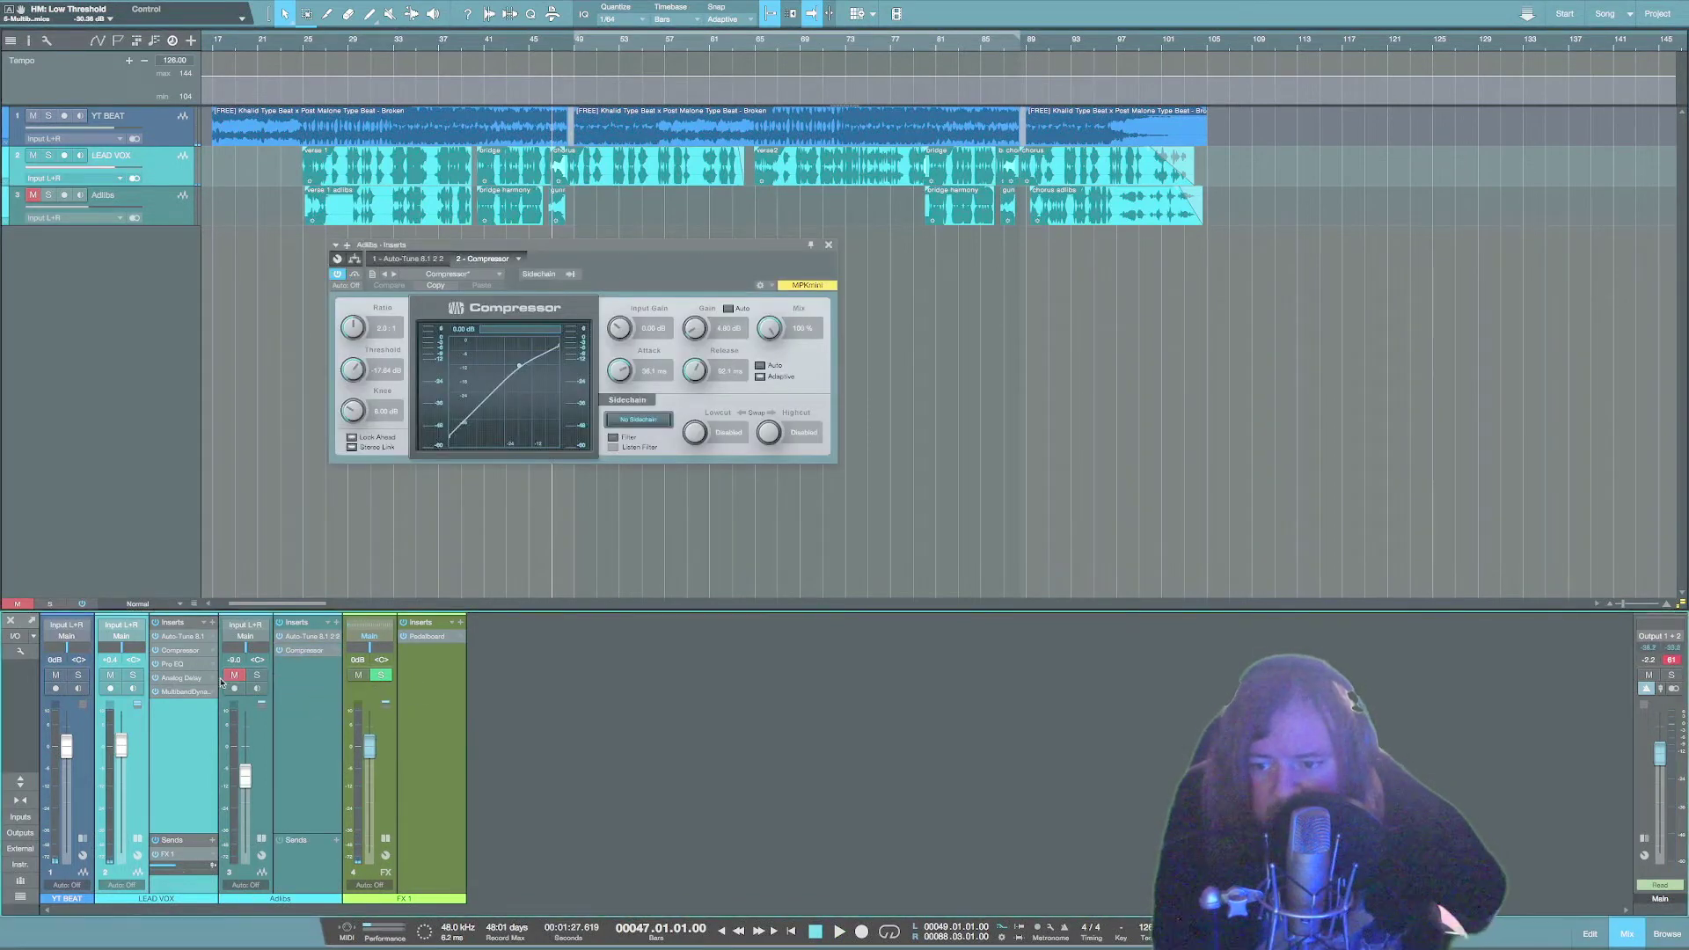
pyautogui.moveTo(195, 685); pyautogui.dragTo(306, 695)
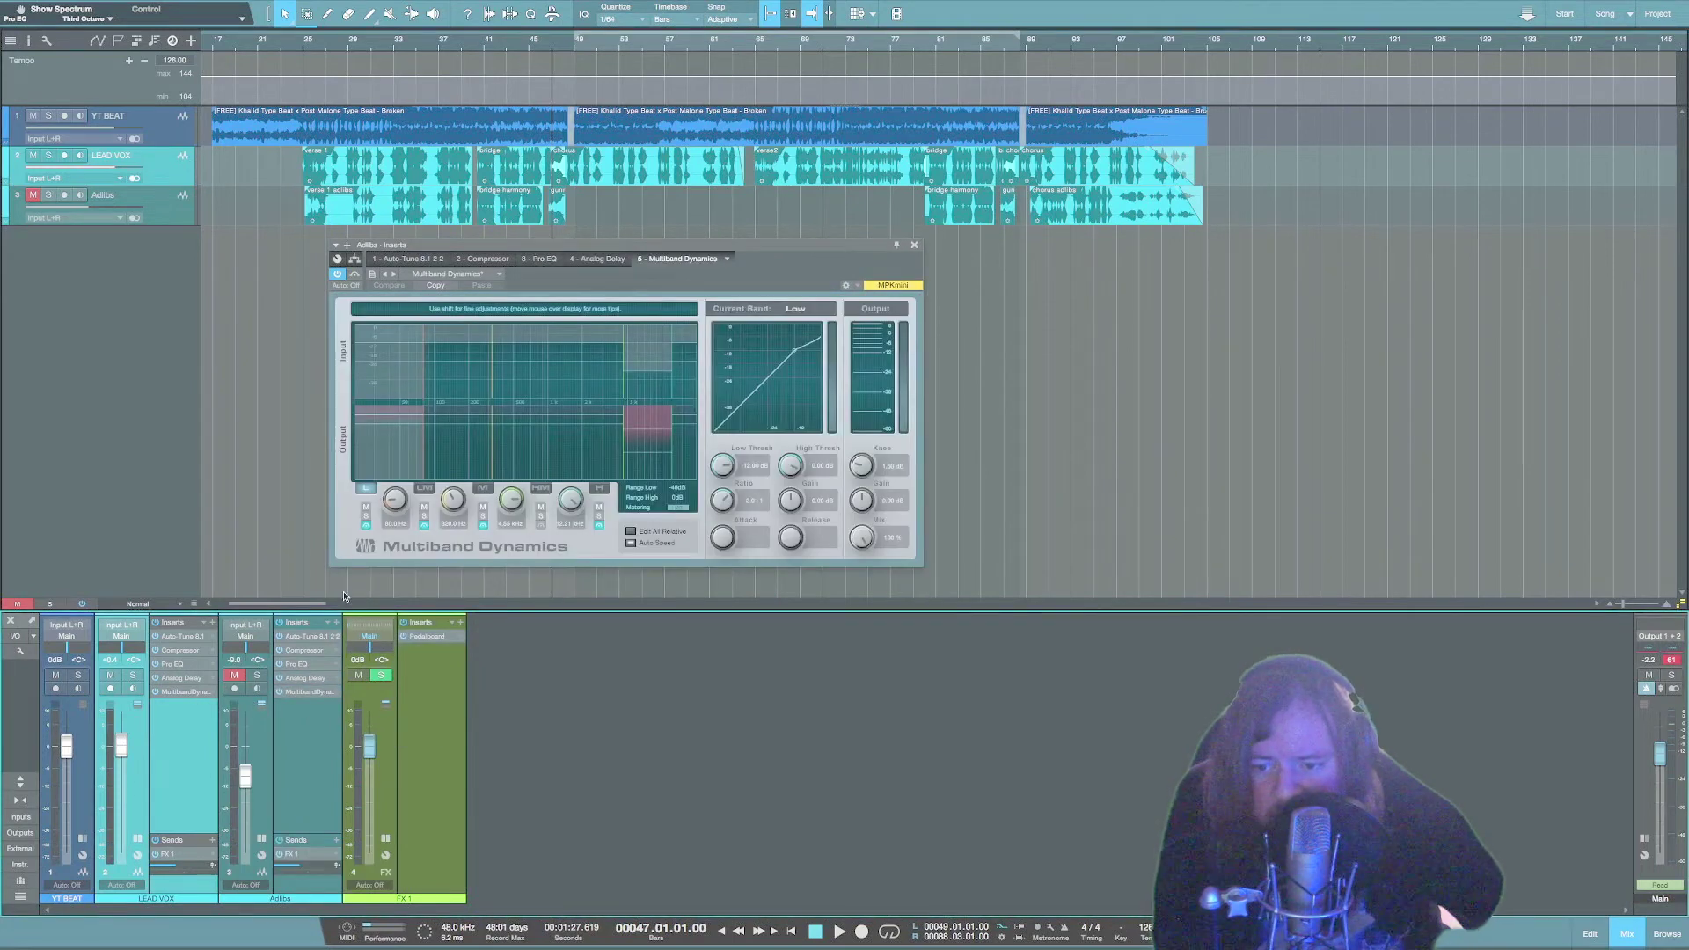
# Set the Adlibs channel's Compressor attack to 0.10 ms and unmute the Adlibs channel.
pyautogui.click(317, 651)
pyautogui.click(235, 676)
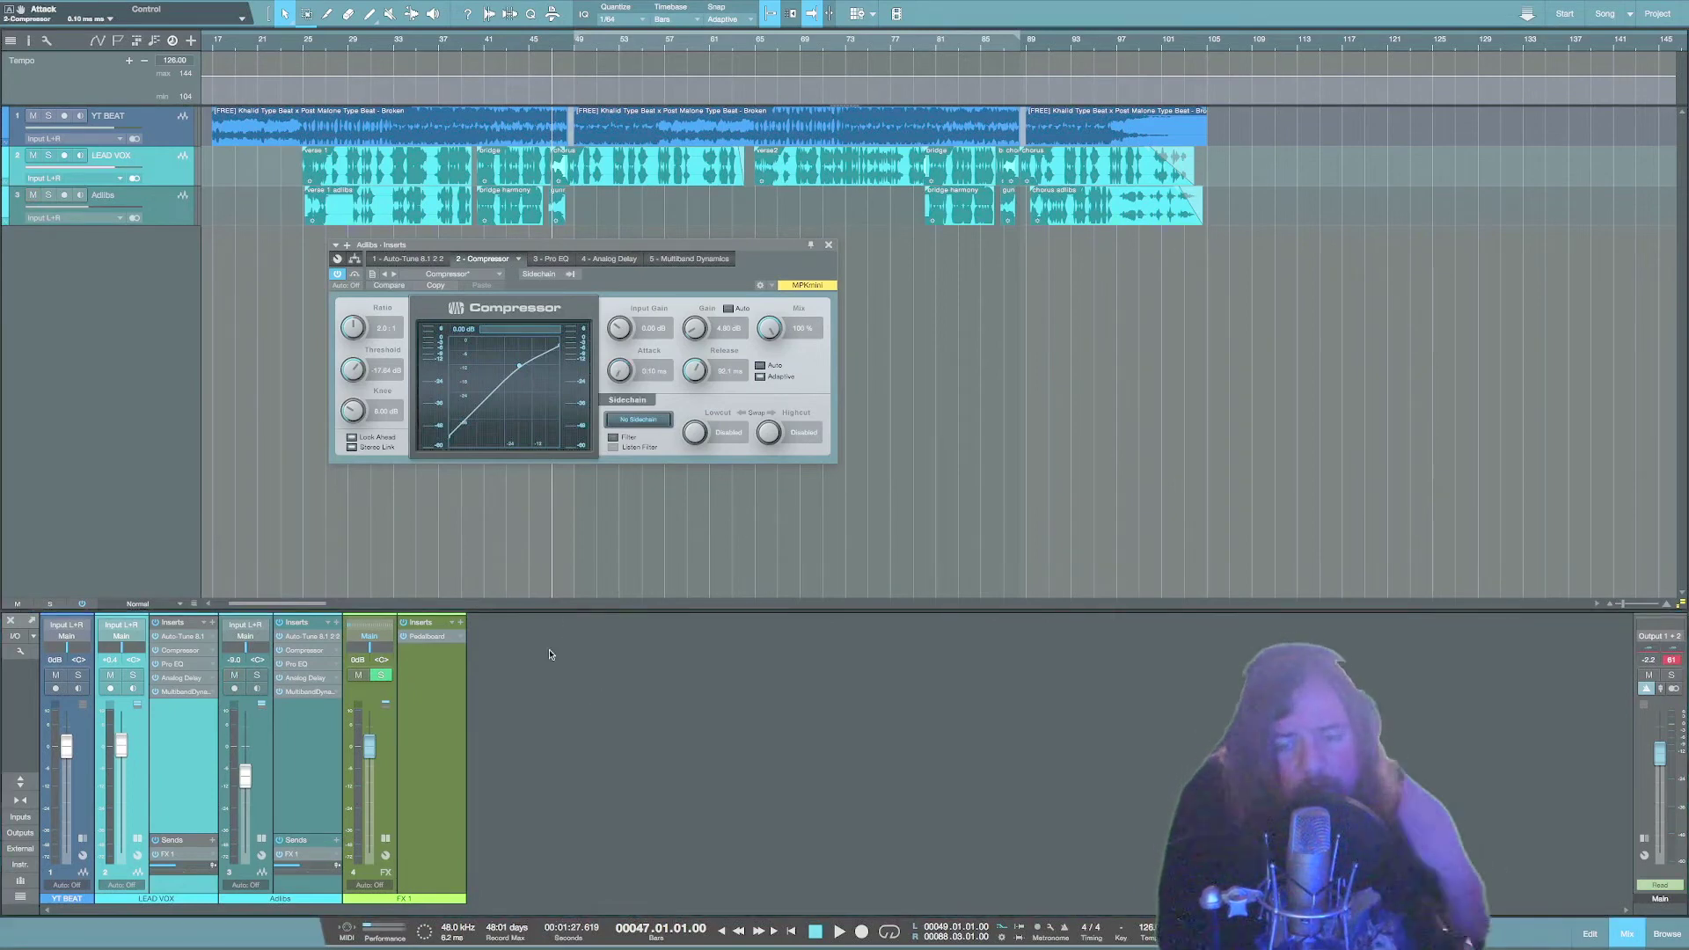
pyautogui.click(828, 244)
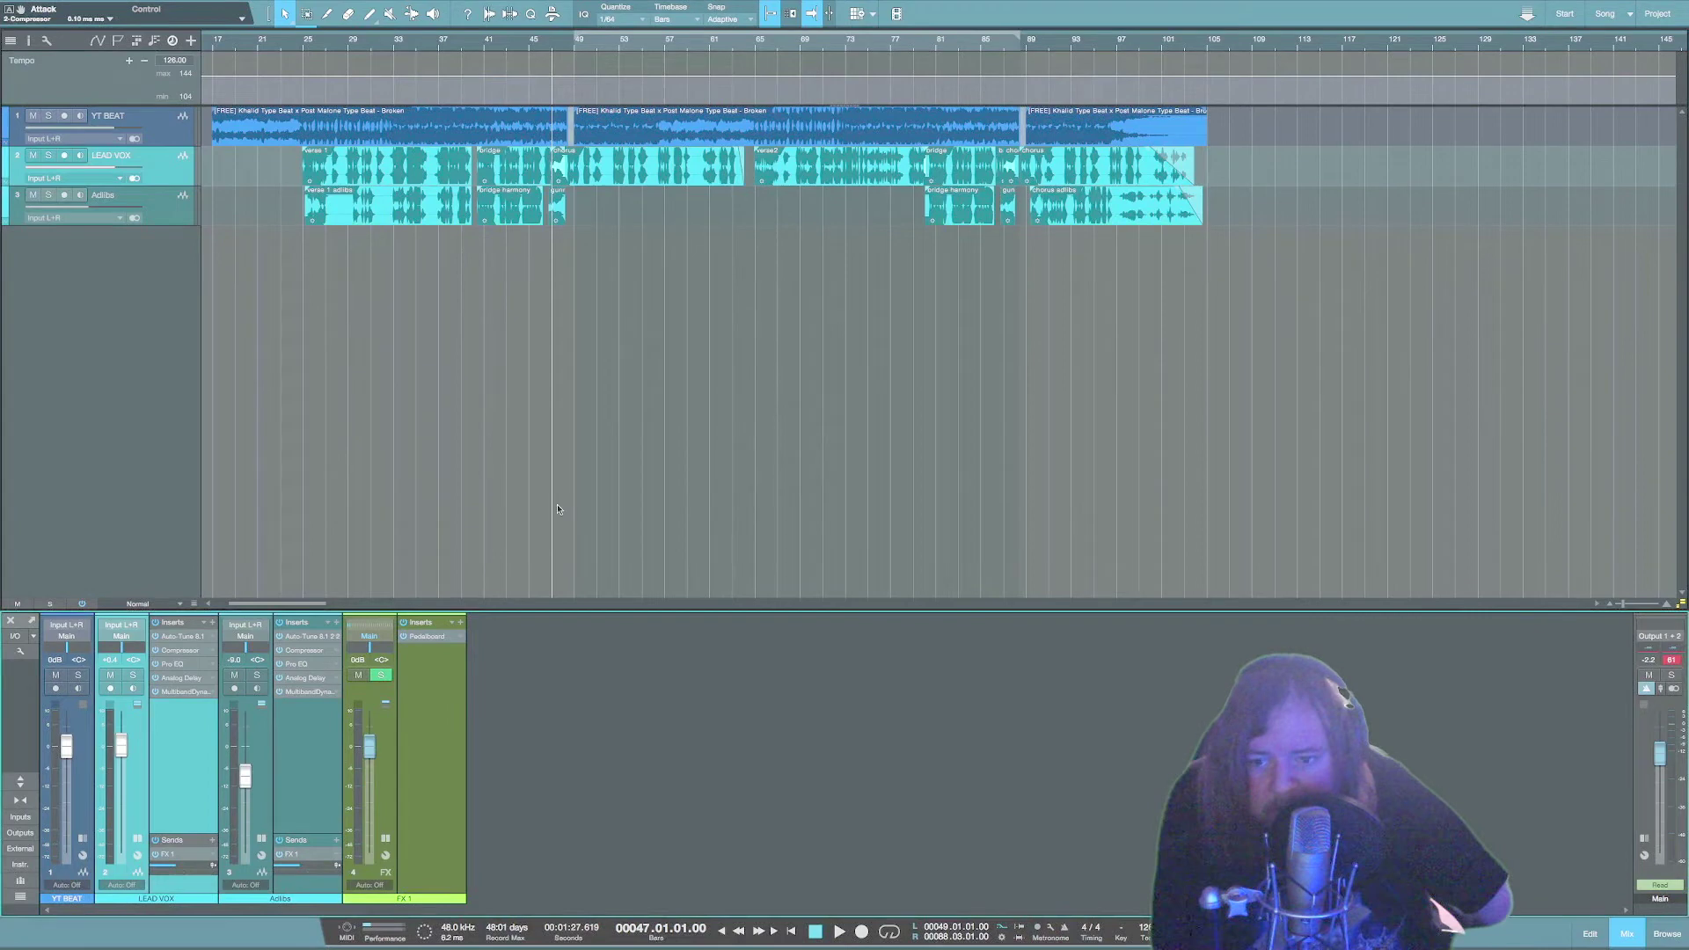
# Raise the mix of the Adlibs channel's Analog Delay during playback.
pyautogui.click(304, 683)
pyautogui.press('space')
pyautogui.moveTo(798, 356); pyautogui.dragTo(798, 335)
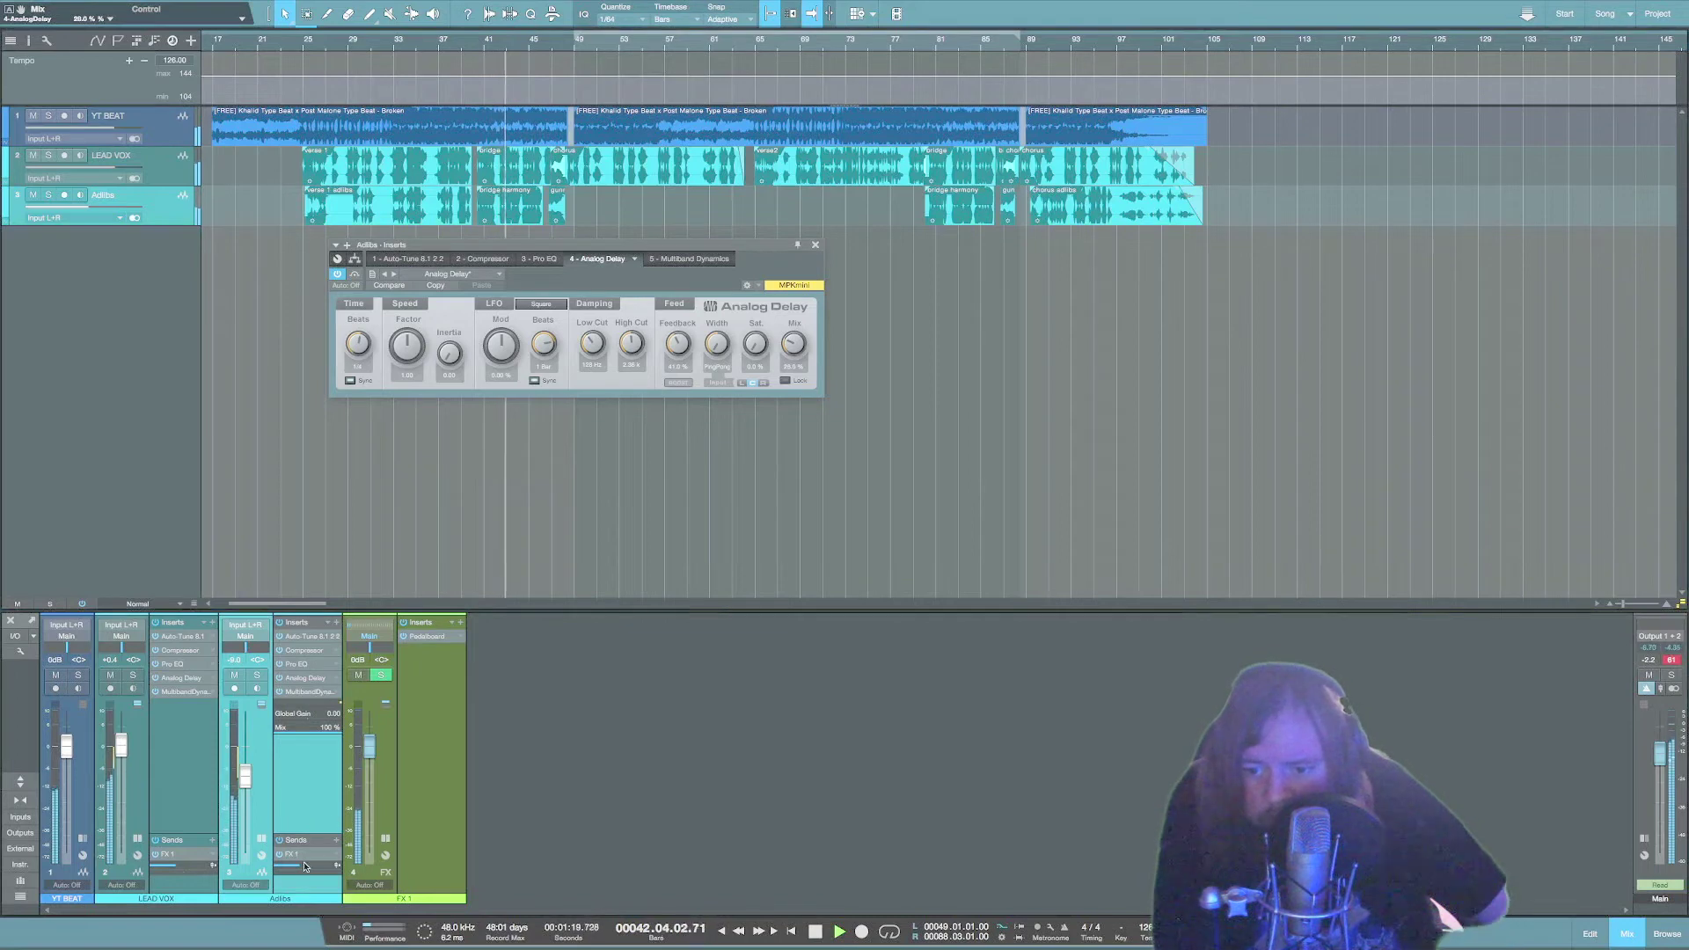
# Raise the Adlibs channel's FX 1 send to about -8.8 dB and lower its volume to about -11 dB.
pyautogui.moveTo(316, 869); pyautogui.dragTo(314, 869)
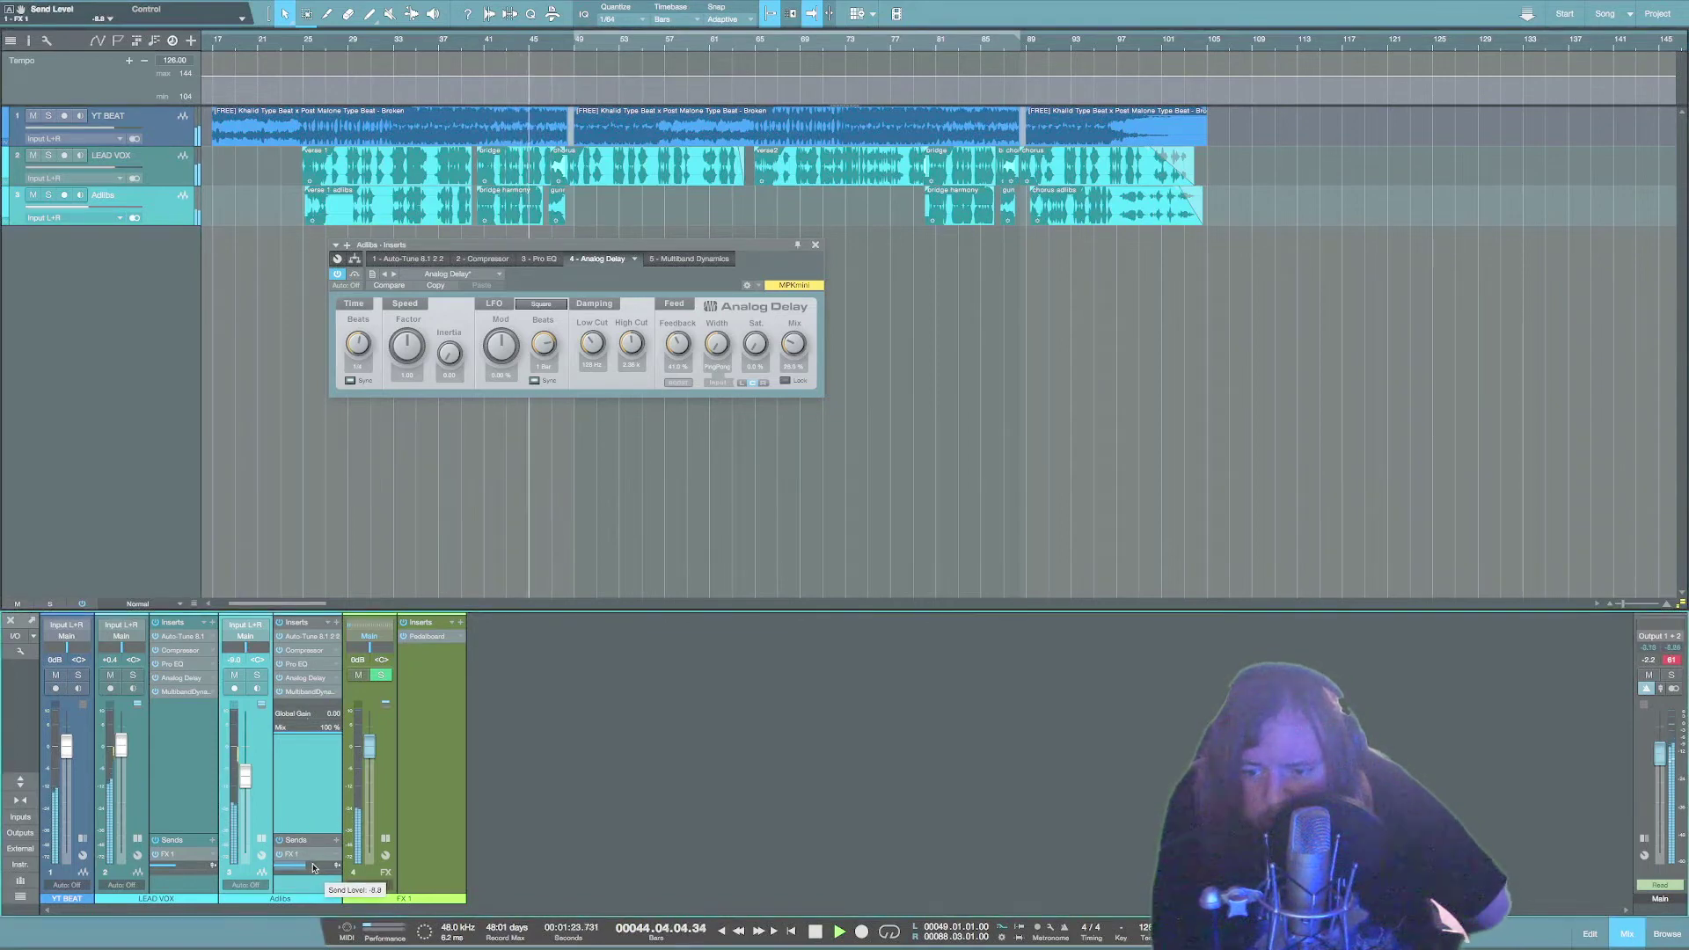
pyautogui.moveTo(246, 775); pyautogui.dragTo(246, 782)
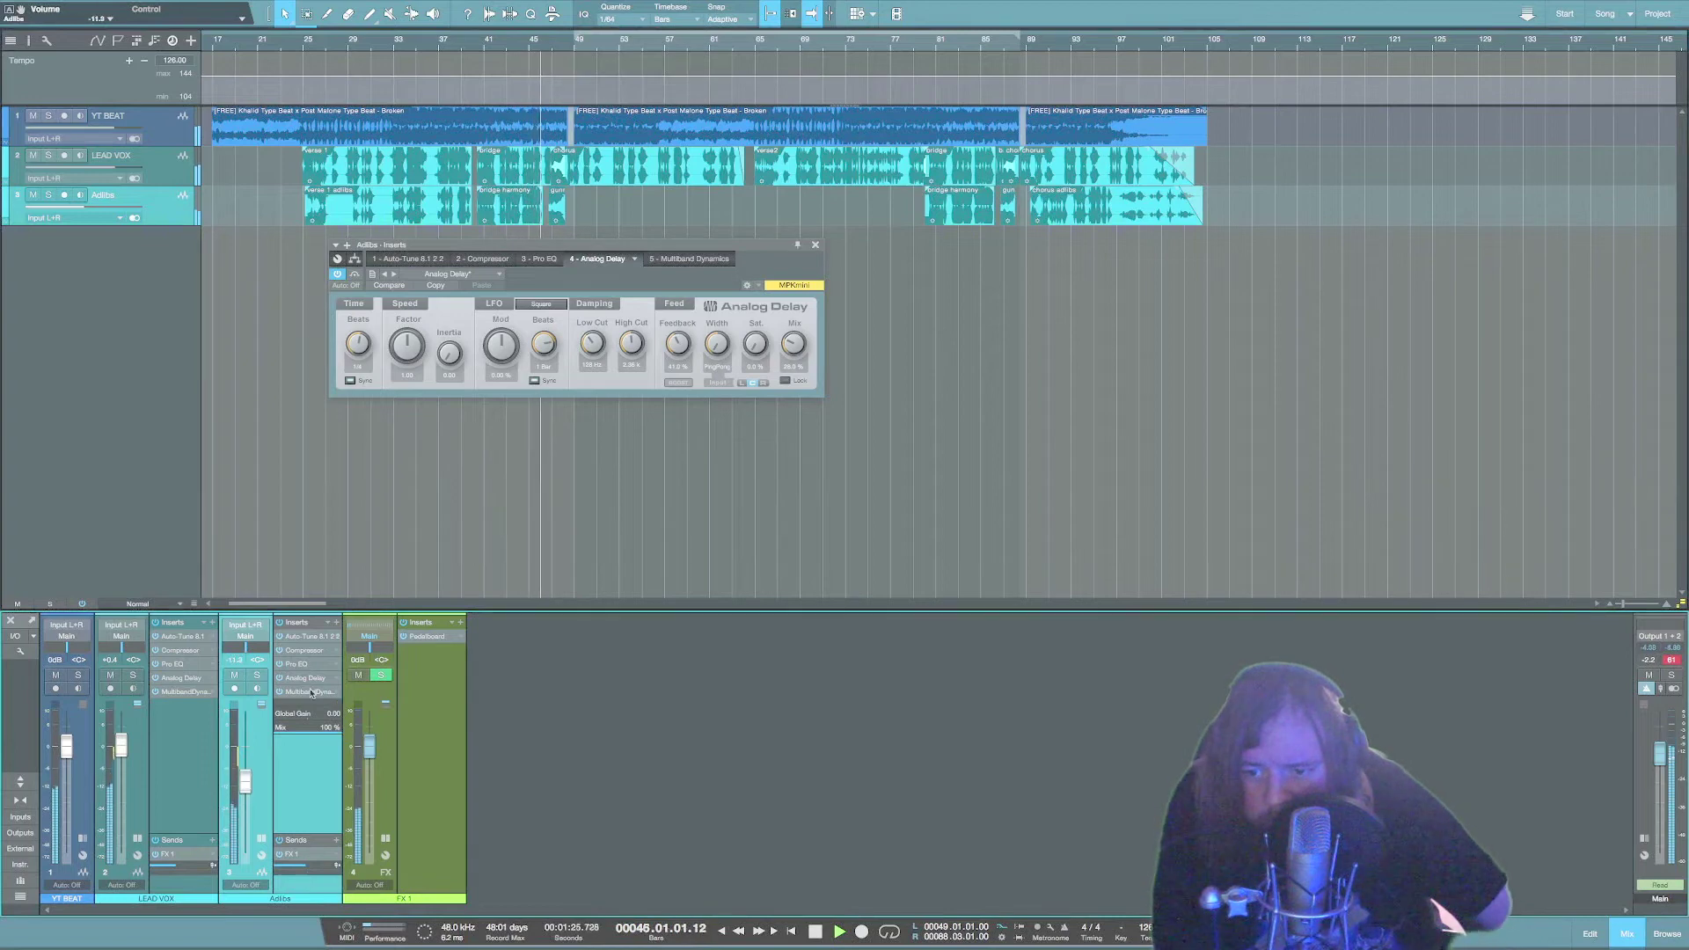
pyautogui.press('space')
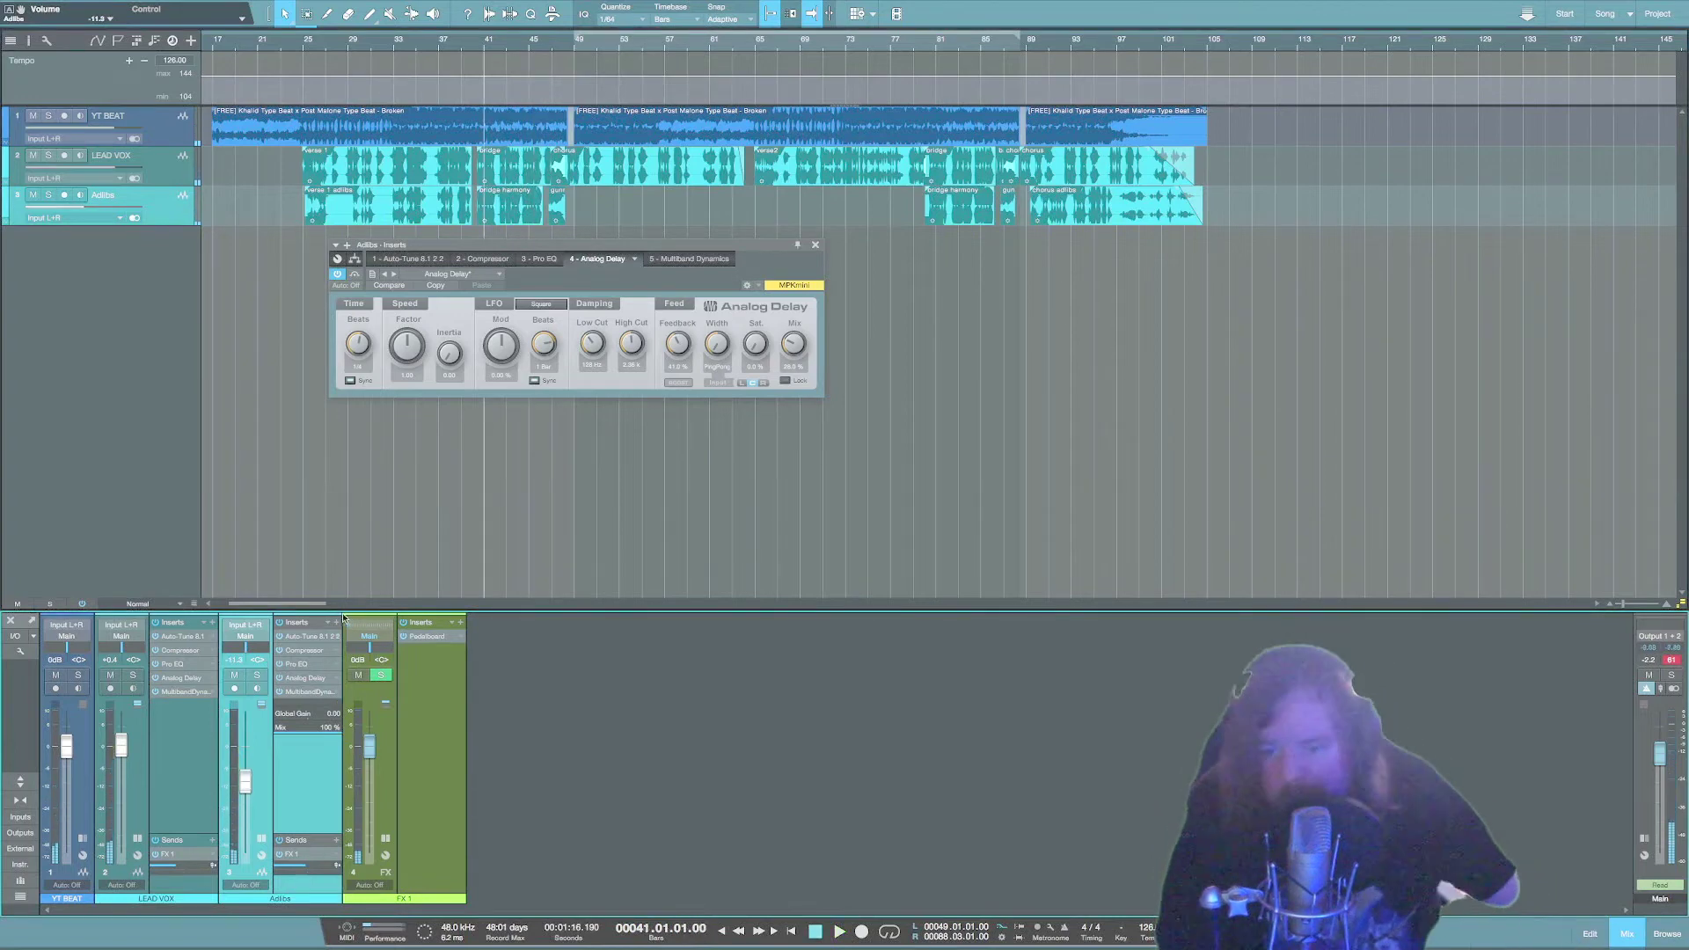
# Insert a second Pro EQ on the Adlibs channel and enable its high cut at a frequency just under 2 kHz.
pyautogui.click(335, 621)
pyautogui.write('eq')
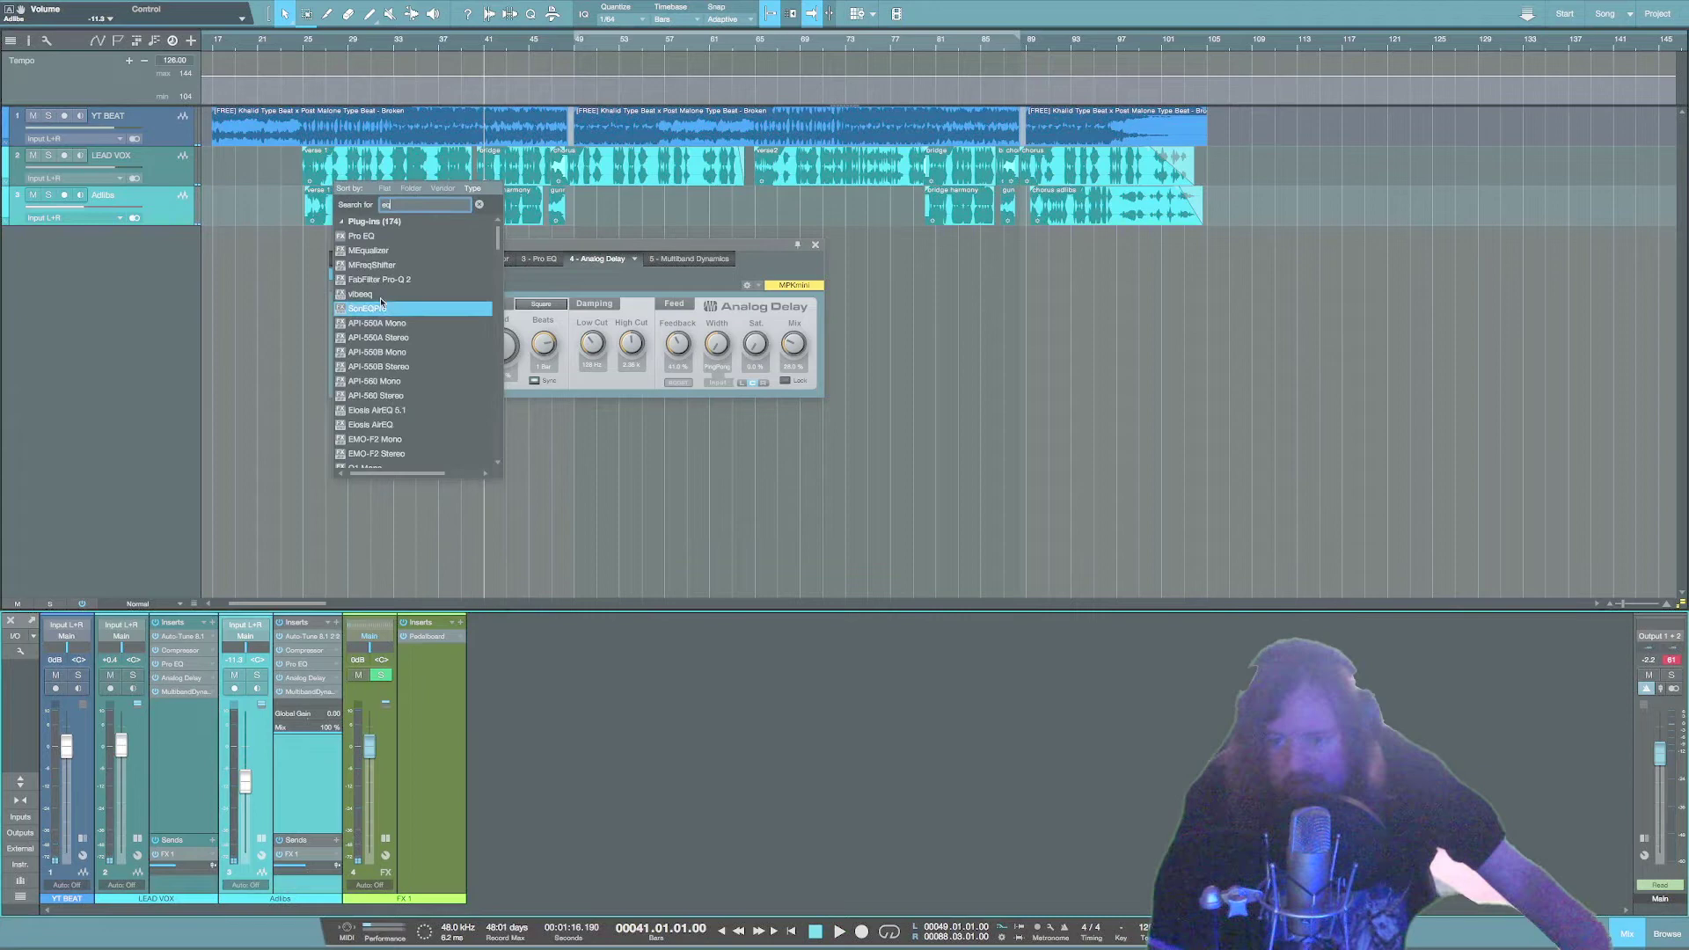
pyautogui.click(360, 236)
pyautogui.click(655, 558)
pyautogui.moveTo(688, 598); pyautogui.dragTo(663, 617)
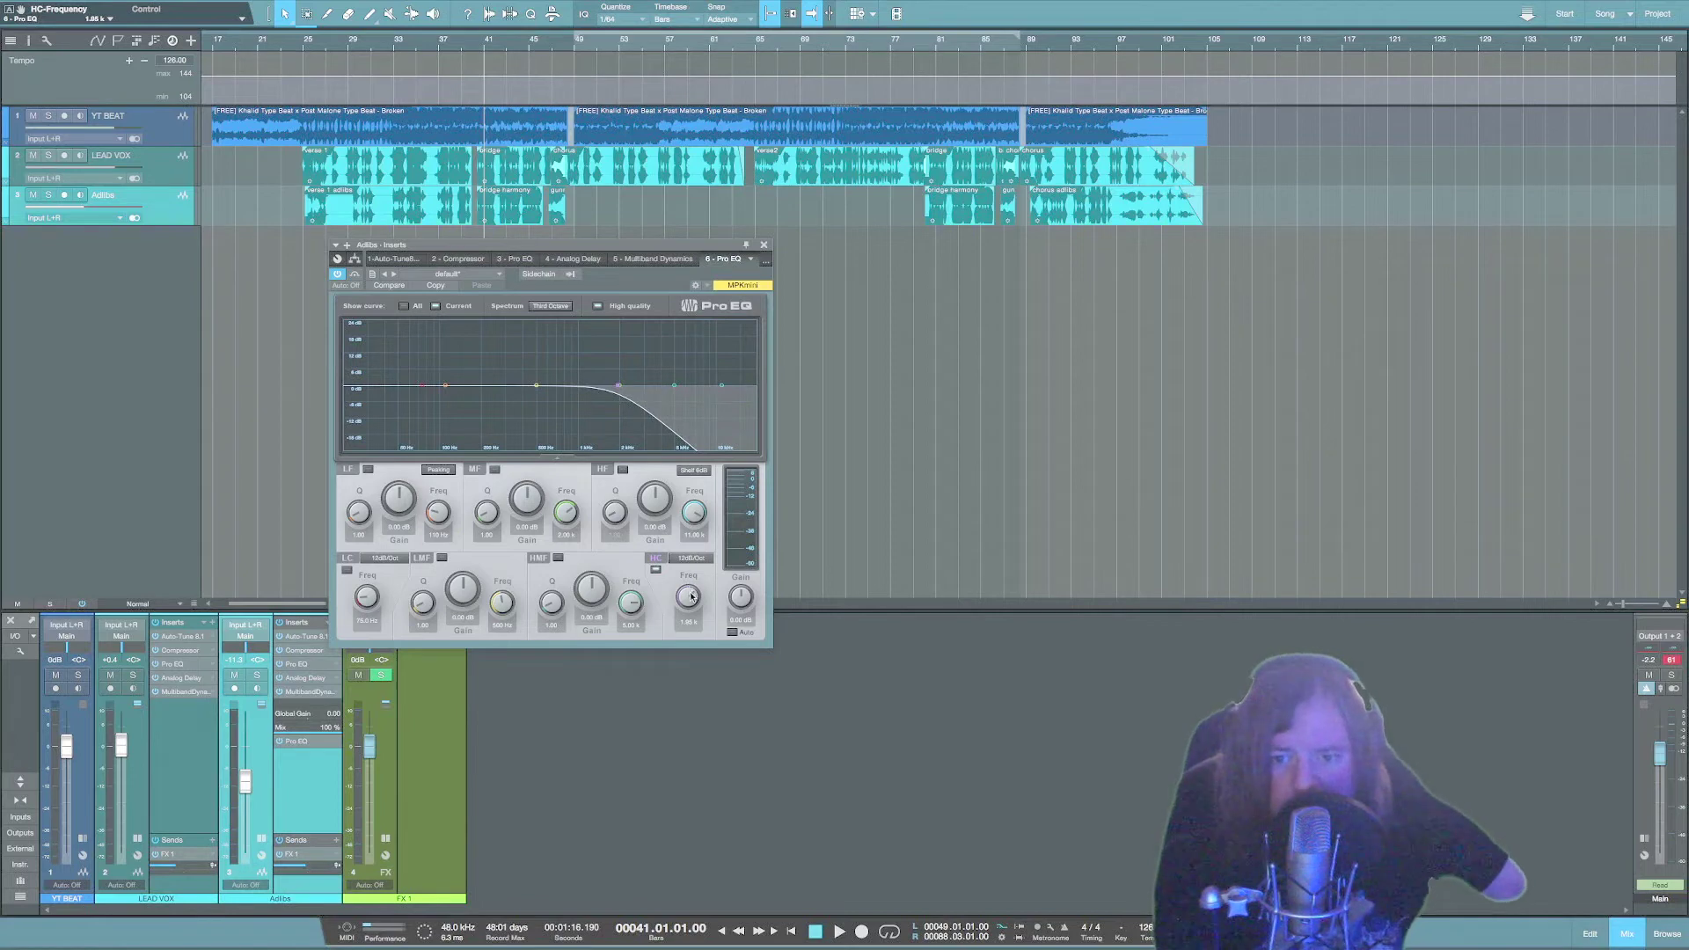
# Raise the second Adlibs Pro EQ's high cut to about 4 kHz and enable its low cut at roughly 660 Hz during playback.
pyautogui.press('space')
pyautogui.moveTo(693, 597); pyautogui.dragTo(704, 596)
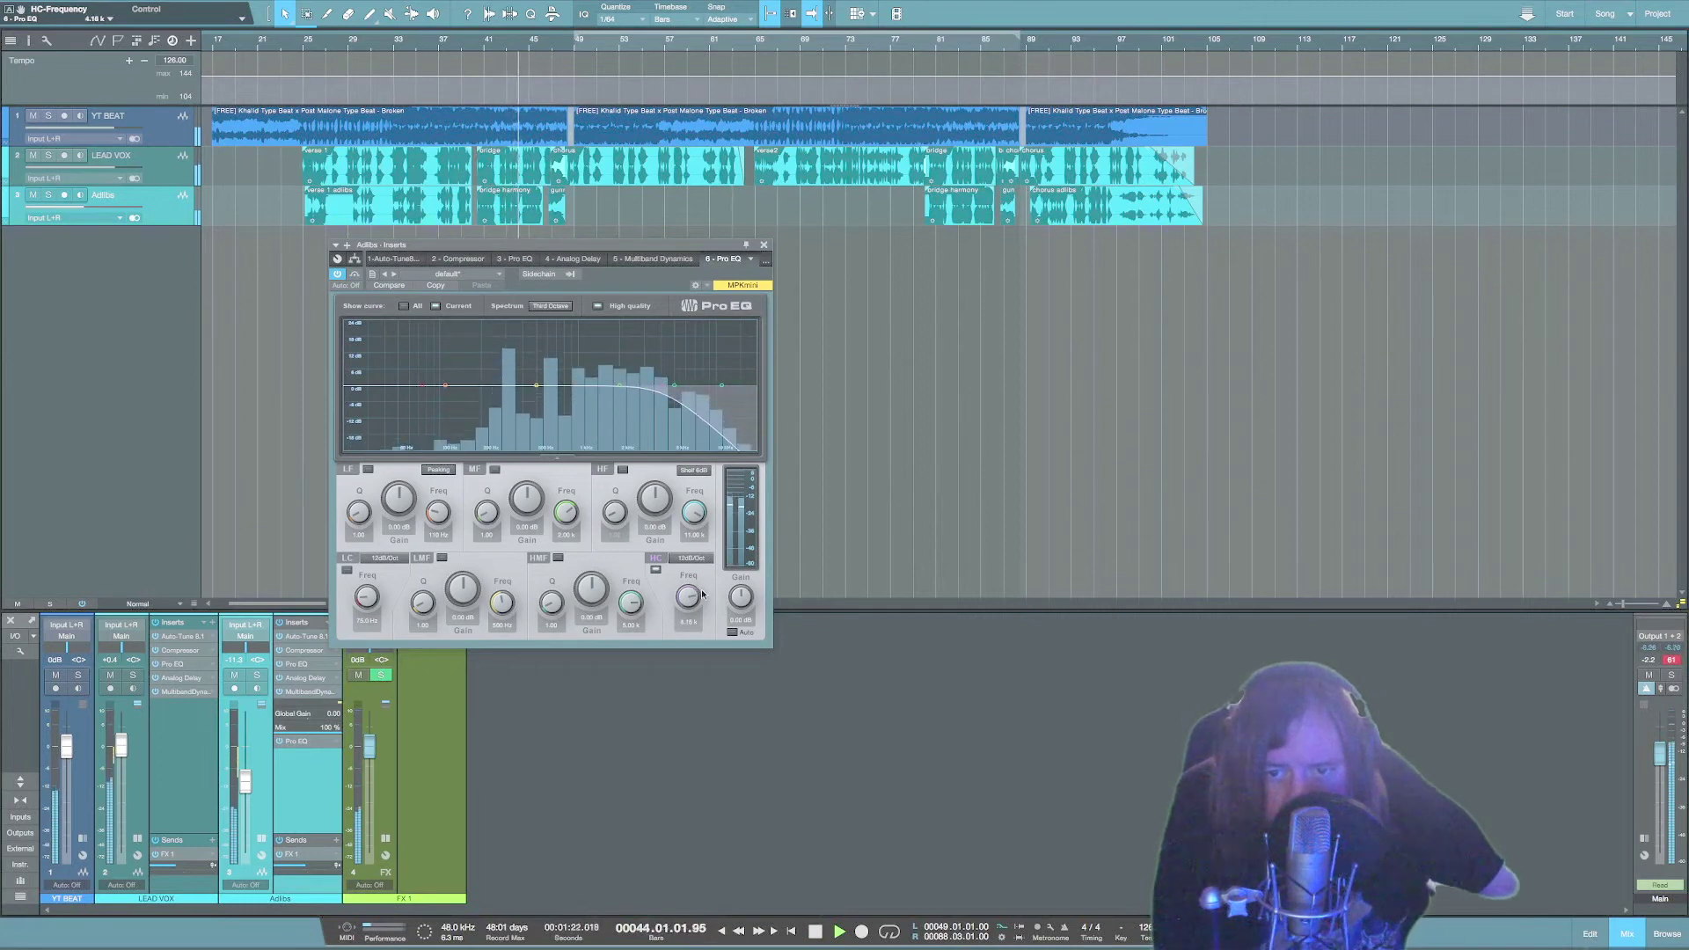
pyautogui.press('space')
pyautogui.click(347, 571)
pyautogui.press('space')
pyautogui.moveTo(368, 598); pyautogui.dragTo(361, 530)
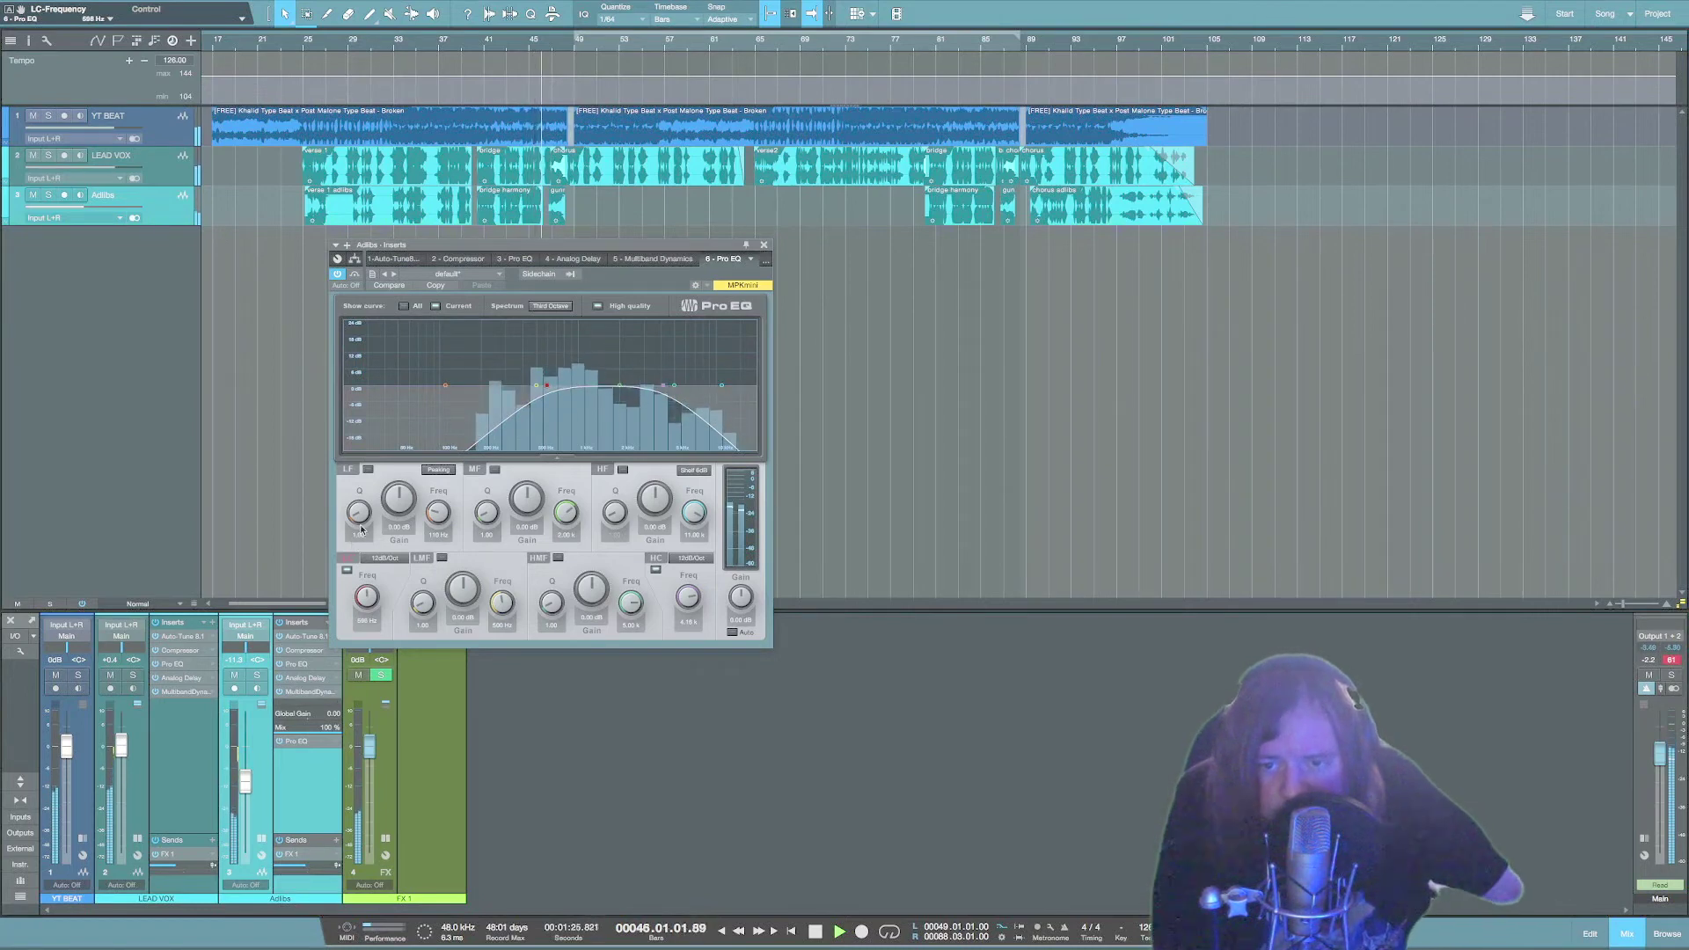
pyautogui.press('space')
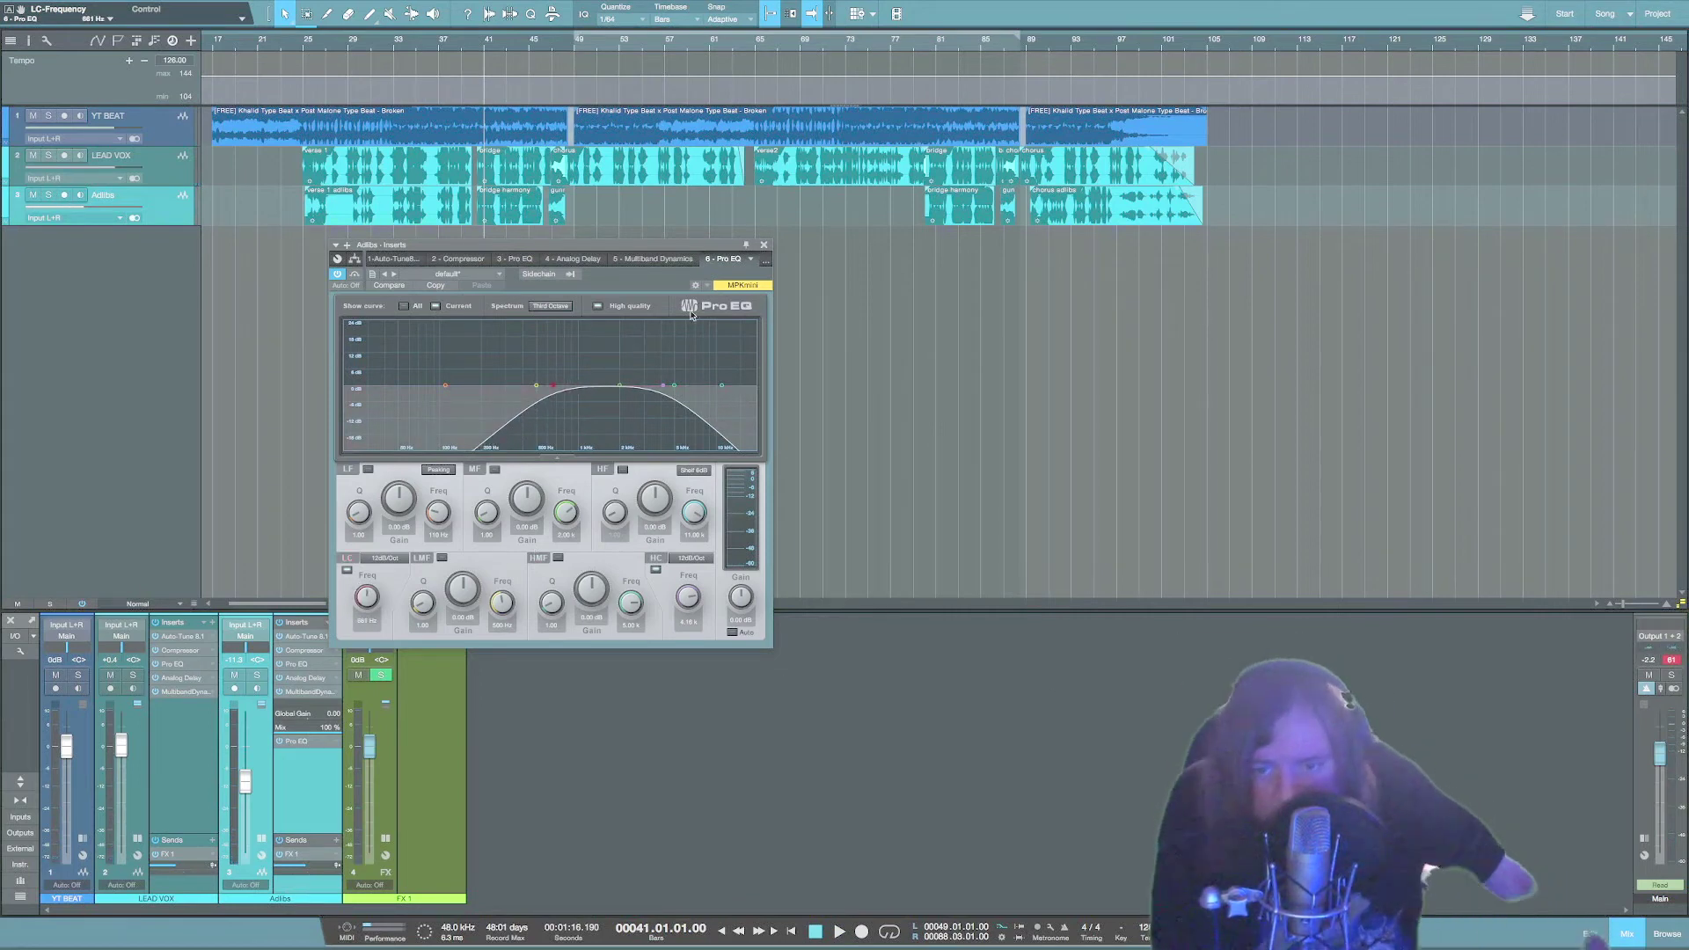
# Boost the Adlibs Pro EQ's mid band about 4 dB near 1.6 kHz, then raise the LEAD VOX volume to about +1.8 dB.
pyautogui.moveTo(621, 388); pyautogui.dragTo(626, 374)
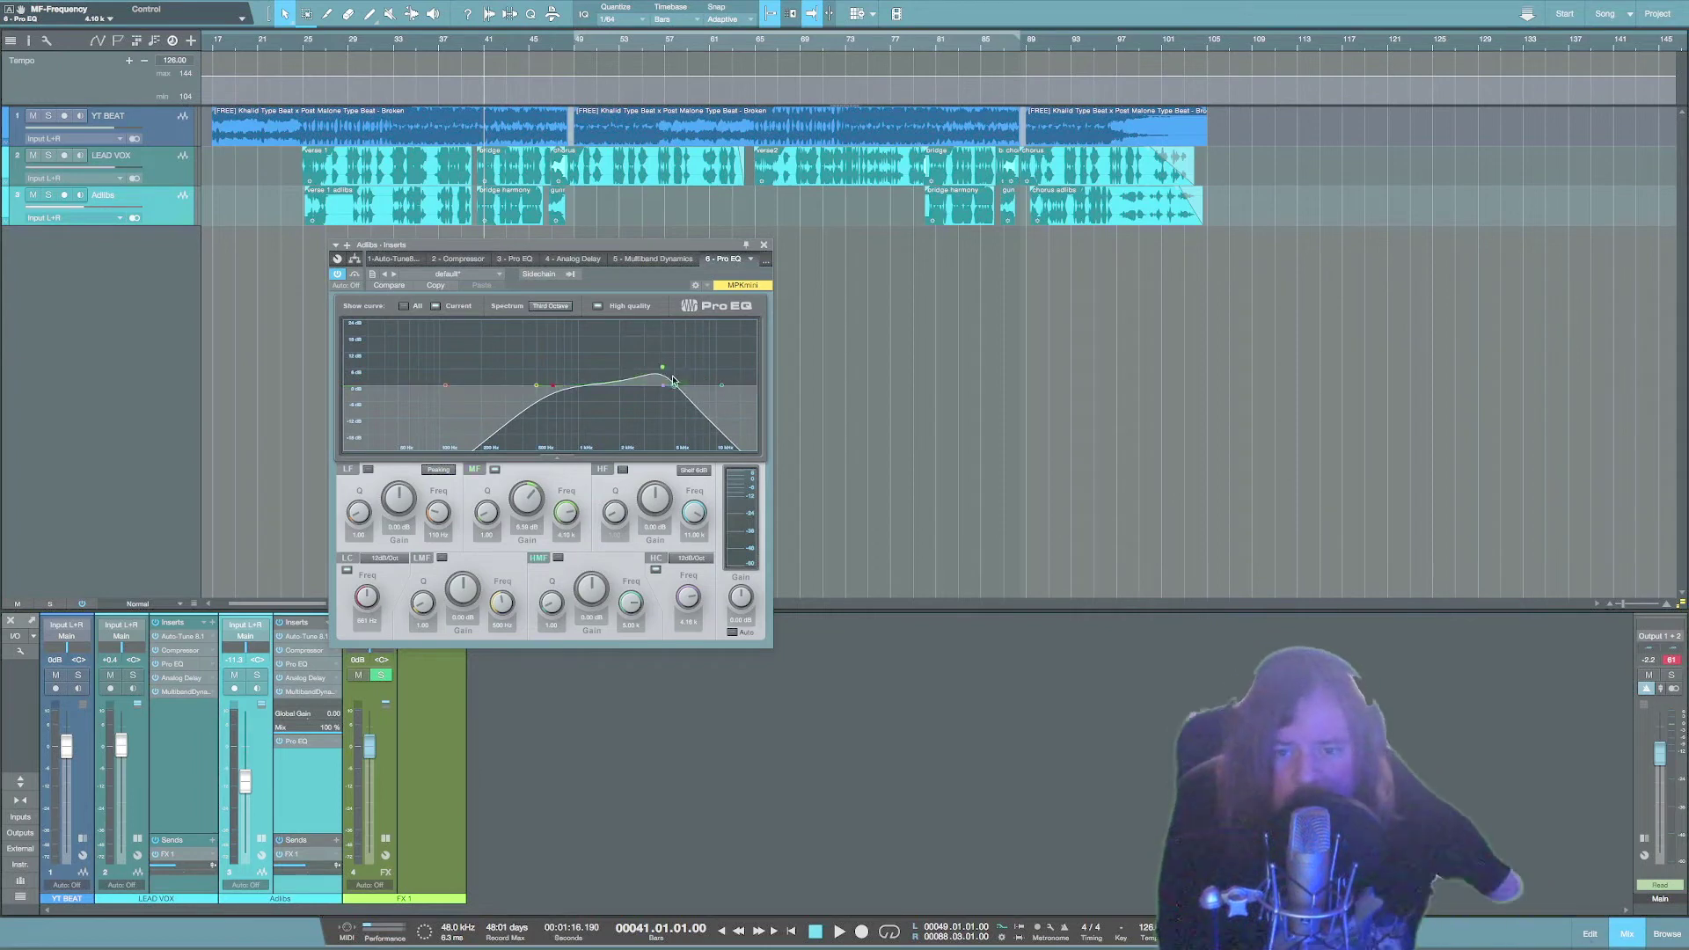
pyautogui.press('space')
pyautogui.moveTo(662, 367); pyautogui.dragTo(608, 374)
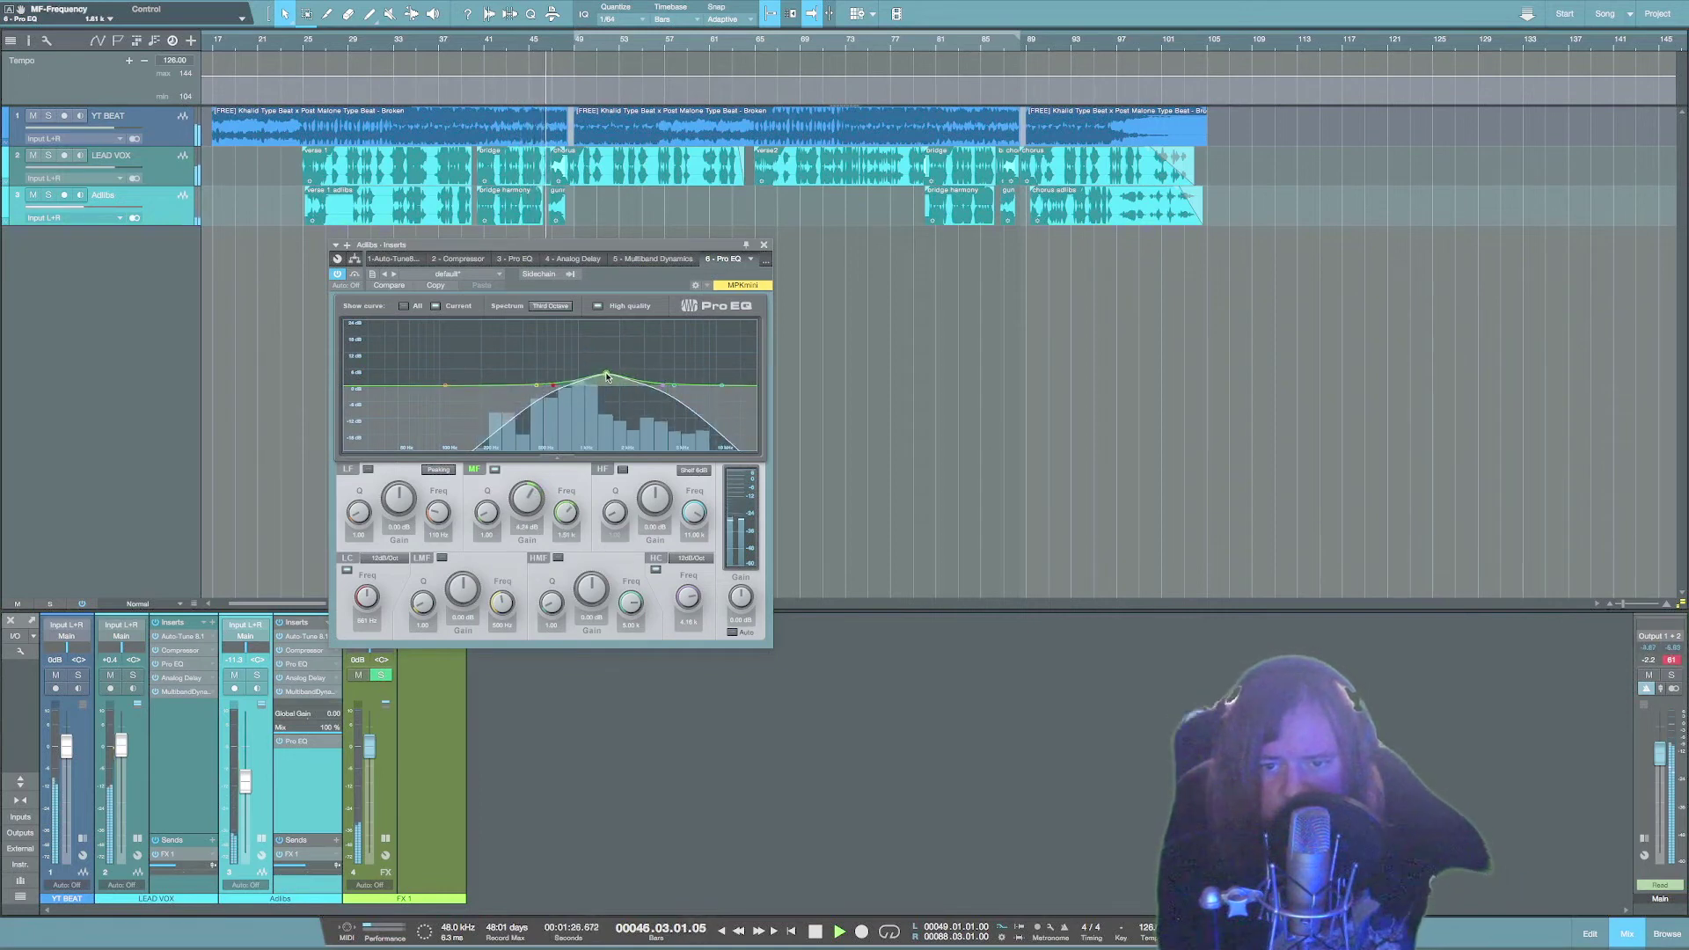
pyautogui.click(763, 246)
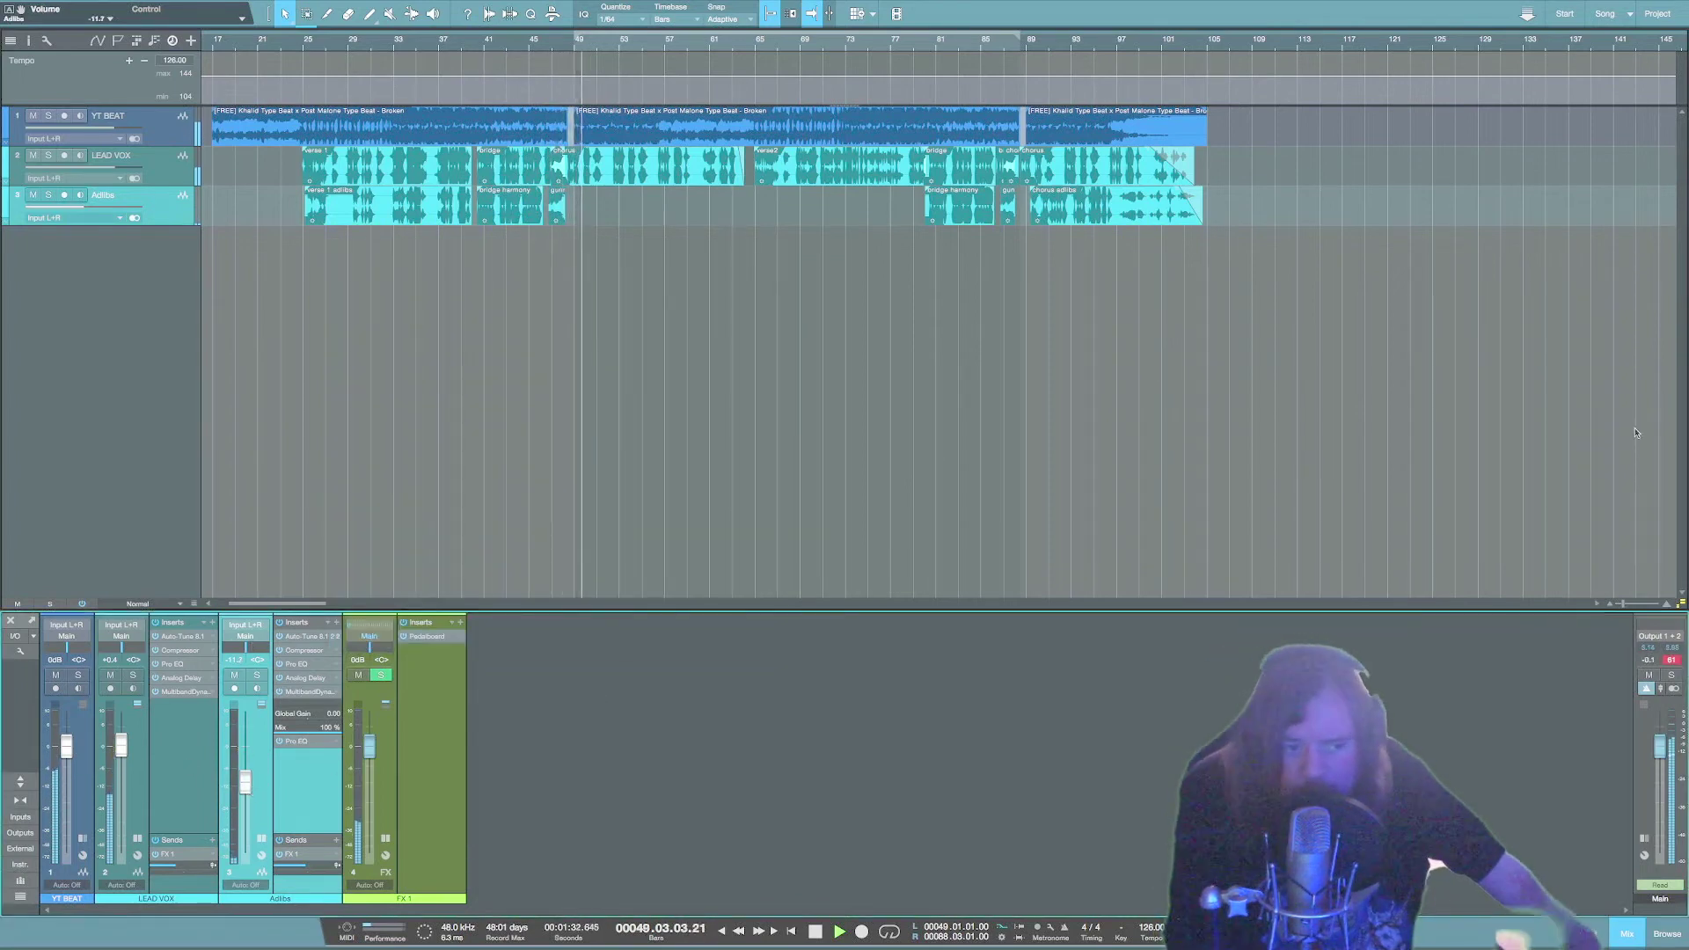
pyautogui.moveTo(125, 751); pyautogui.dragTo(125, 744)
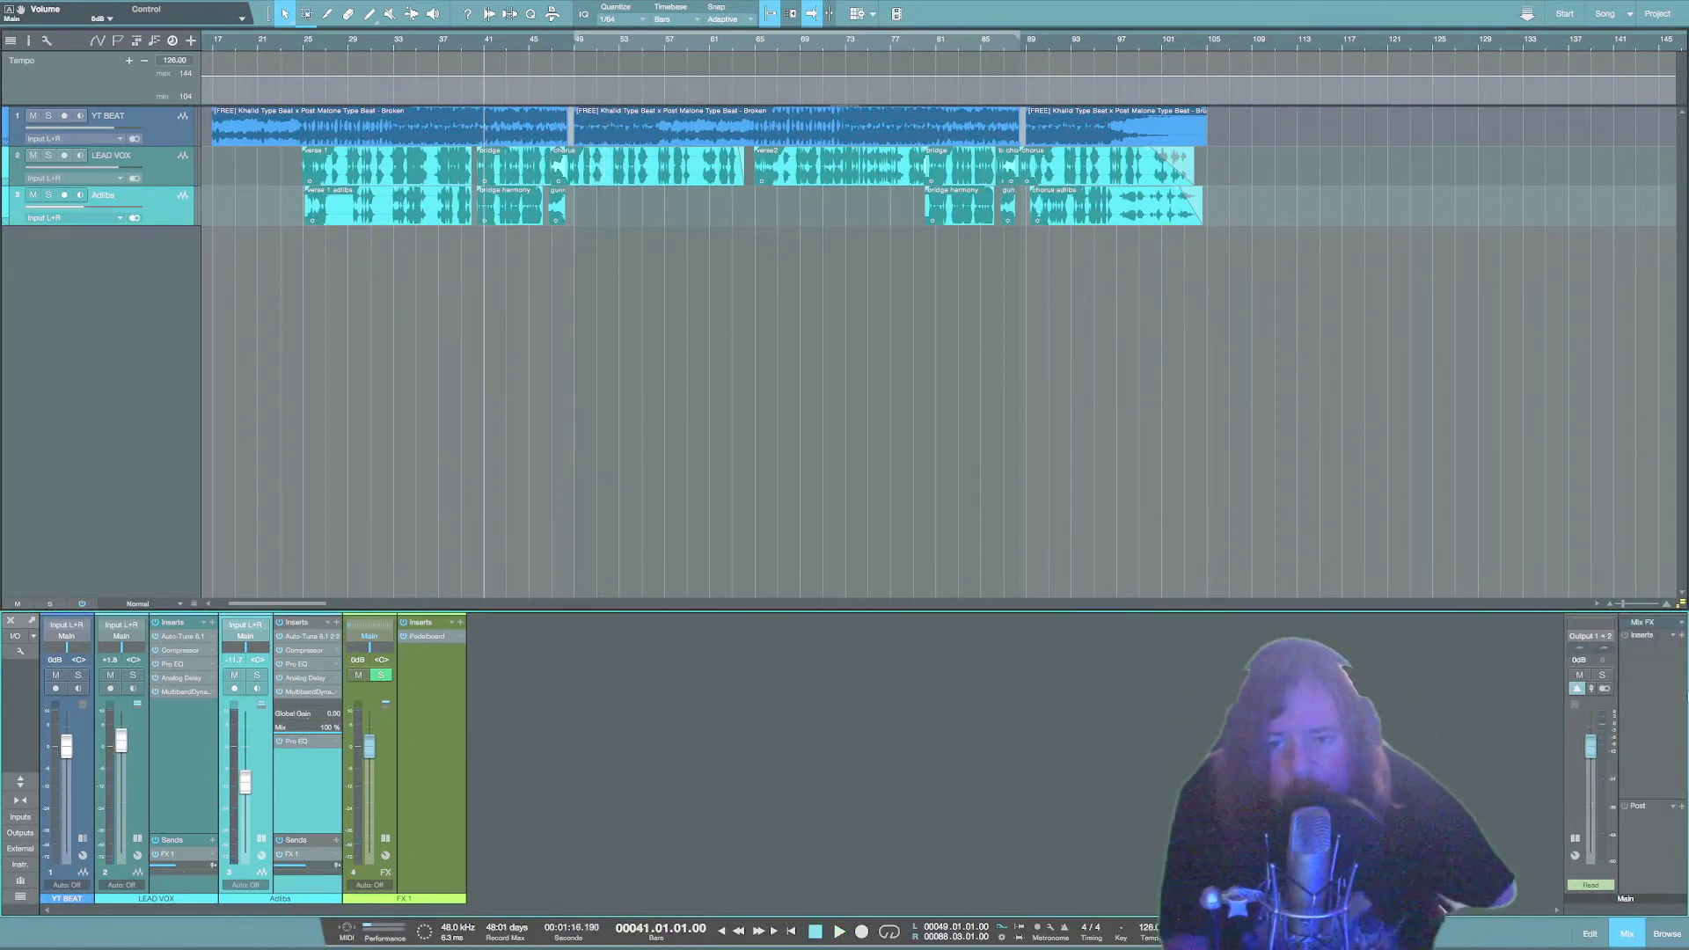
# Insert a Limiter in the Main output's post-fader section and lower its threshold while an earlier section plays.
pyautogui.click(1683, 811)
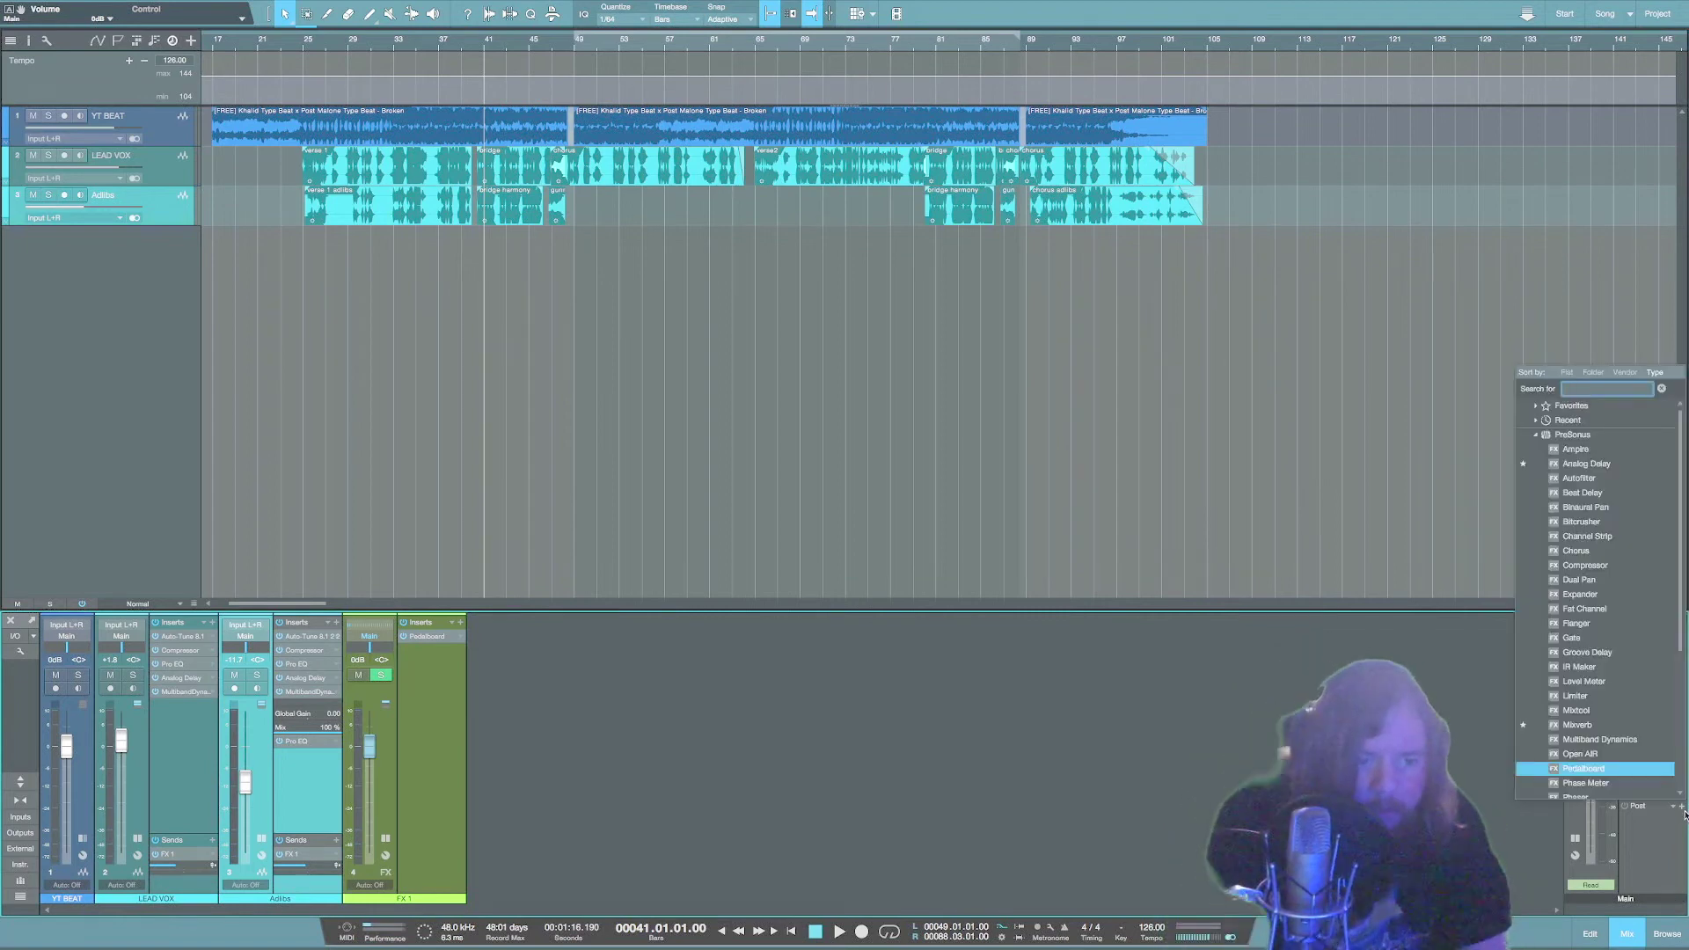
pyautogui.click(1575, 696)
pyautogui.moveTo(592, 251); pyautogui.dragTo(734, 344)
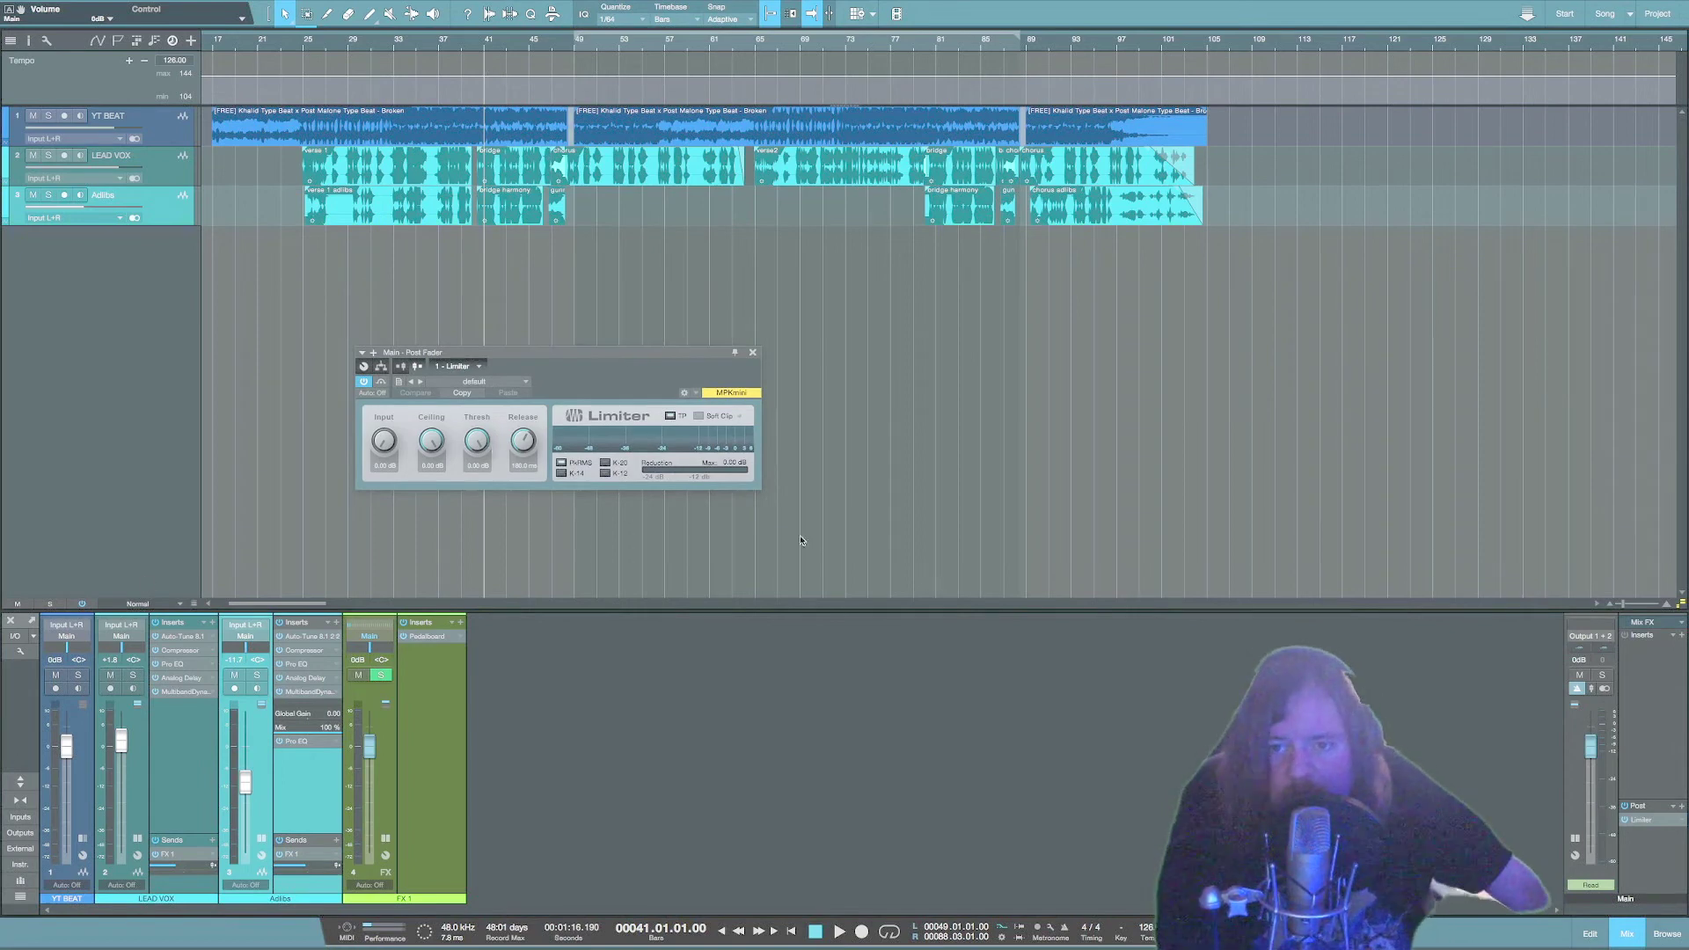
pyautogui.click(405, 40)
pyautogui.press('space')
pyautogui.moveTo(479, 445); pyautogui.dragTo(487, 476)
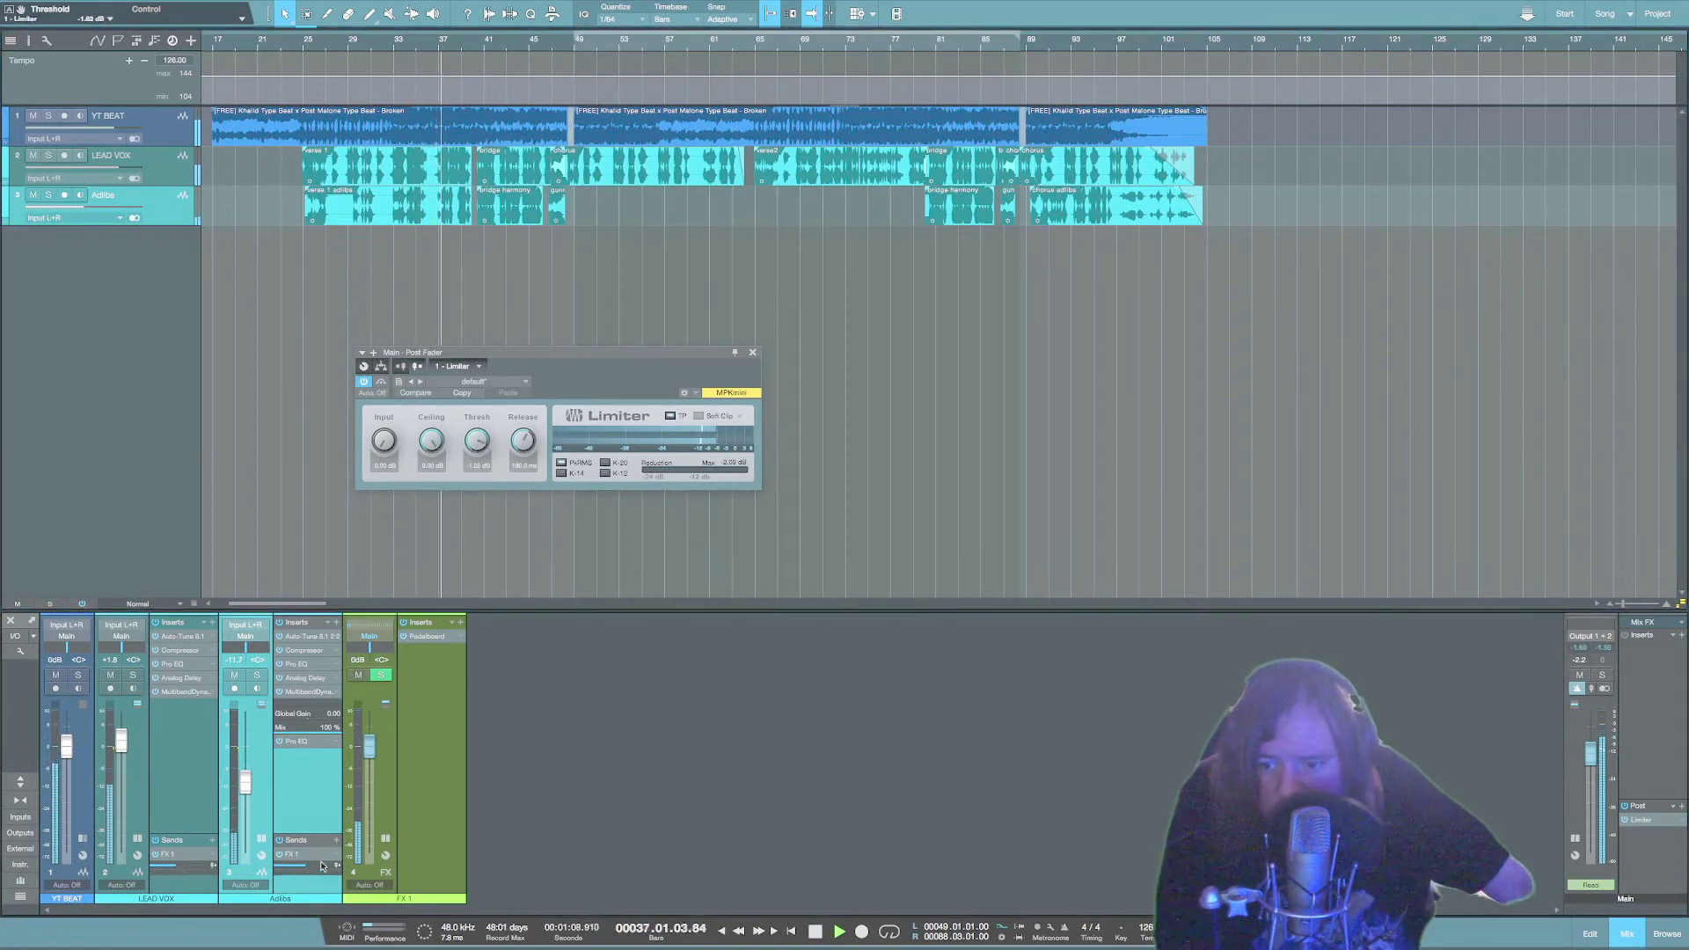
# Lower the FX 1 channel's volume to about -1.8 dB and slightly reduce the Adlibs channel's FX 1 send.
pyautogui.moveTo(369, 746); pyautogui.dragTo(370, 752)
pyautogui.moveTo(306, 865); pyautogui.dragTo(304, 865)
# Set the Main output Limiter's threshold to about -3 dB during playback and close its window.
pyautogui.moveTo(474, 439); pyautogui.dragTo(474, 442)
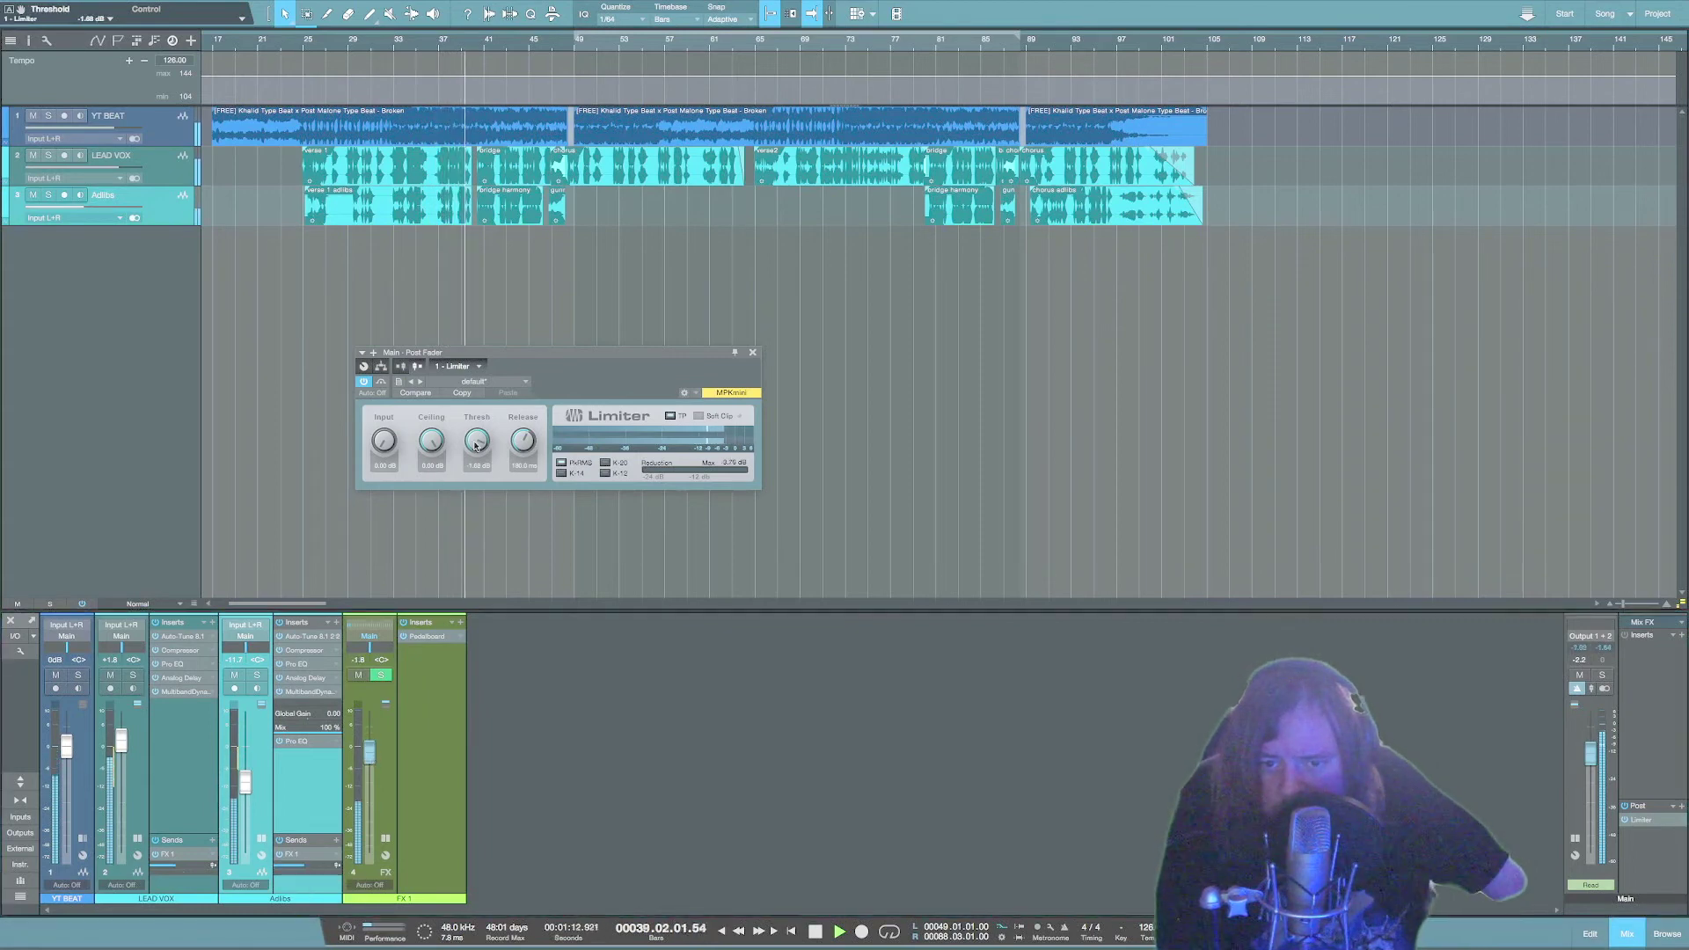
pyautogui.press('space')
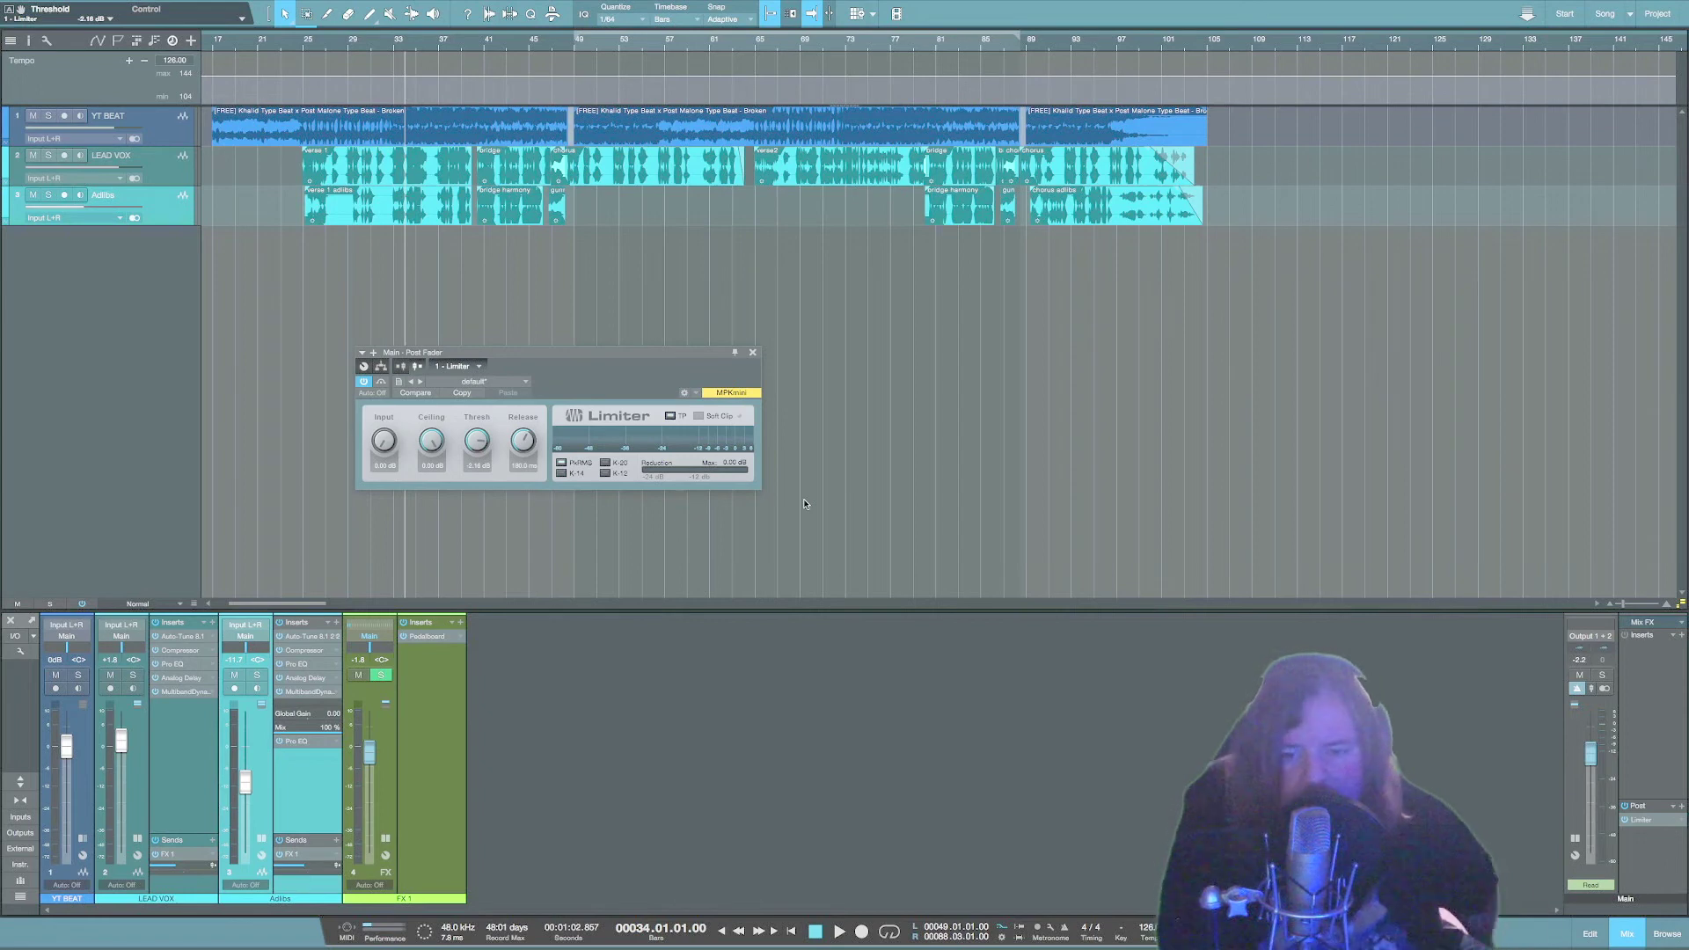
pyautogui.press('space')
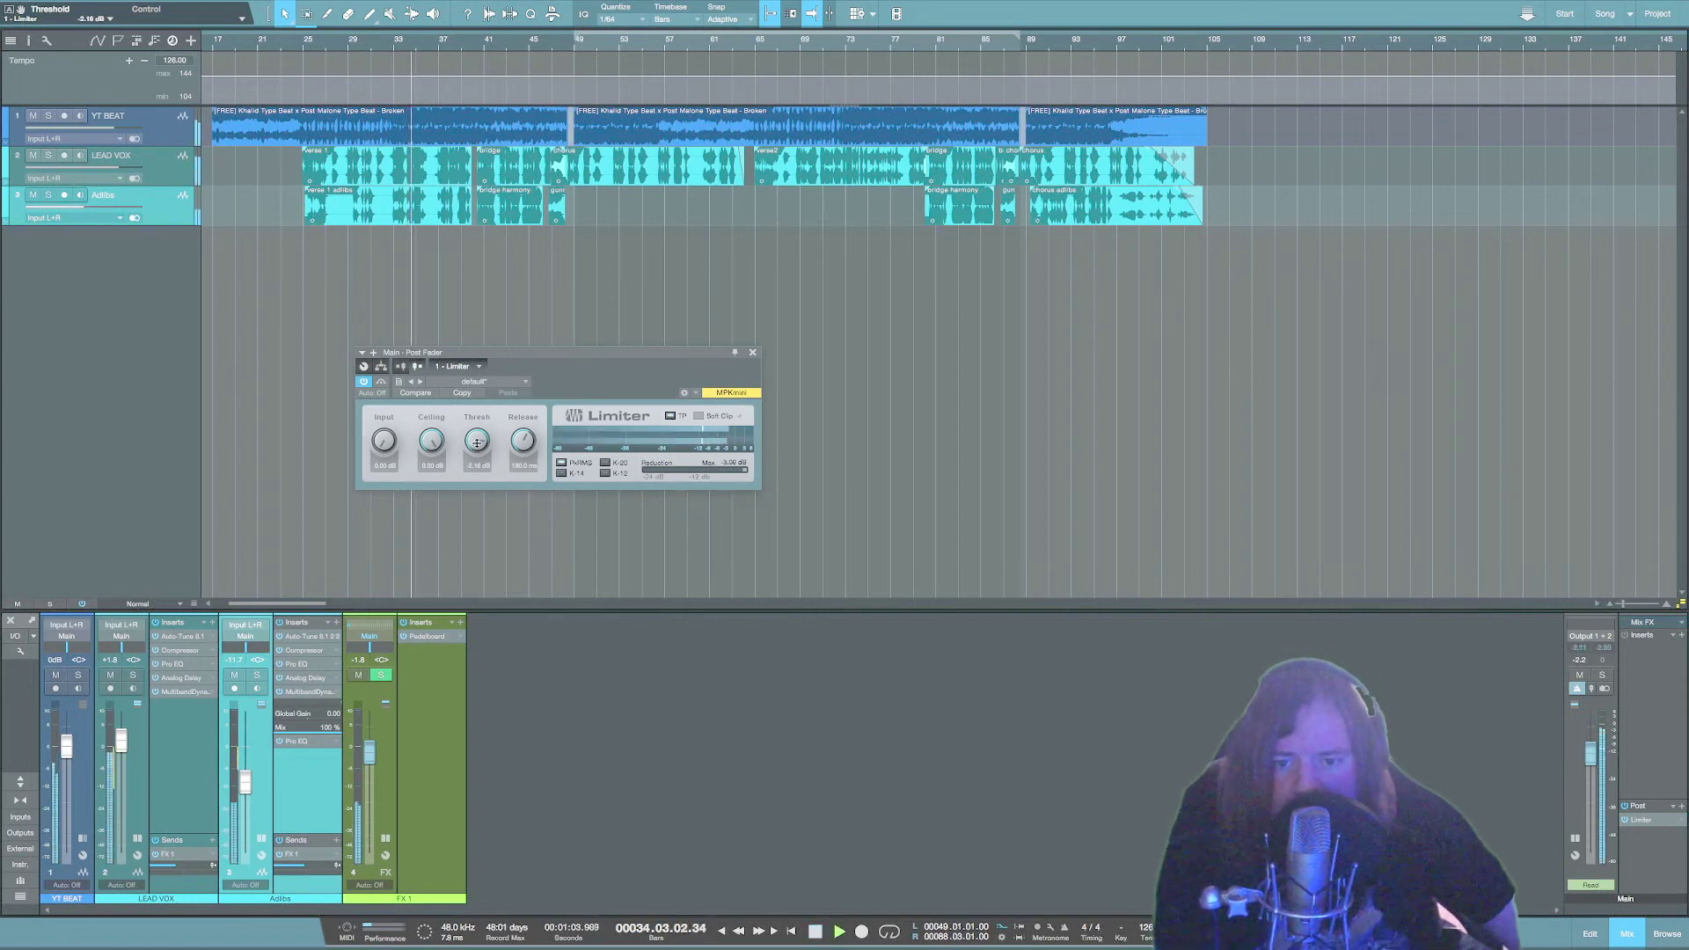
pyautogui.moveTo(477, 451); pyautogui.dragTo(477, 453)
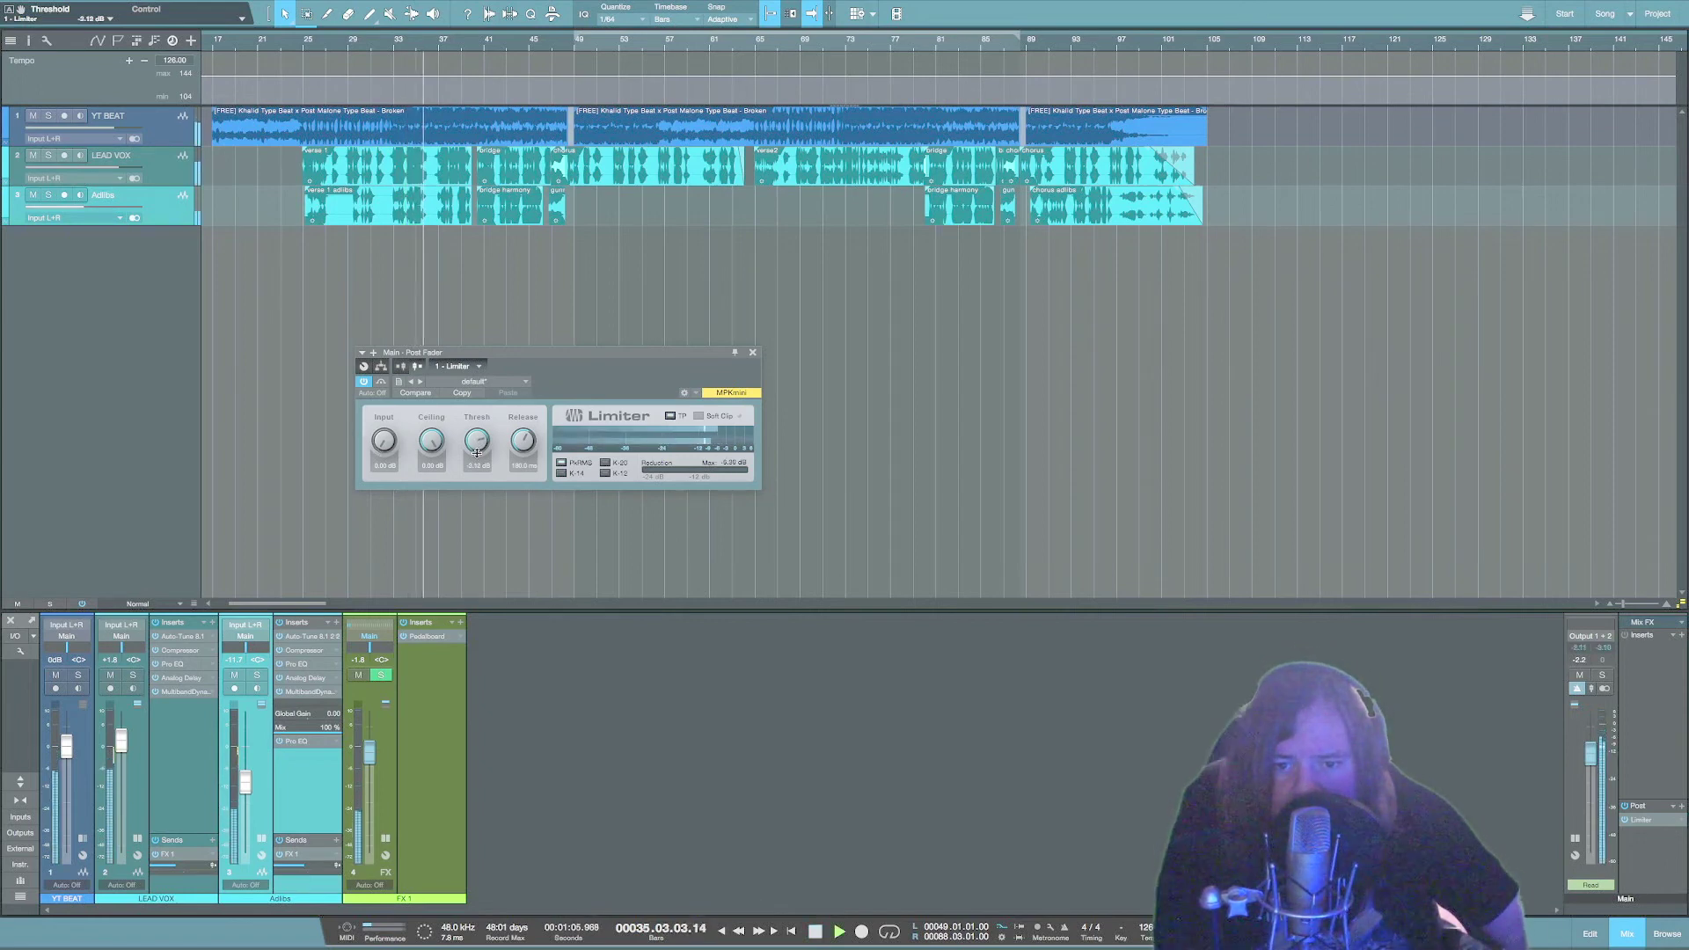
pyautogui.click(752, 353)
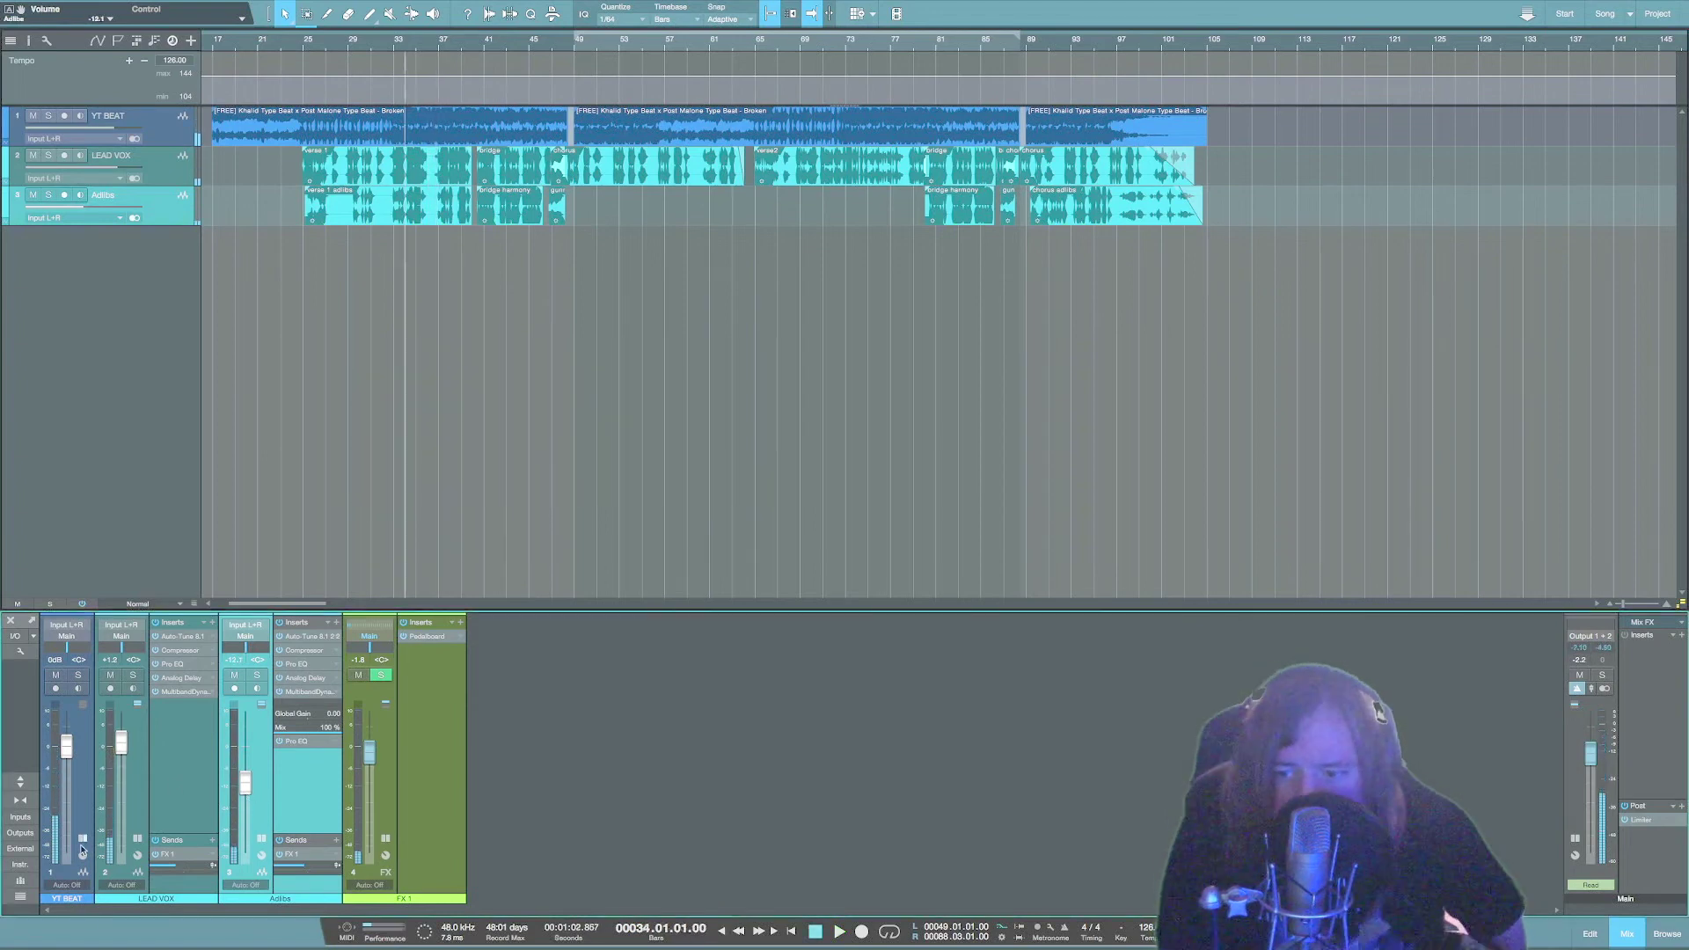
# Insert a Pro EQ on the YT BEAT channel.
pyautogui.click(81, 839)
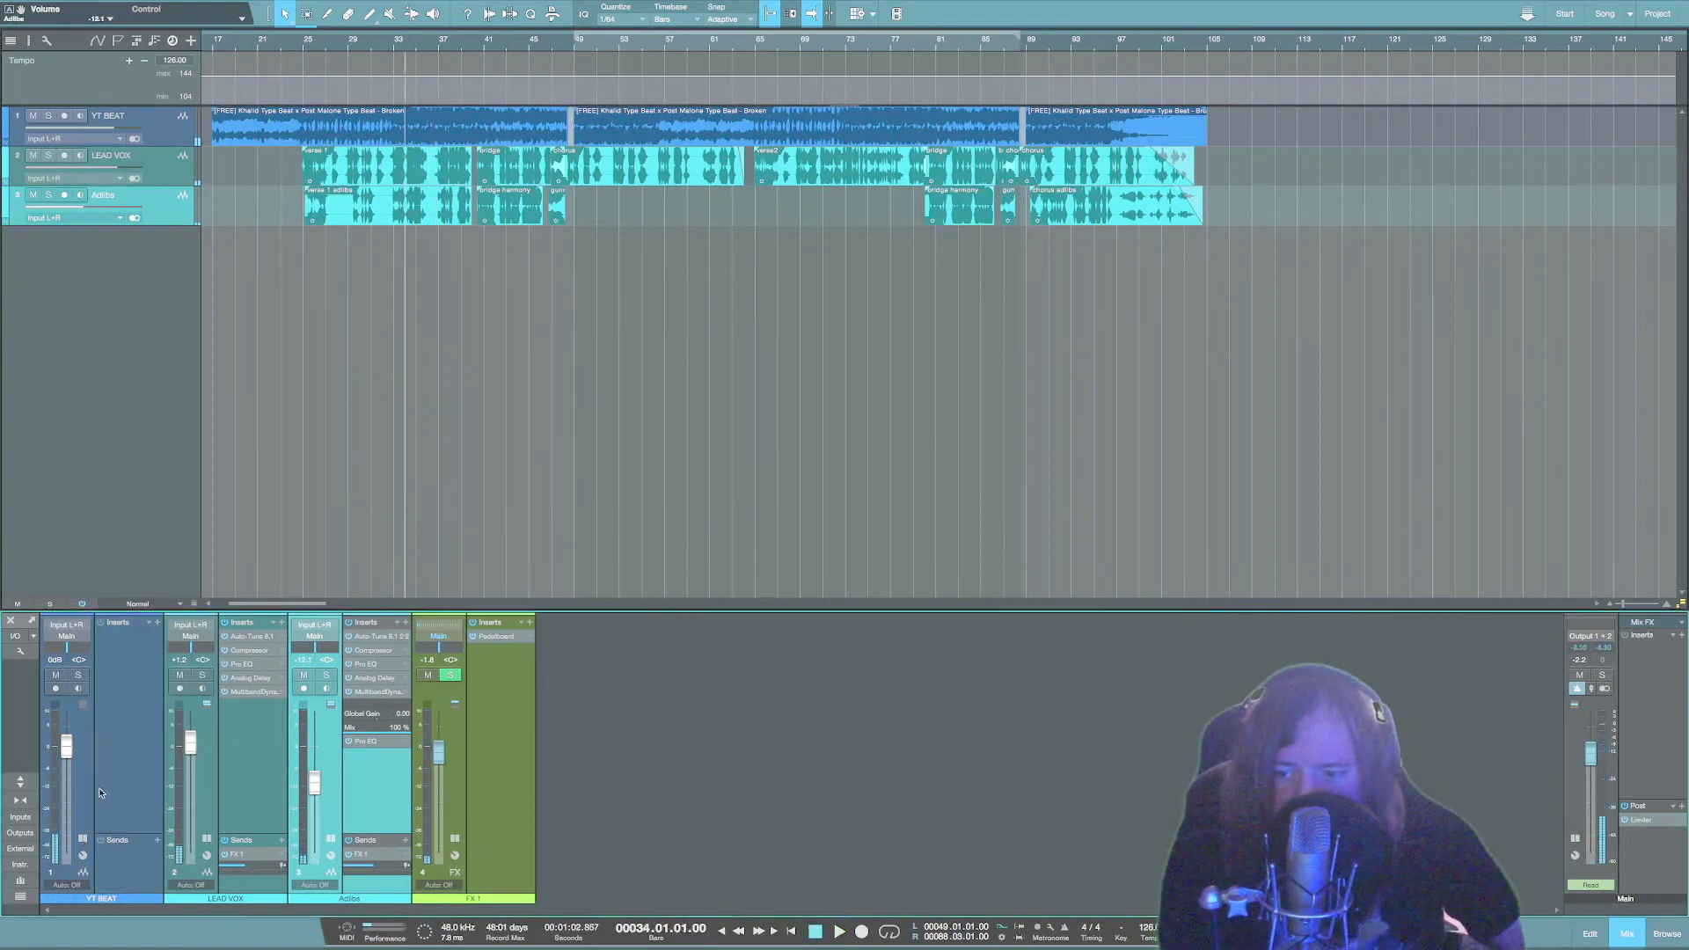
pyautogui.click(157, 623)
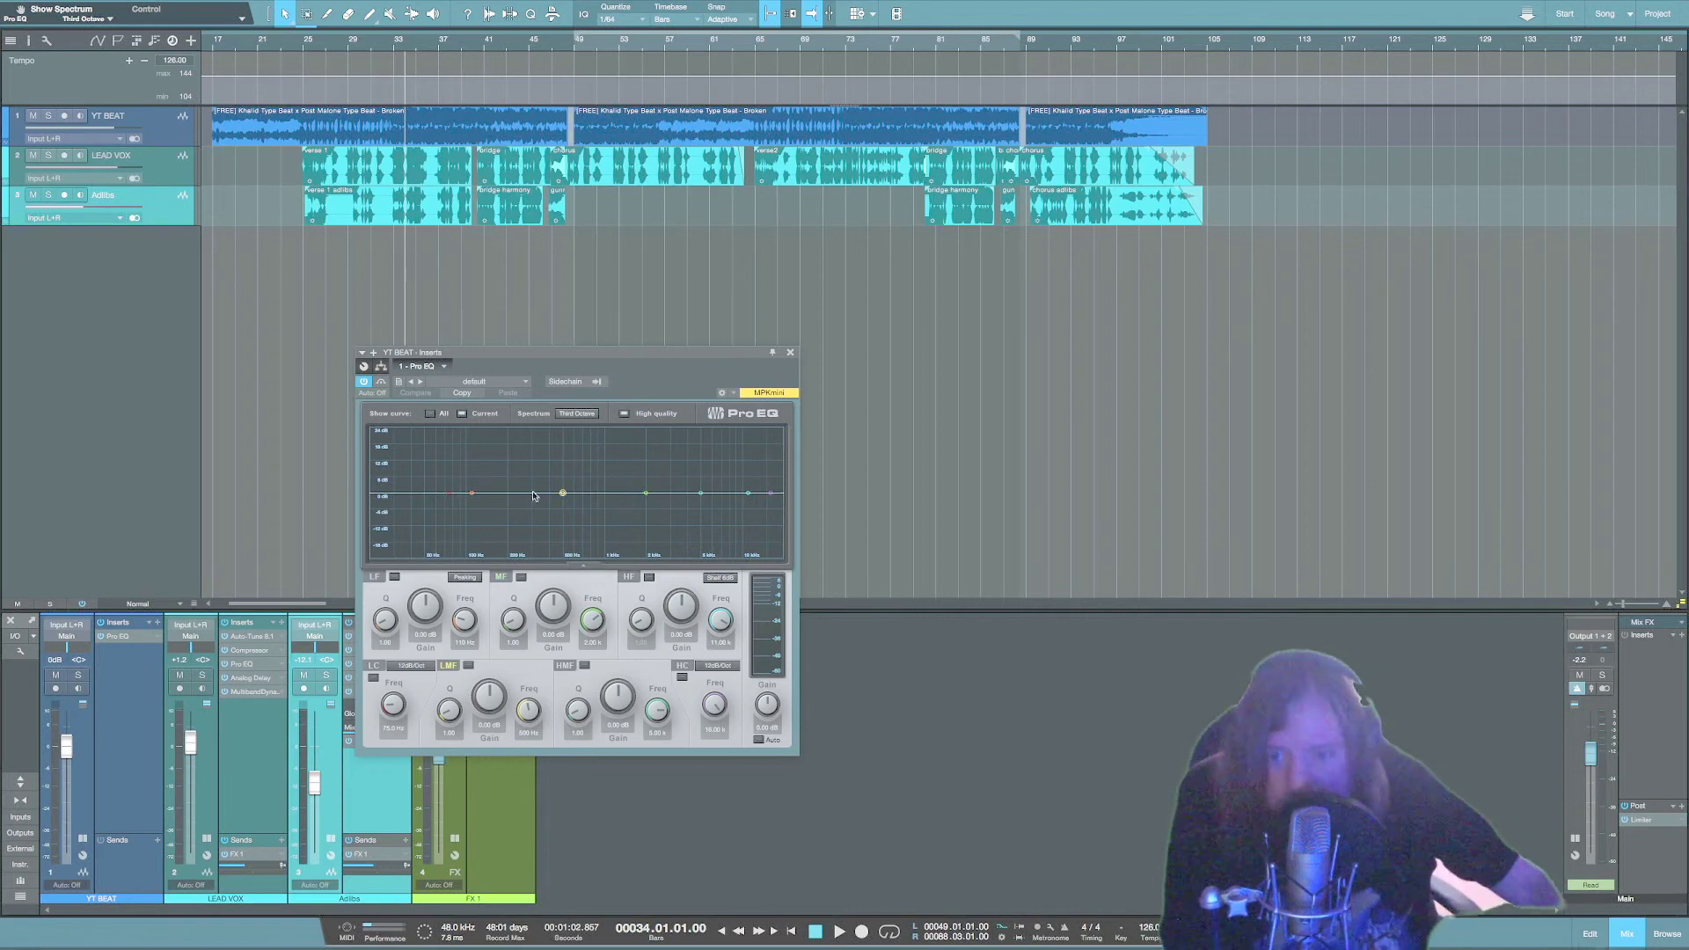
# Slightly cut the YT BEAT Pro EQ's low-mid band below 300 Hz and its mid band at about 714 Hz during playback.
pyautogui.press('space')
pyautogui.moveTo(564, 493); pyautogui.dragTo(524, 503)
pyautogui.moveTo(646, 492); pyautogui.dragTo(585, 500)
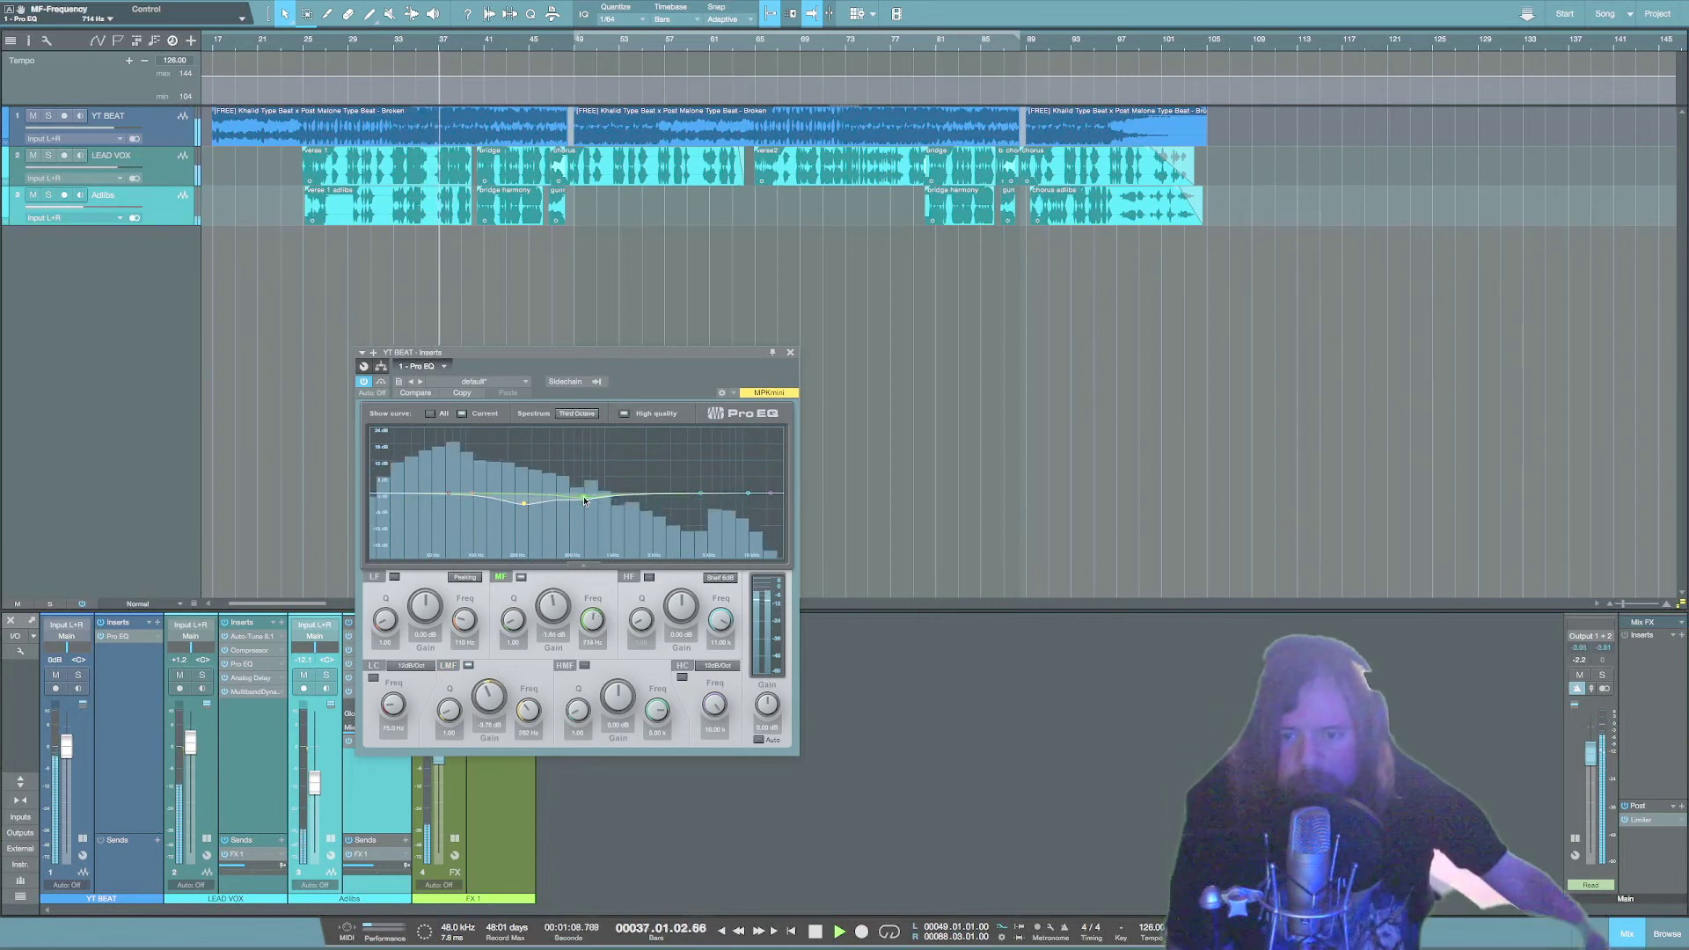
pyautogui.click(701, 496)
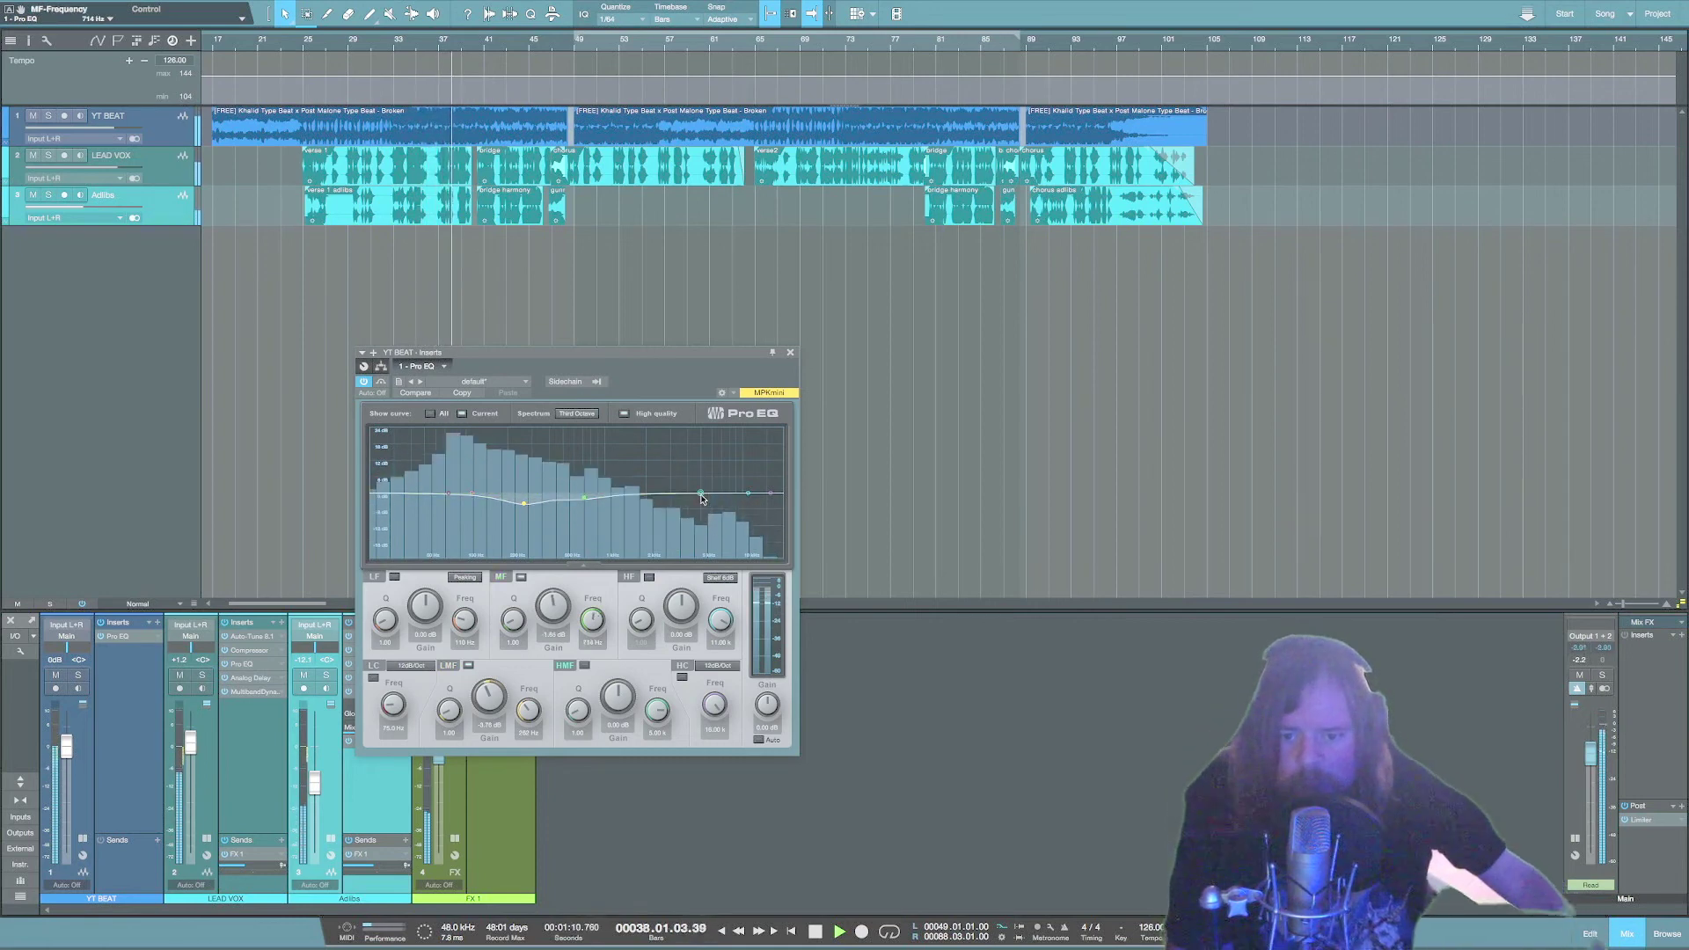
pyautogui.click(771, 492)
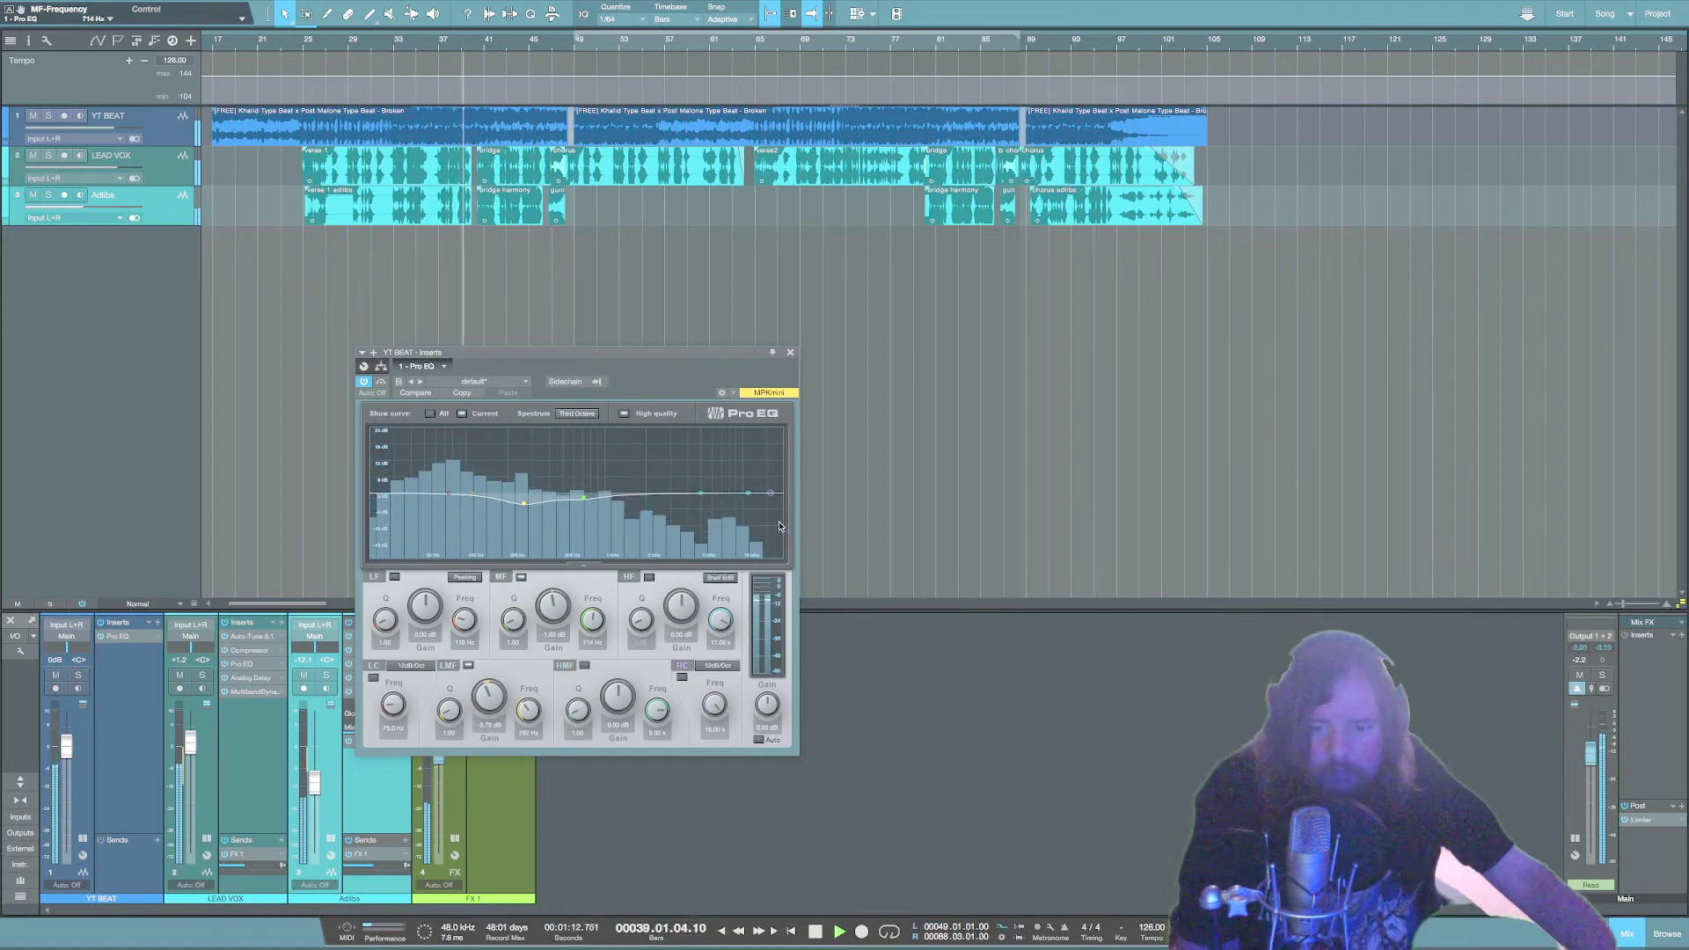
pyautogui.press('space')
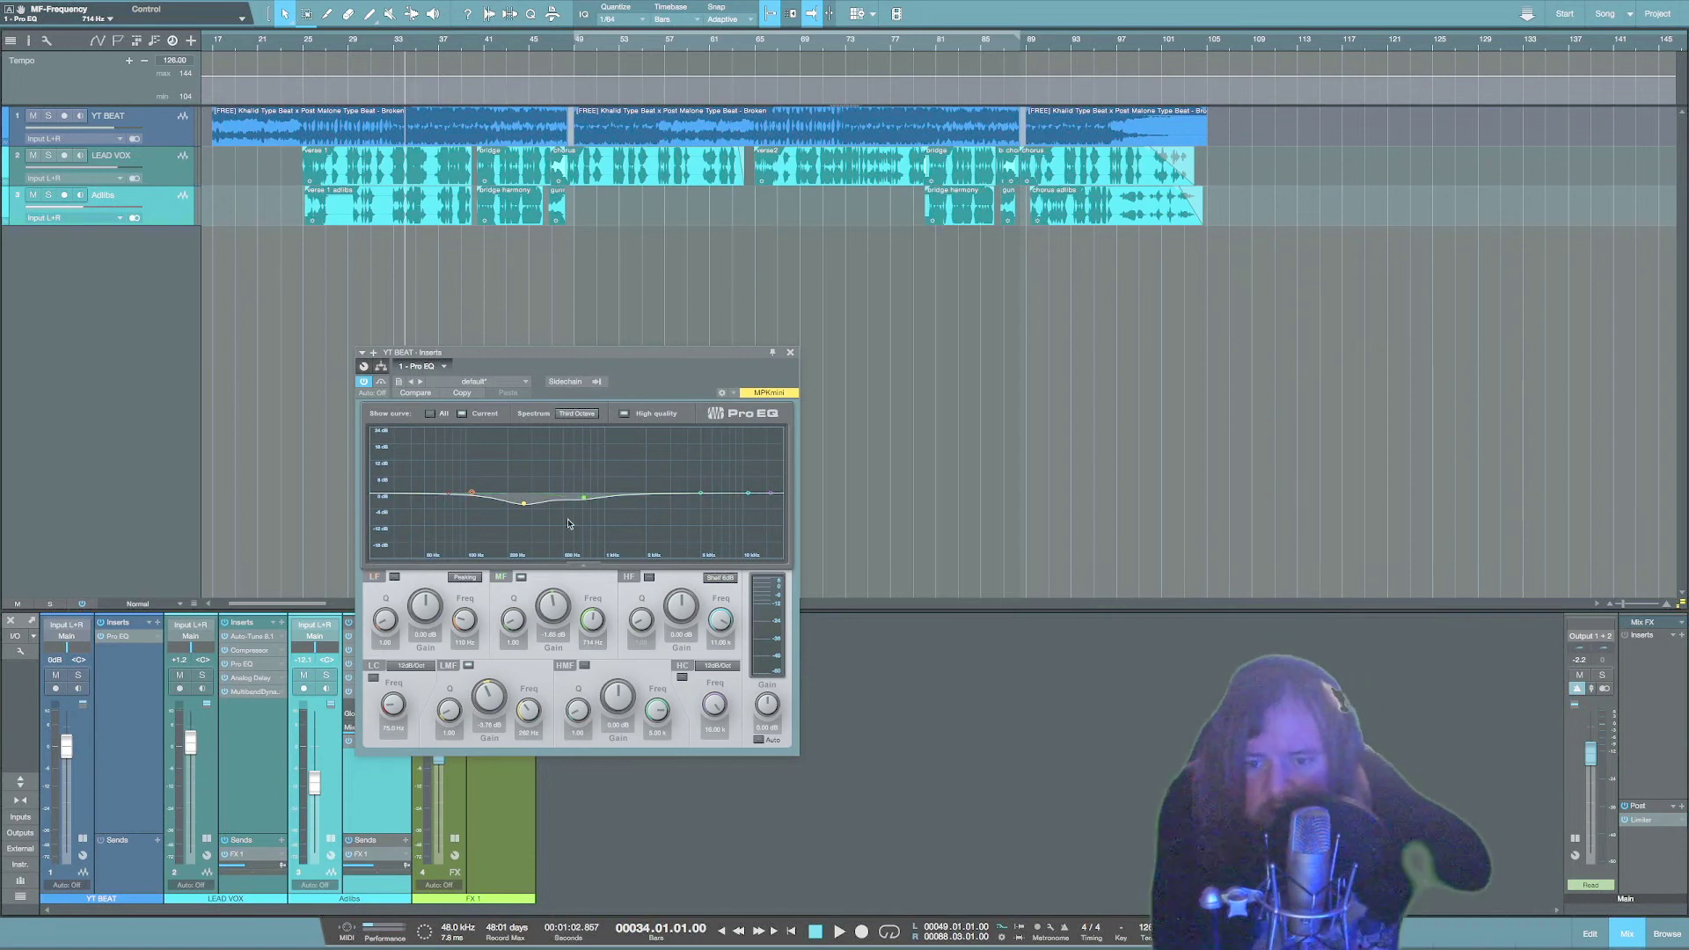
# Enable the YT BEAT Pro EQ's high-frequency shelf and boost it about 3 dB at about 2.1 kHz.
pyautogui.click(649, 578)
pyautogui.moveTo(686, 611); pyautogui.dragTo(687, 607)
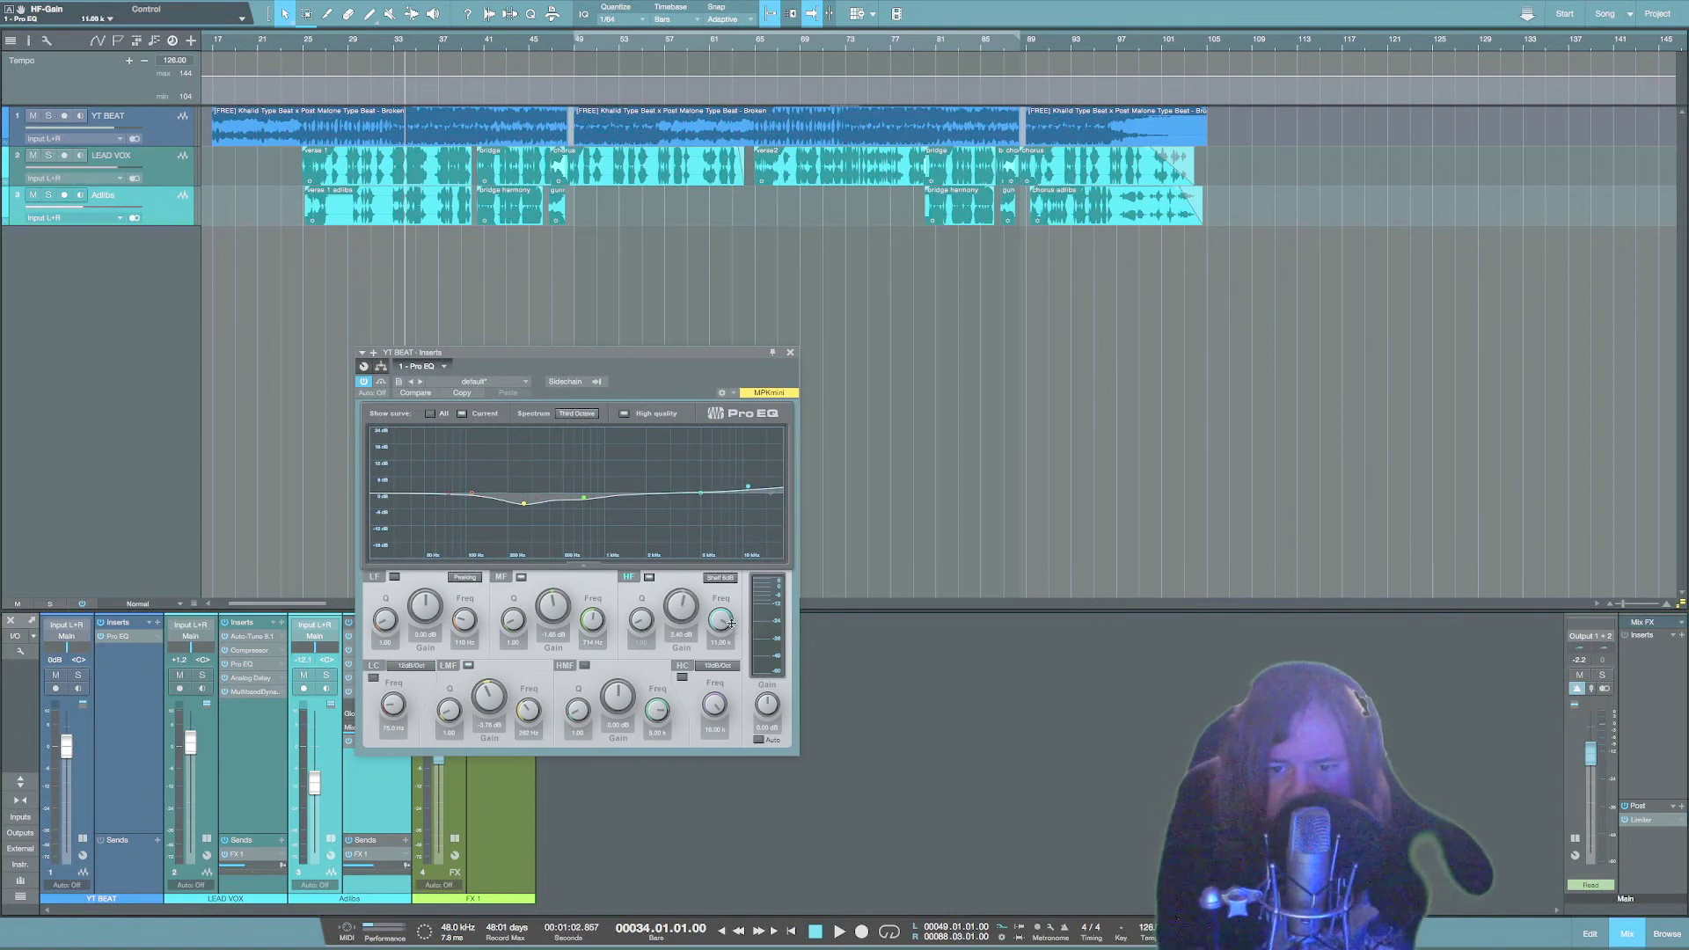
pyautogui.press('space')
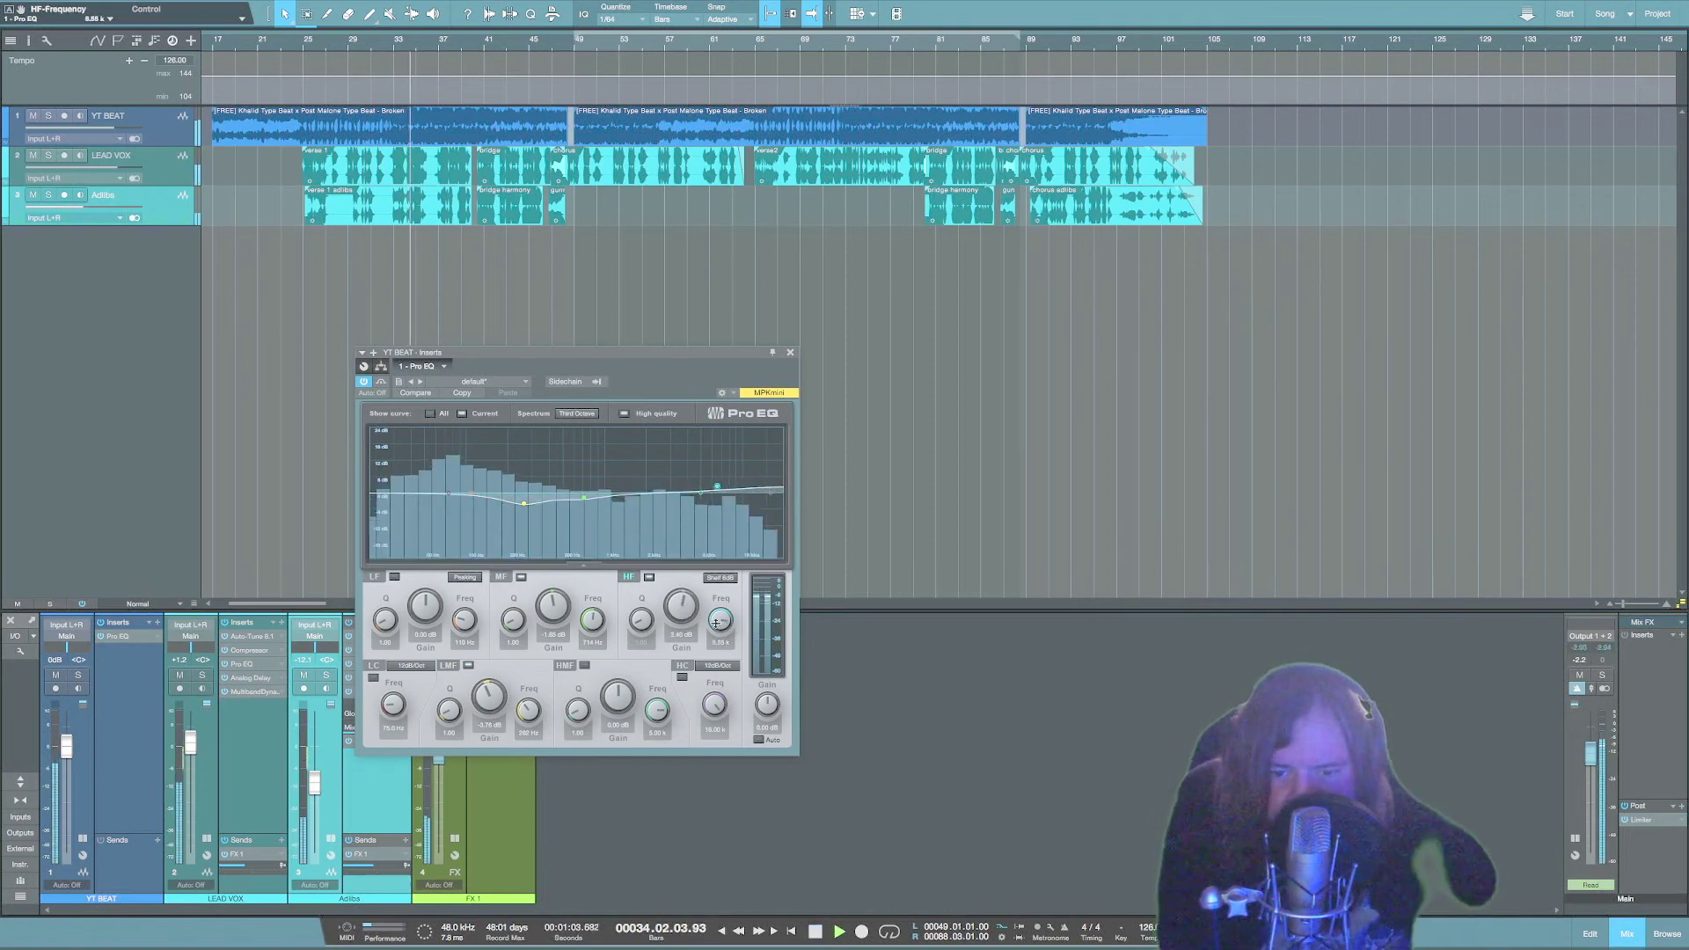
pyautogui.moveTo(720, 623)
pyautogui.mouseDown()
pyautogui.moveTo(708, 638)
pyautogui.moveTo(679, 580)
pyautogui.moveTo(716, 626)
pyautogui.mouseUp()
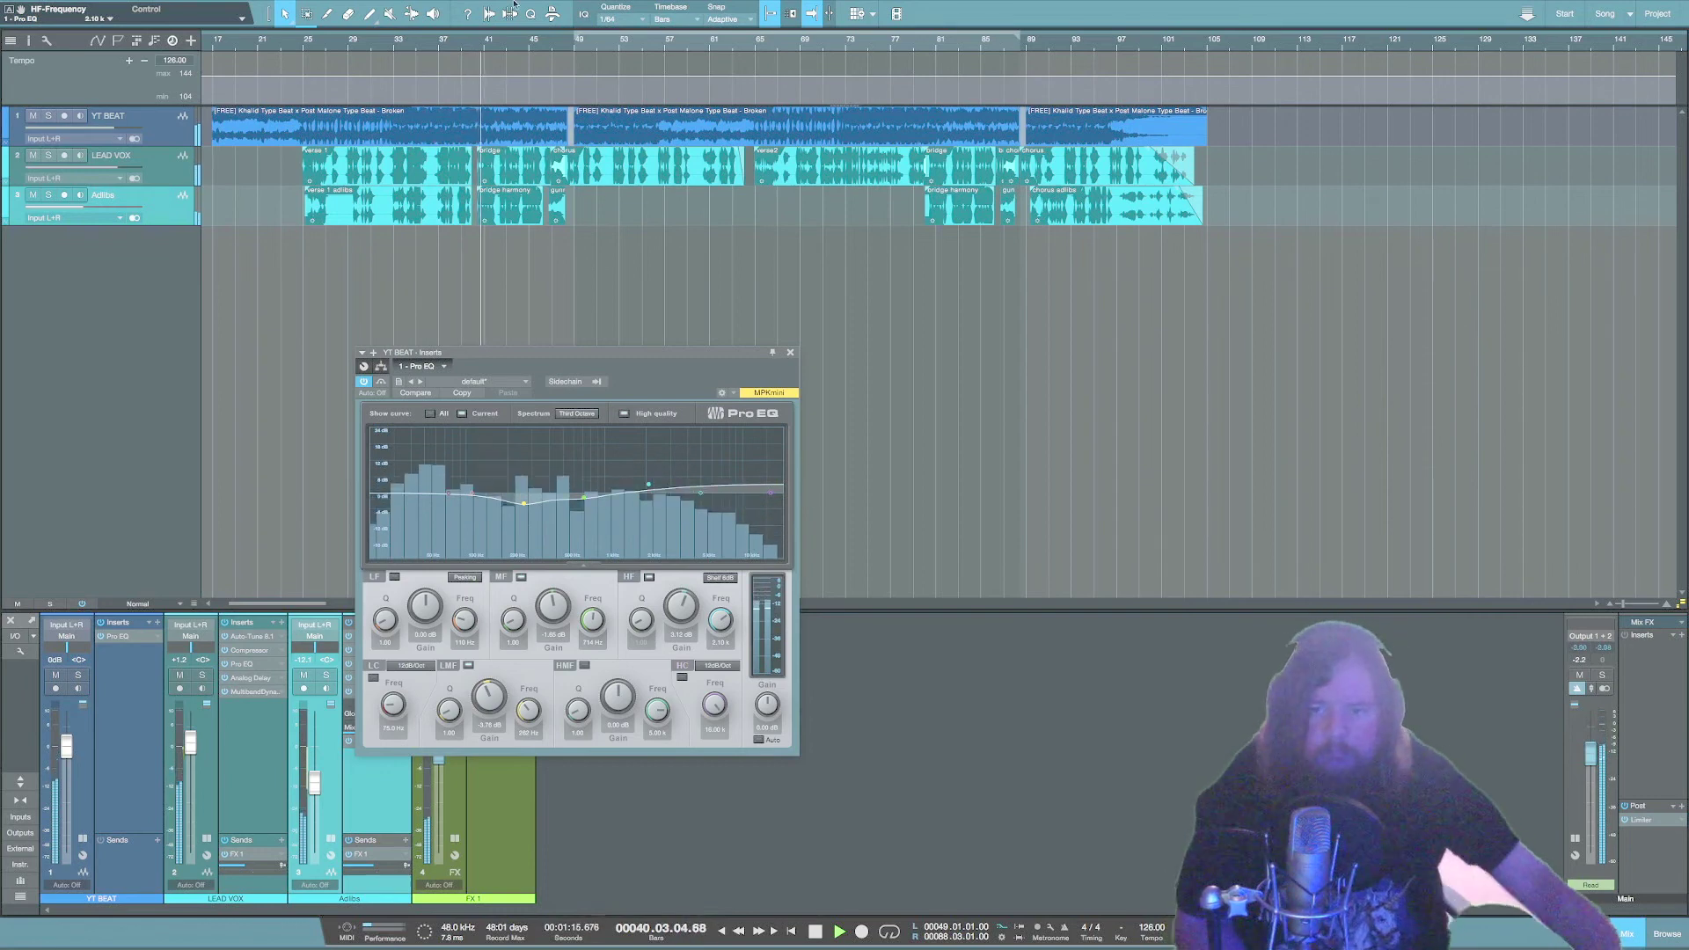
# Adjust the frequency and raise the Q of the YT BEAT Pro EQ's low-mid cut while the chorus plays, and close the EQ.
pyautogui.click(567, 44)
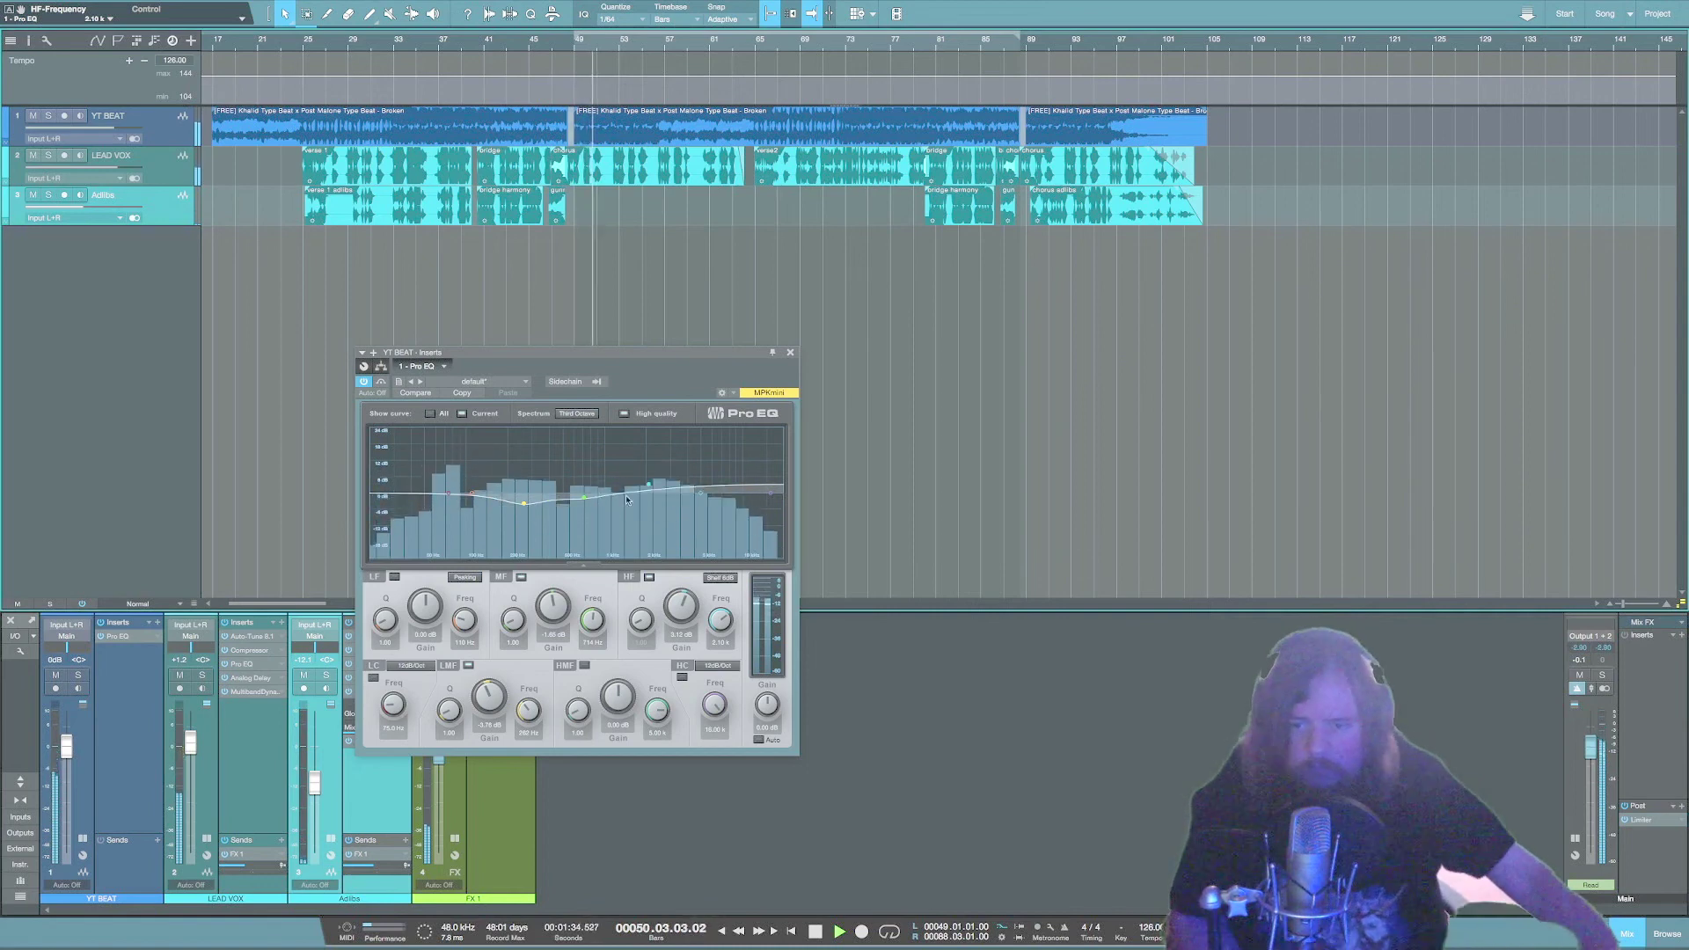
pyautogui.moveTo(529, 716); pyautogui.dragTo(451, 711)
pyautogui.scroll(1, 450, 709)
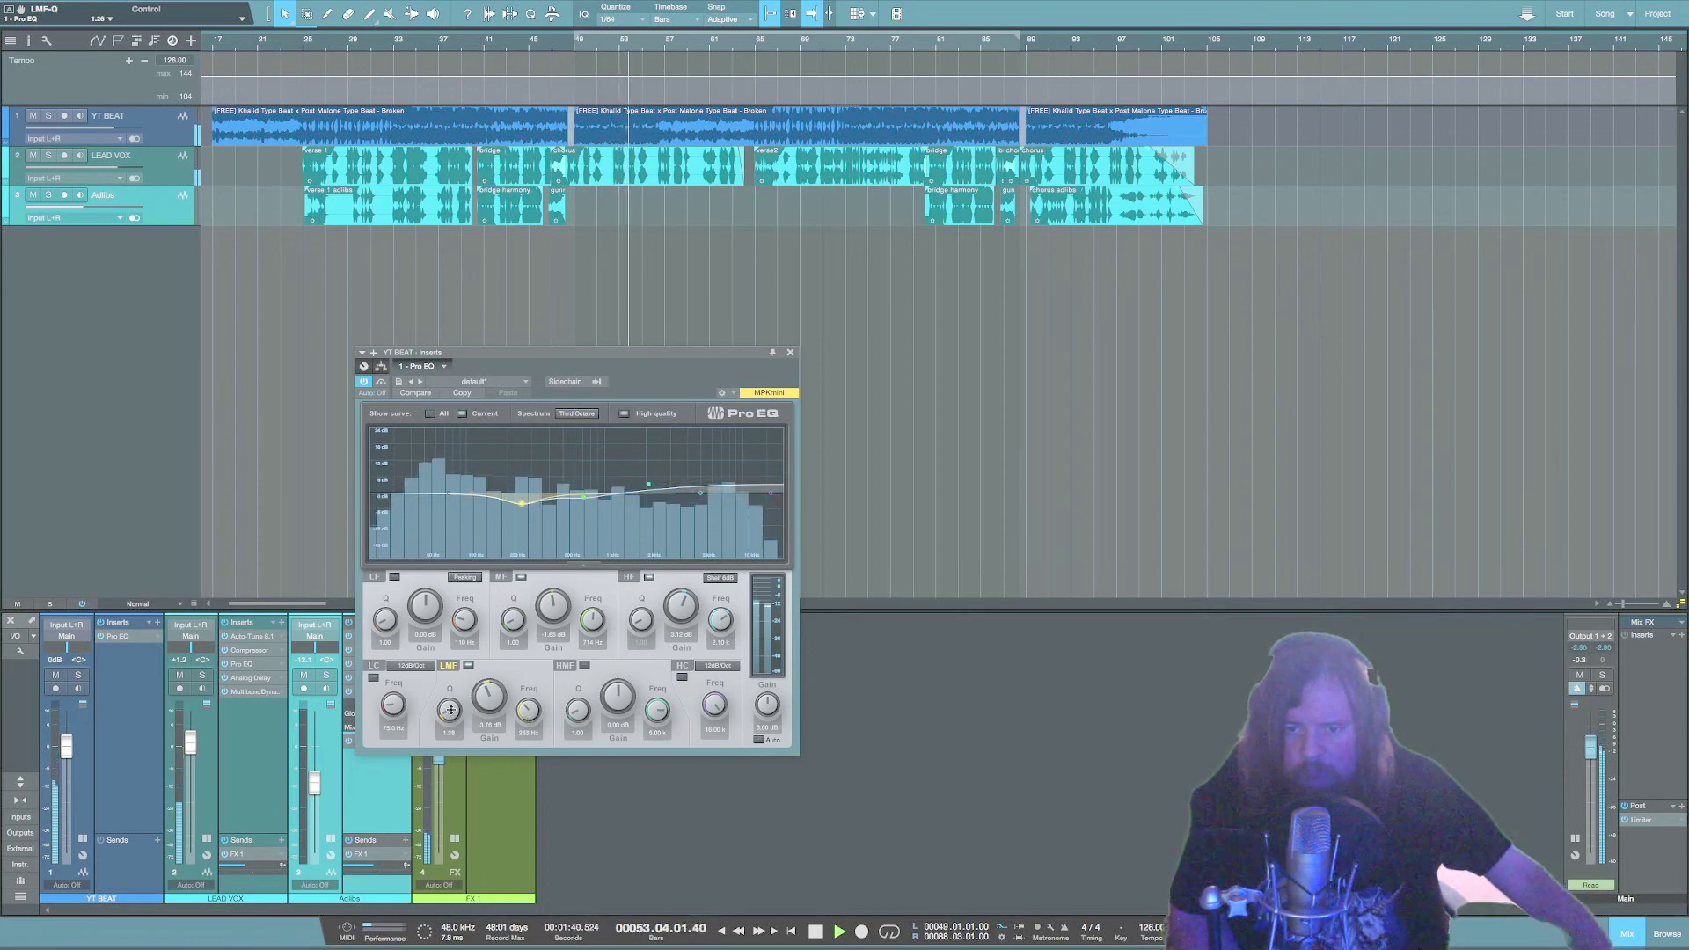
pyautogui.click(790, 352)
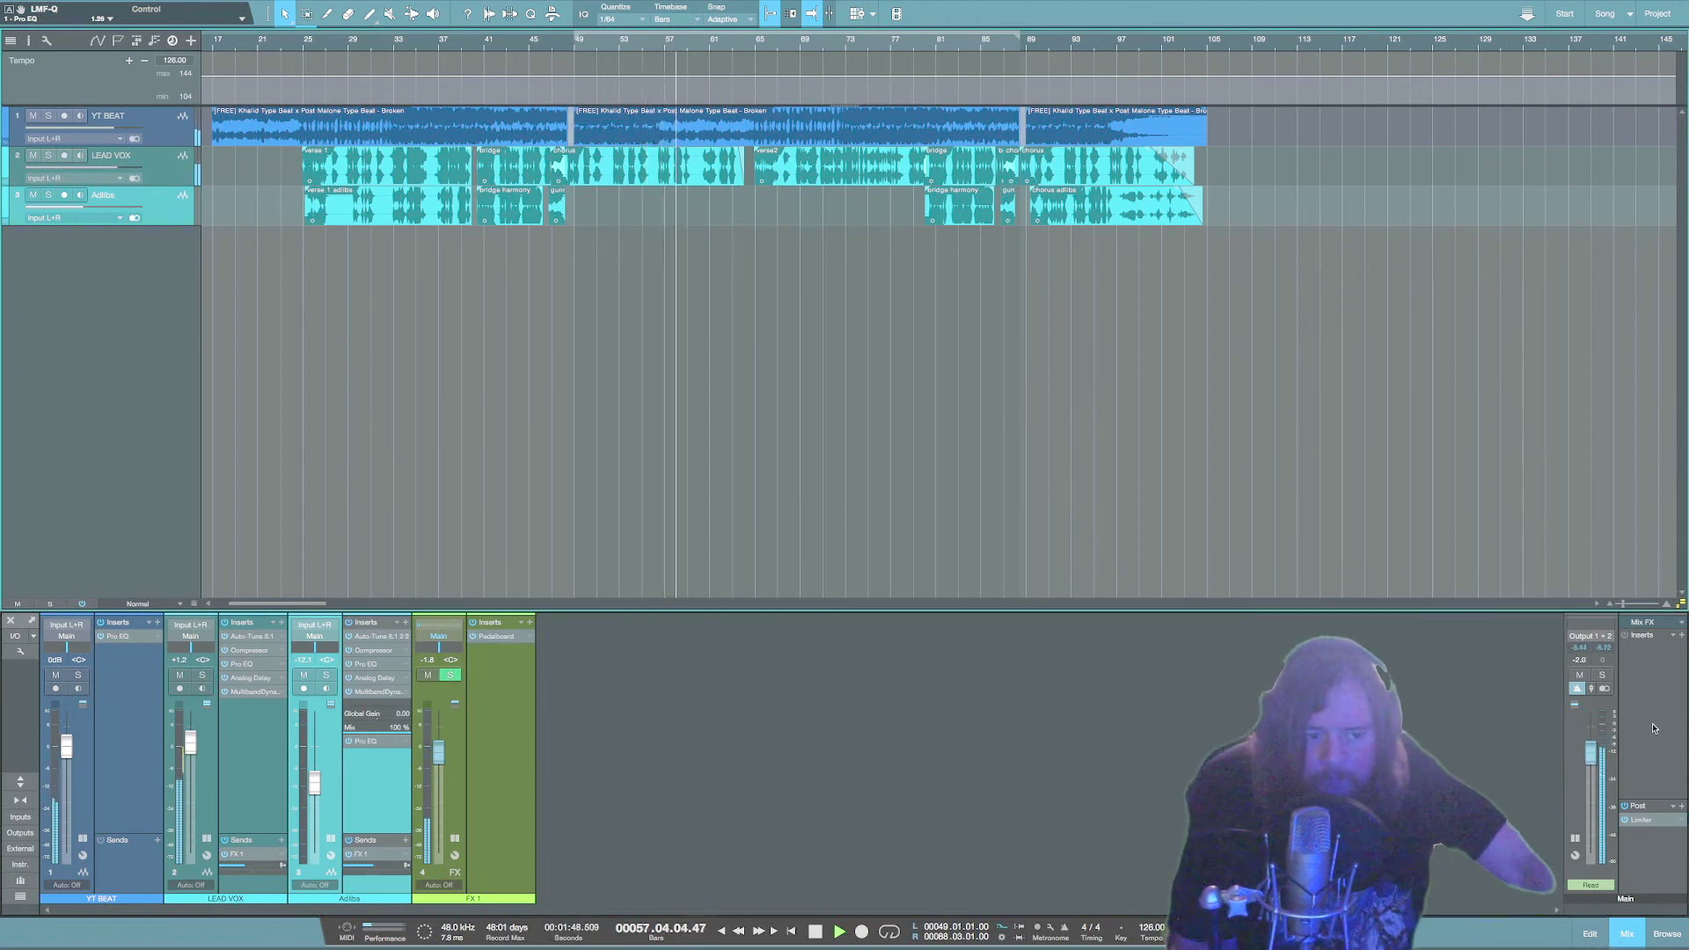
# Set the Main output's volume to 0 dB and play the mix from bar 48.
pyautogui.press('space')
pyautogui.click(1579, 661)
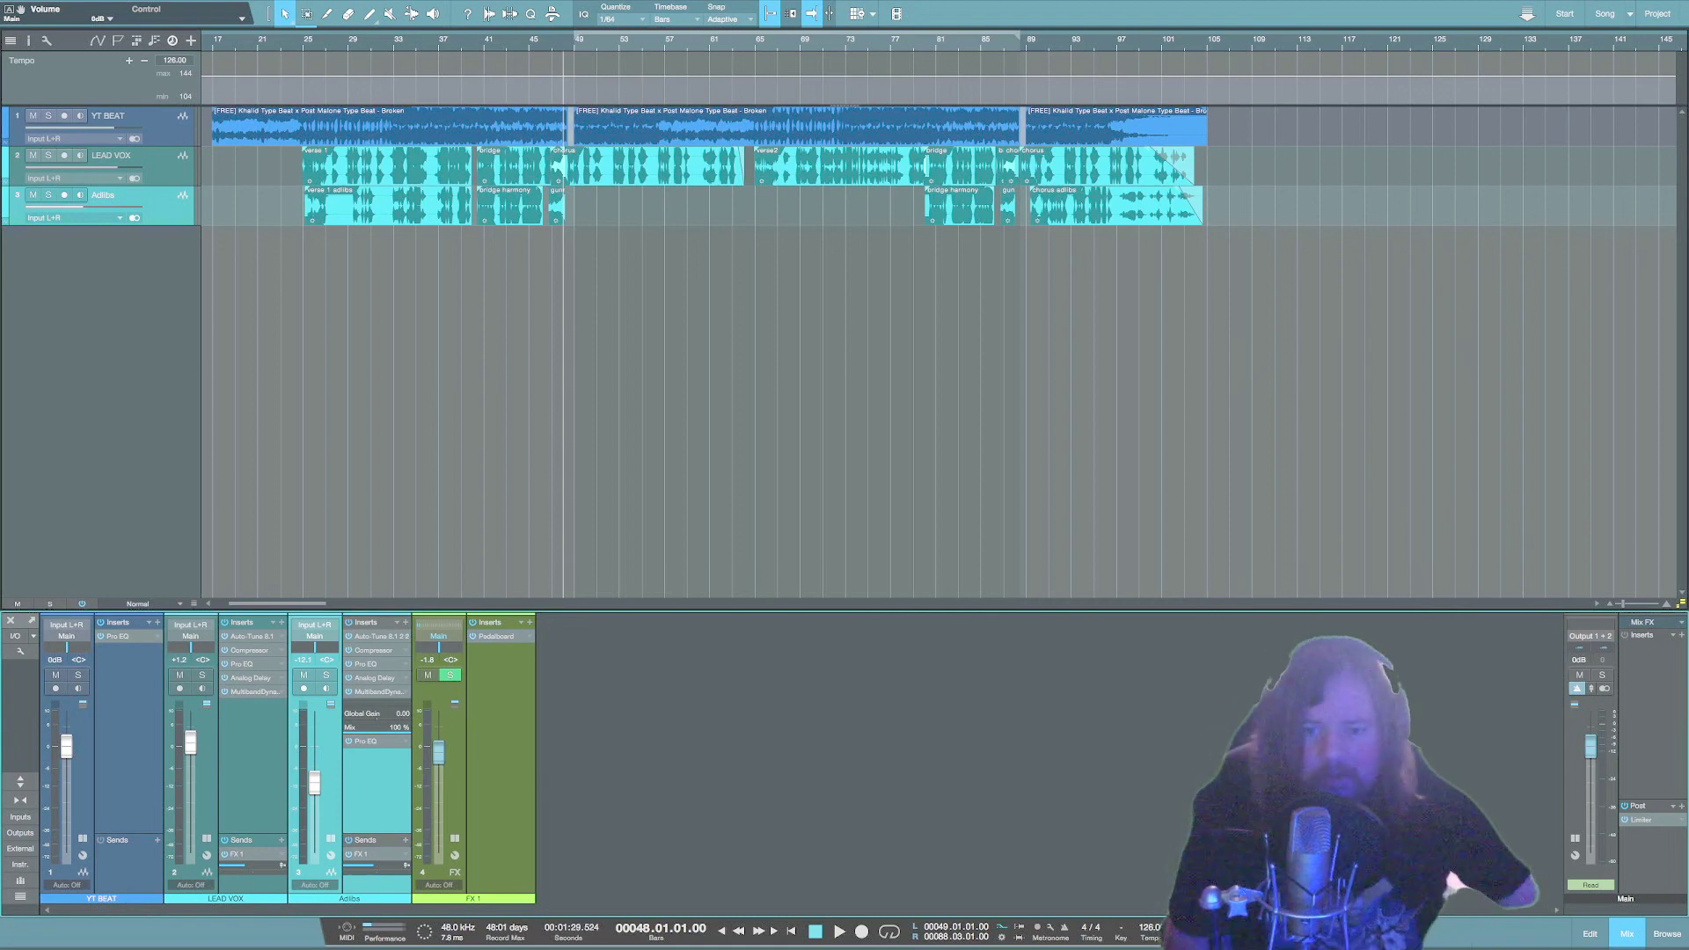
pyautogui.press('space')
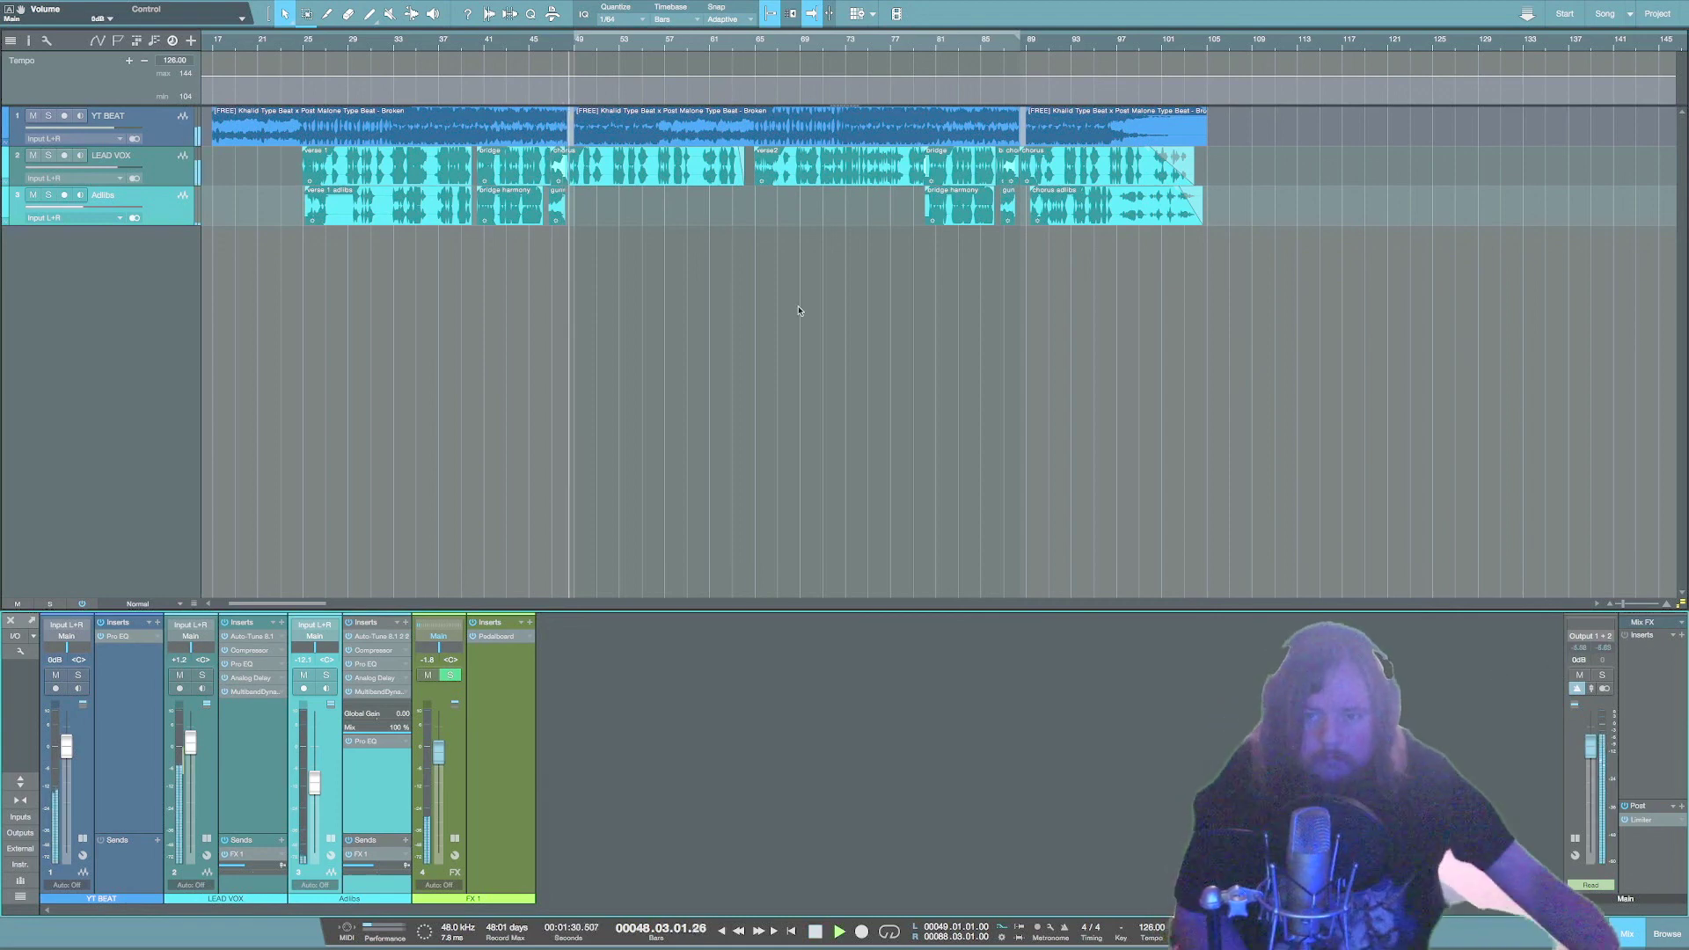